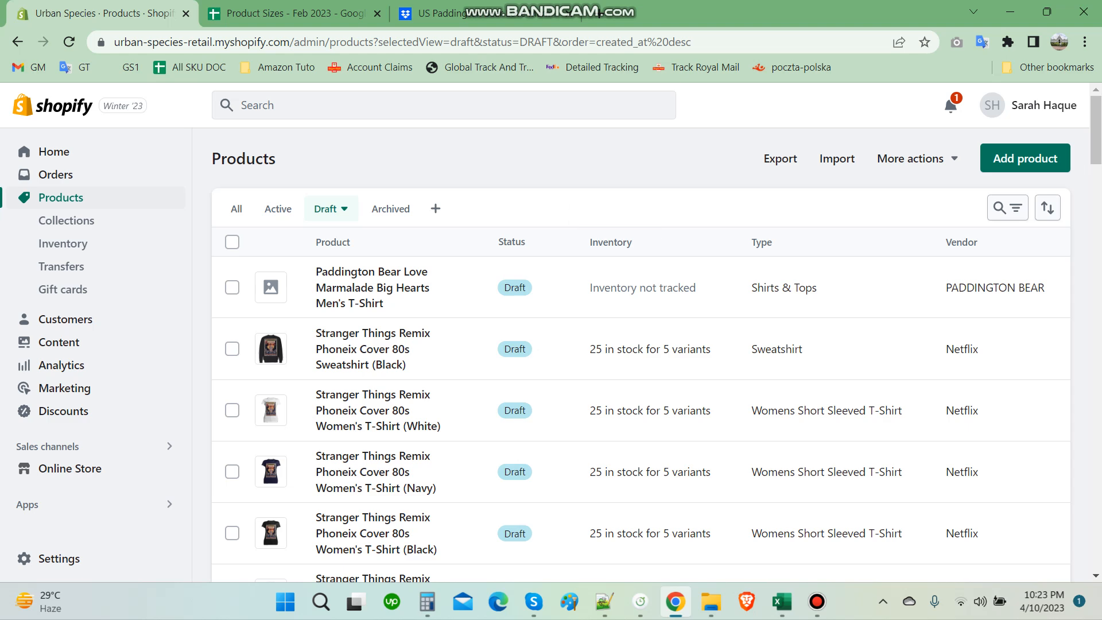
# - Open the draft product "Paddington Bear Love Marmalade Big Hearts Men's T-Shirt" in a separate browser tab and review its media and variants
pyautogui.click(293, 13)
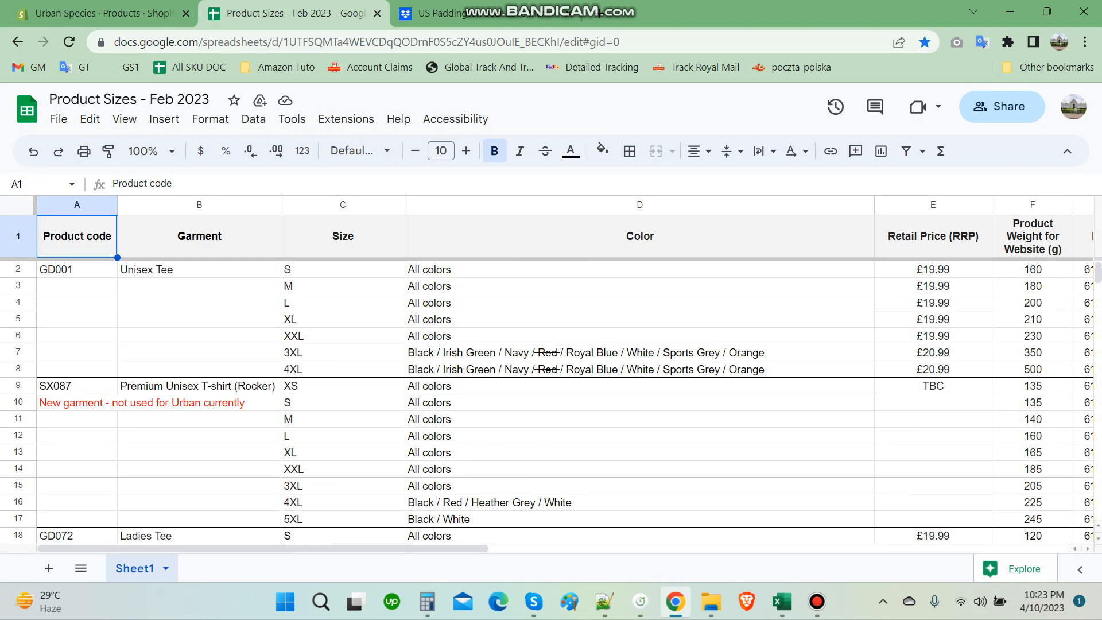
pyautogui.click(103, 13)
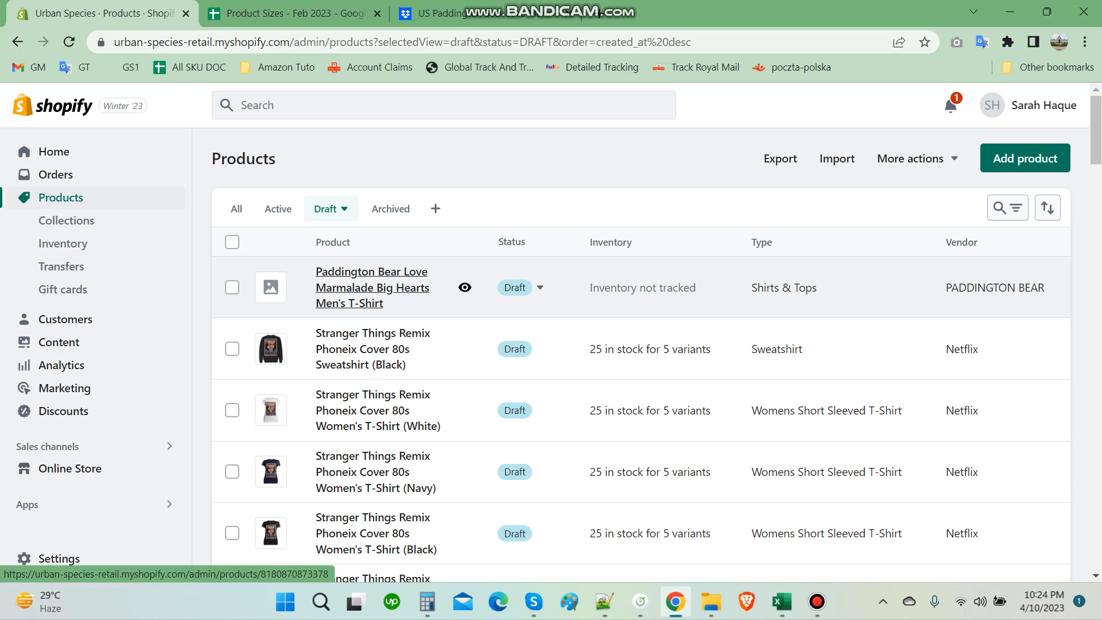
pyautogui.scroll(-1, 374, 287)
pyautogui.scroll(1, 373, 287)
pyautogui.middleClick(372, 288)
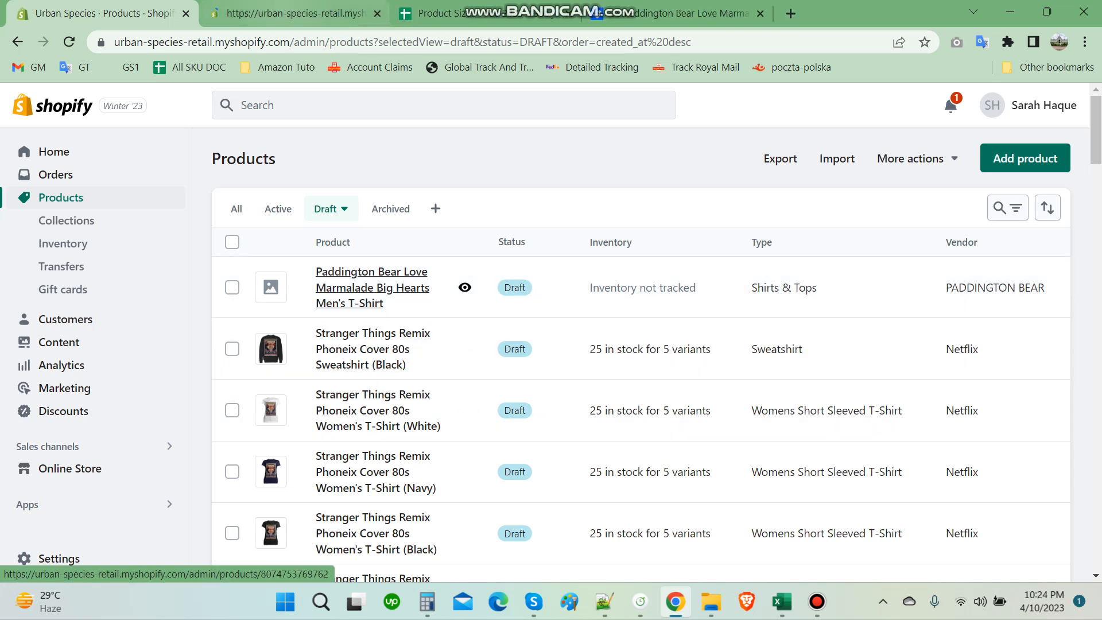
pyautogui.click(313, 11)
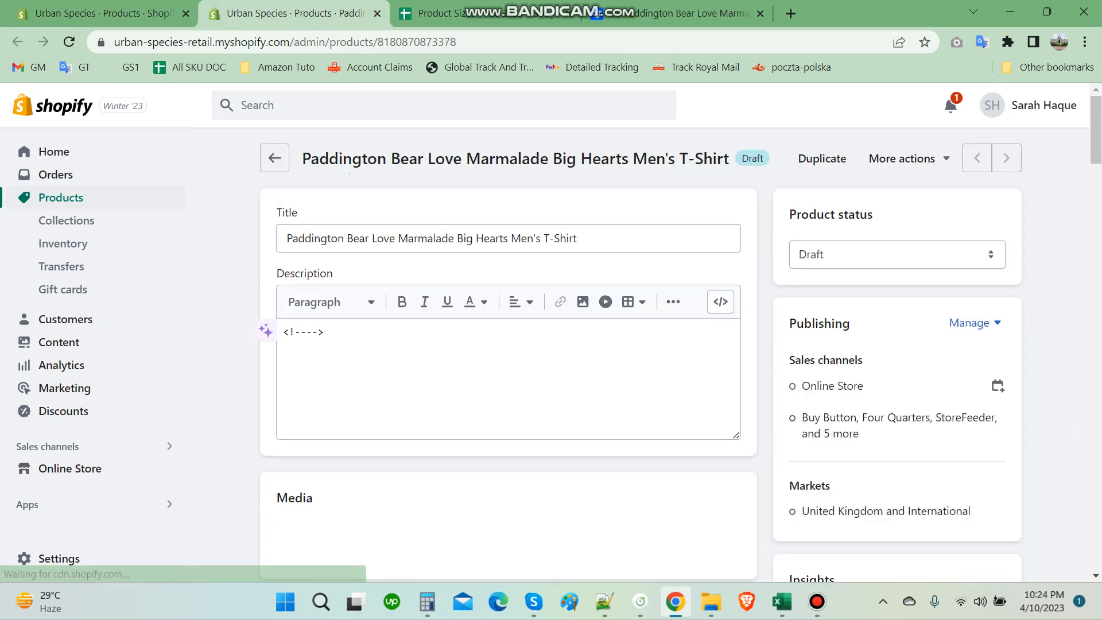
pyautogui.scroll(-4, 264, 327)
pyautogui.scroll(-4, 508, 344)
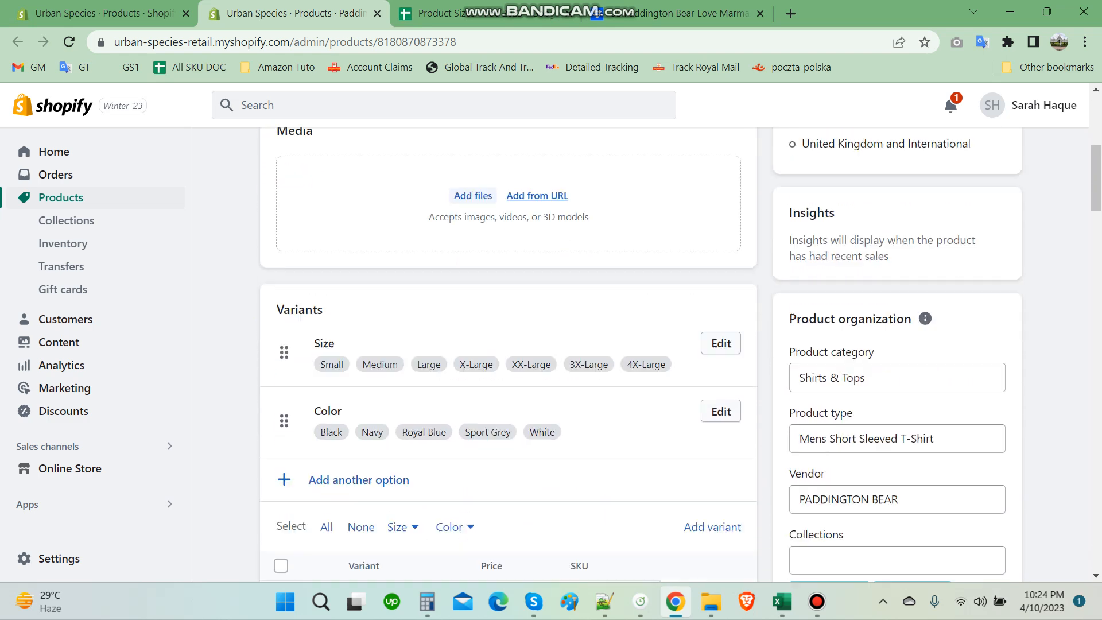
pyautogui.scroll(8, 509, 345)
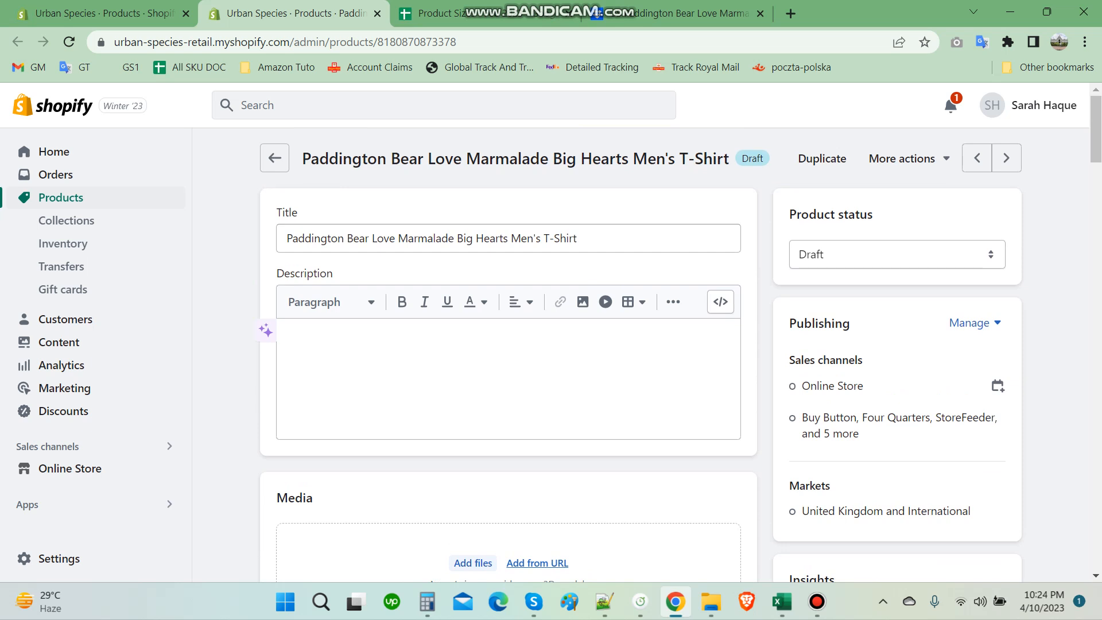
# - Search the store for "Love Marmalade Big Hearts" and open the "Paddington Bear Love Marmalade Big Heart Official Sweatshirt" product
pyautogui.moveTo(428, 158); pyautogui.dragTo(633, 158)
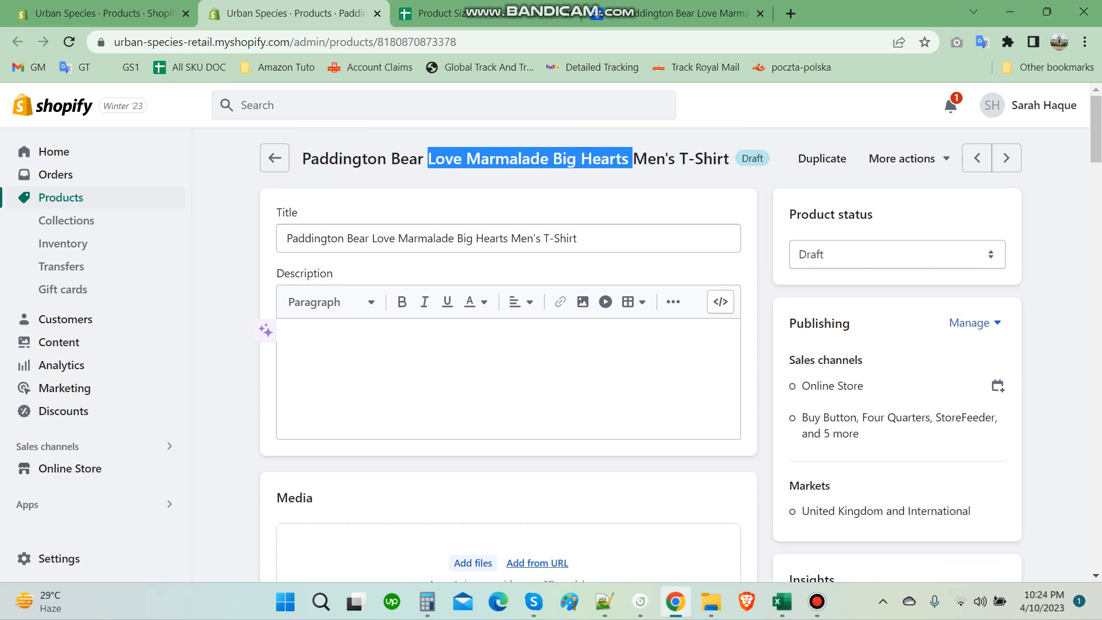
pyautogui.rightClick(629, 160)
pyautogui.click(648, 167)
pyautogui.click(103, 14)
pyautogui.click(444, 105)
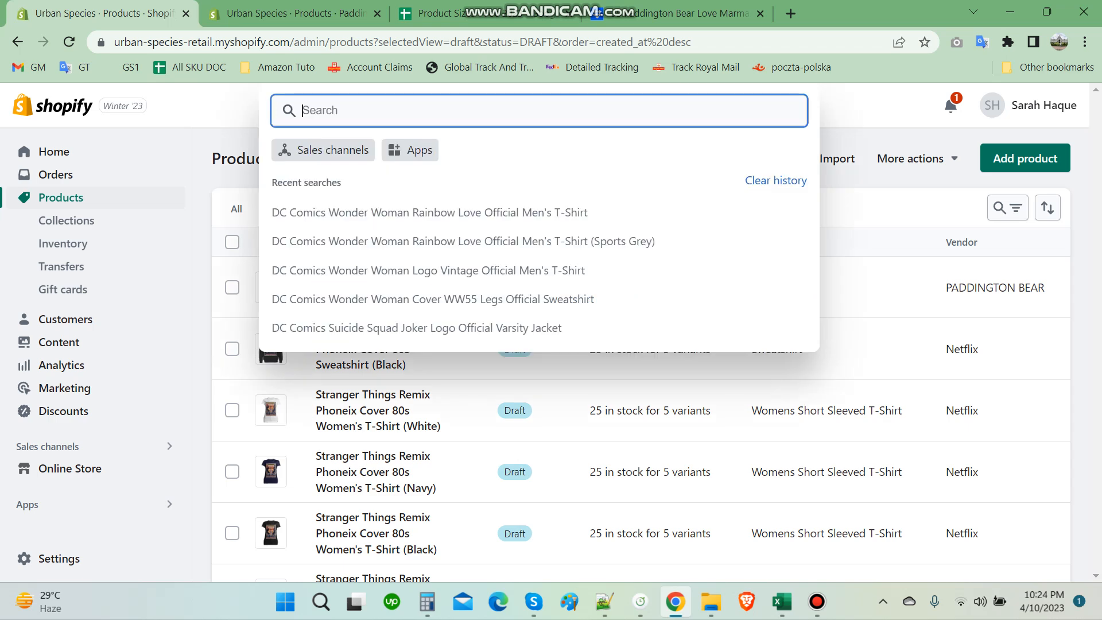
pyautogui.hotkey('ctrl', 'v')
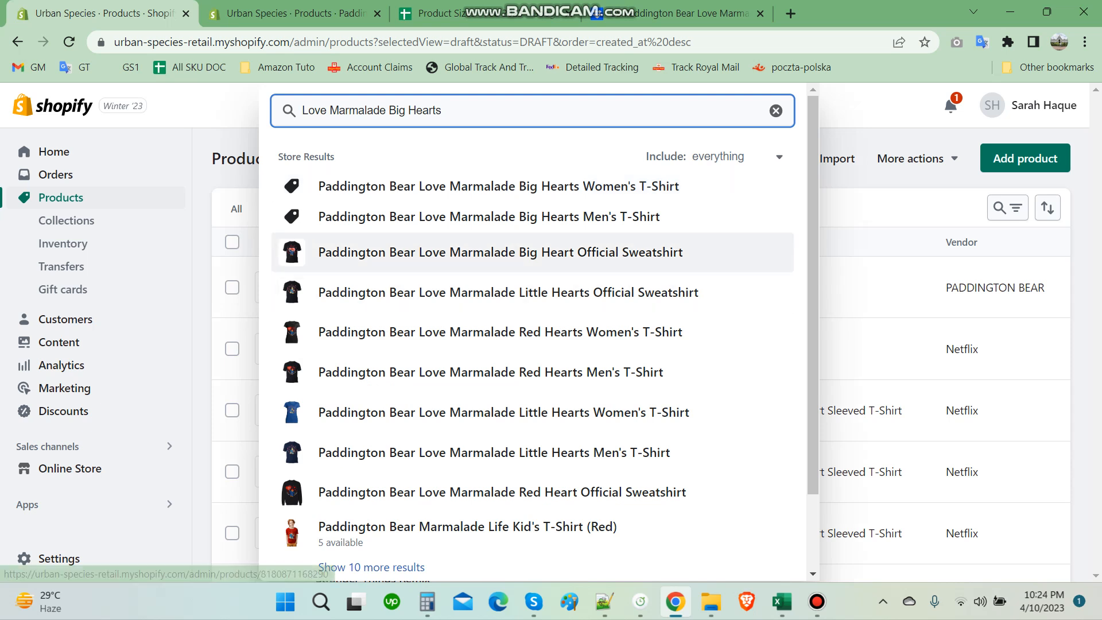
pyautogui.click(500, 252)
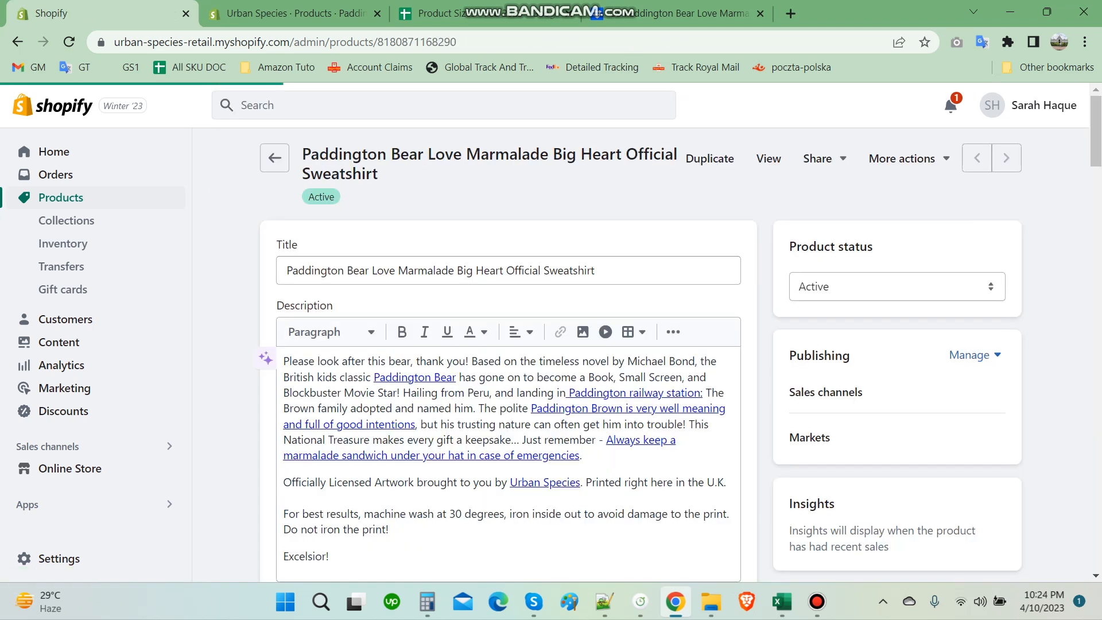
# - Examine the sweatshirt listing's description, variants and full set of media images, including the hidden files
pyautogui.scroll(-3, 508, 338)
pyautogui.scroll(-10, 450, 245)
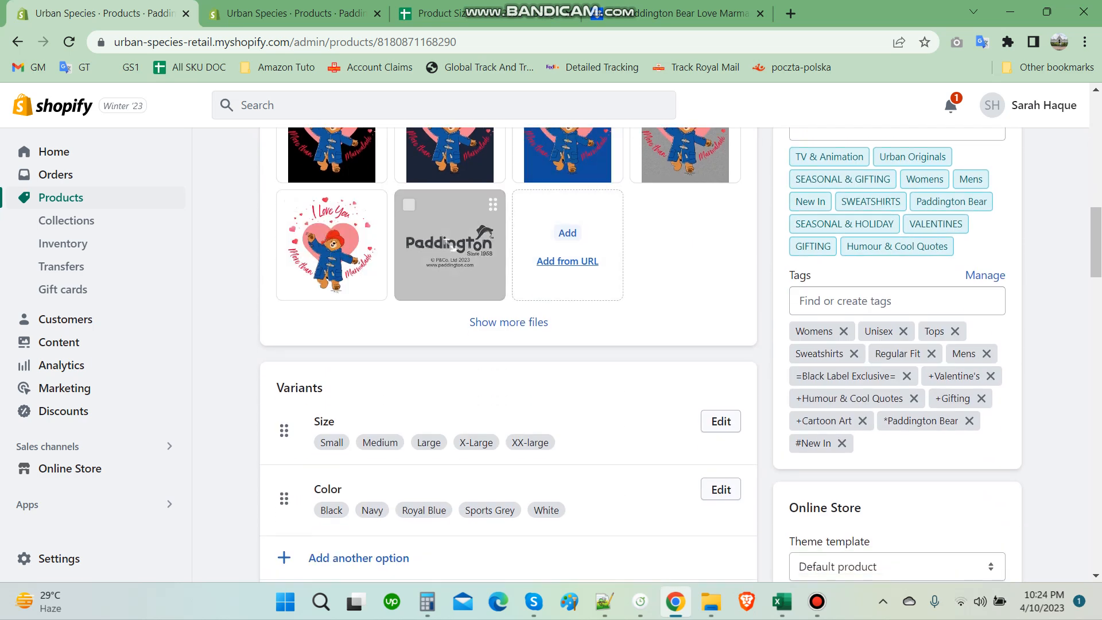
pyautogui.click(508, 322)
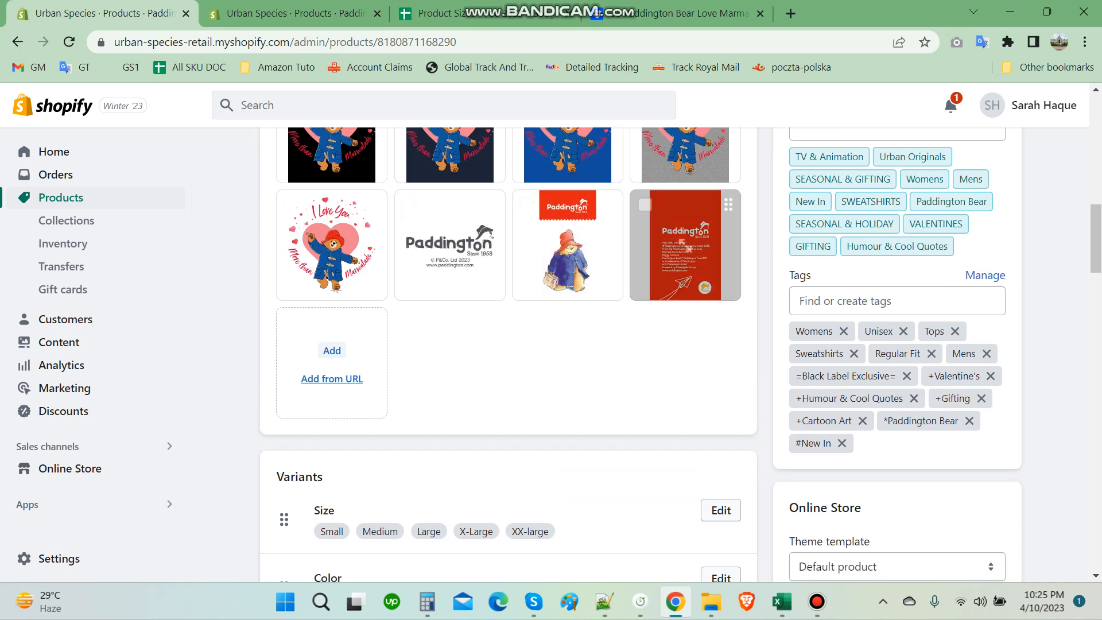
pyautogui.scroll(3, 568, 402)
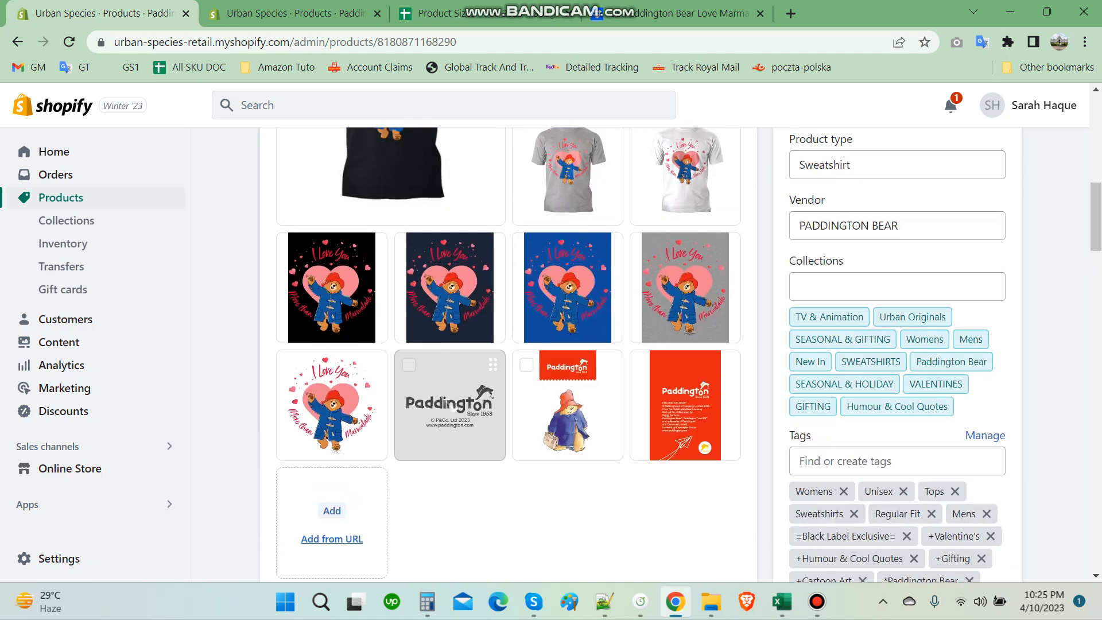
pyautogui.scroll(-3, 568, 402)
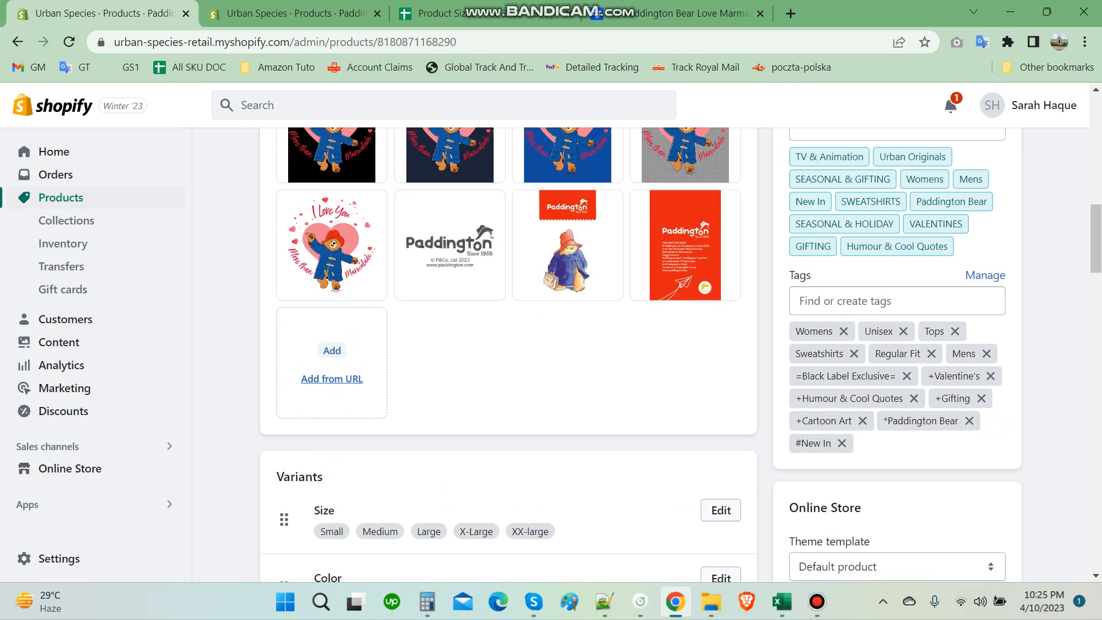
pyautogui.scroll(12, 508, 344)
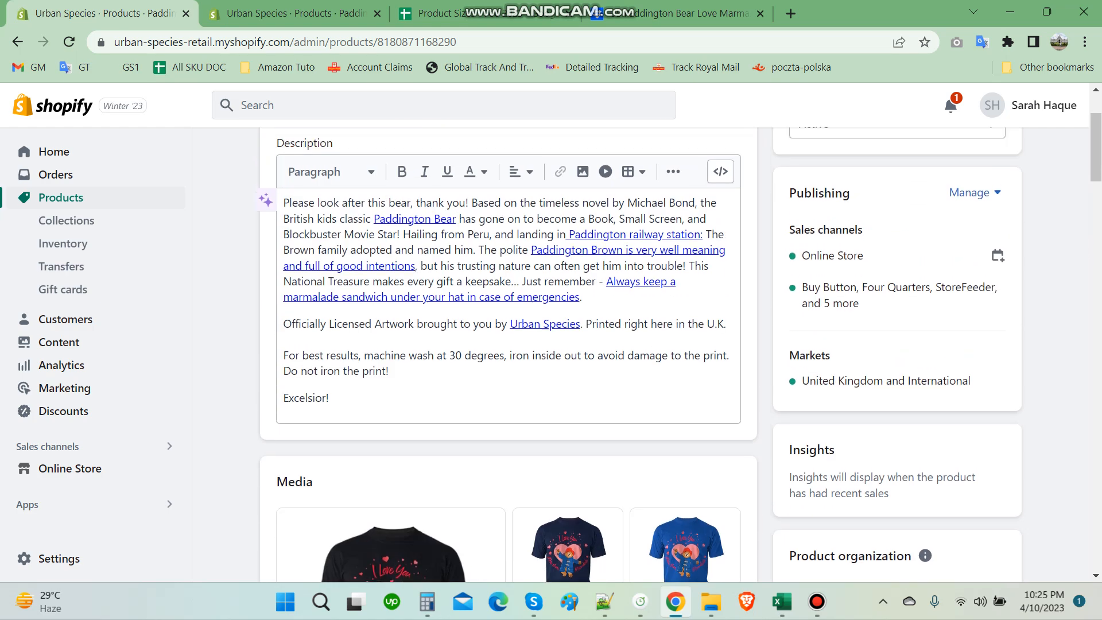
pyautogui.scroll(-4, 508, 344)
# - Copy the sweatshirt's entire description into the description of the draft Big Hearts Men's T-Shirt
pyautogui.scroll(4, 508, 345)
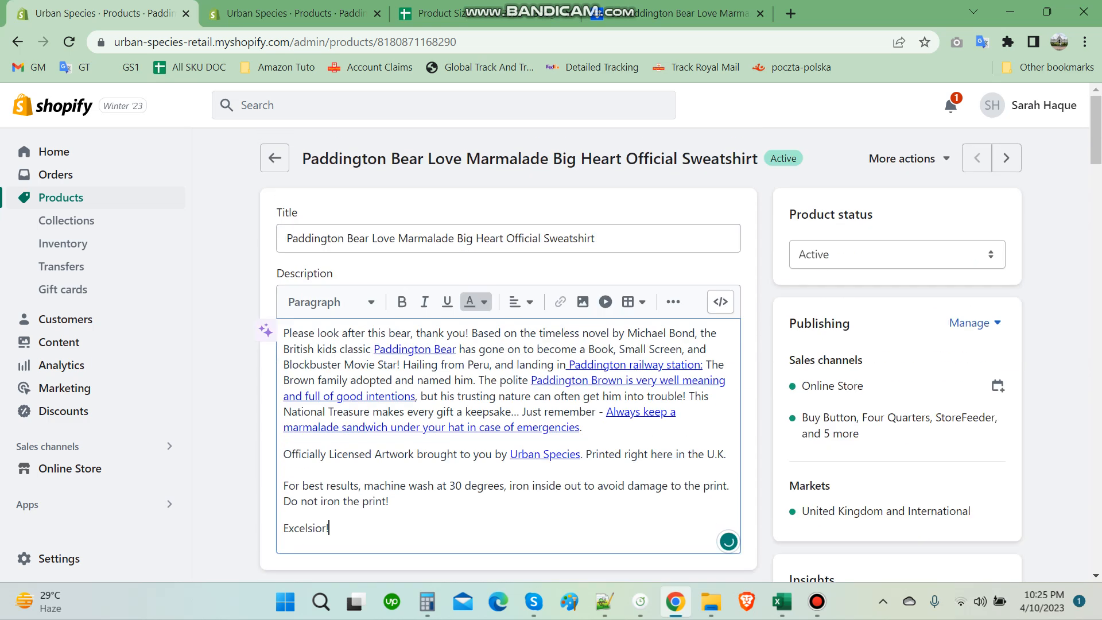
pyautogui.hotkey('ctrl', 'a')
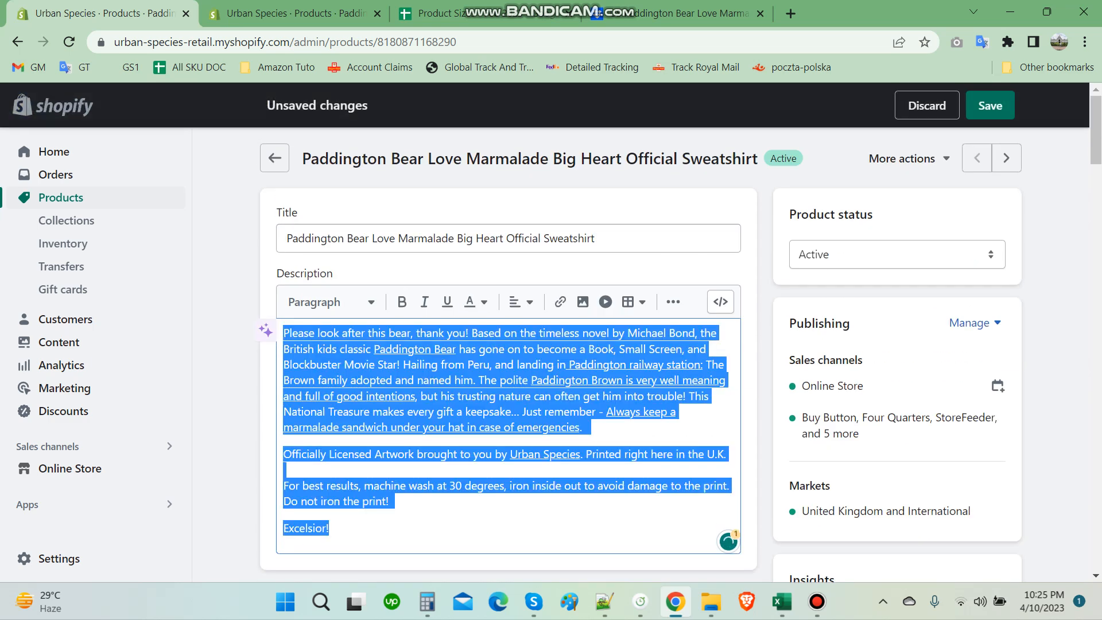
pyautogui.click(293, 14)
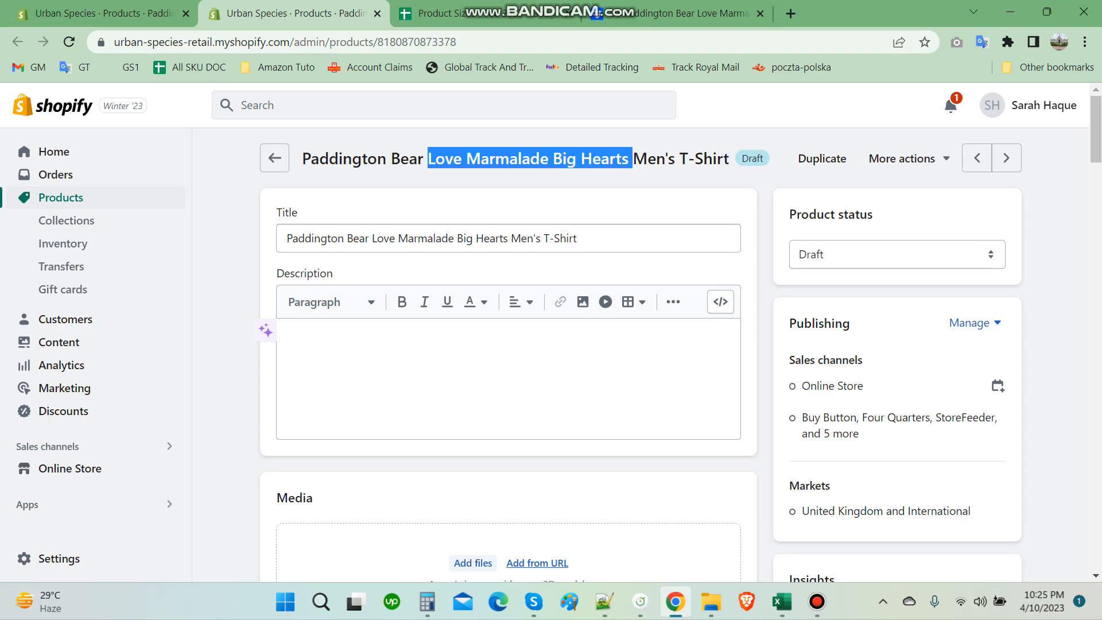
pyautogui.hotkey('ctrl', 'v')
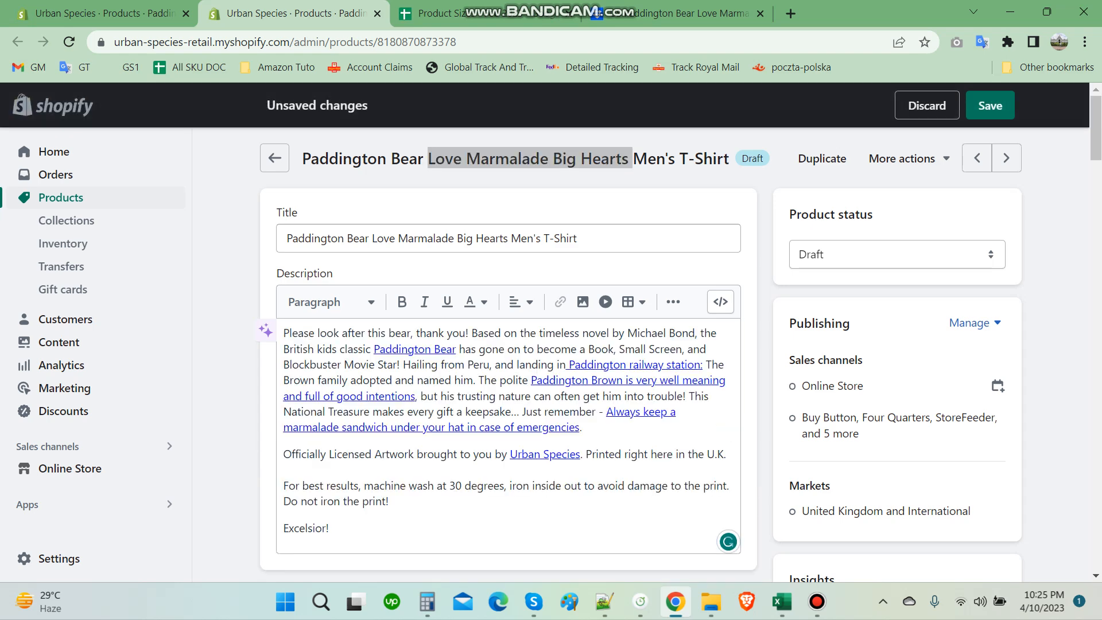
# - Review the draft T-shirt's empty media section, its size and colour options and the design name in its title
pyautogui.scroll(-3, 508, 345)
pyautogui.scroll(-3, 508, 344)
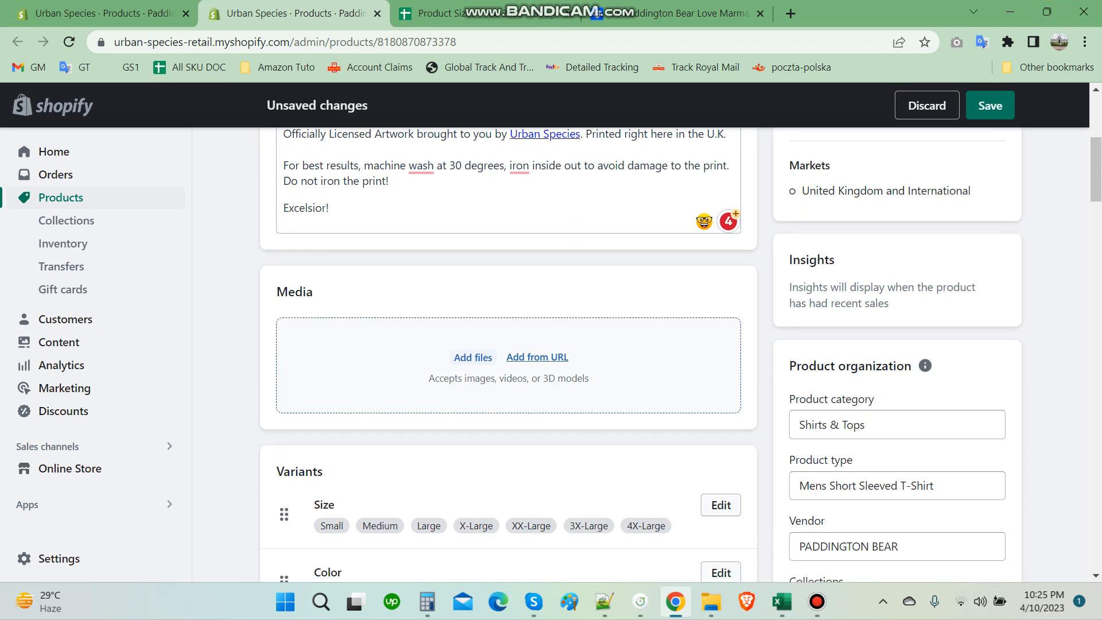
pyautogui.scroll(-3, 508, 344)
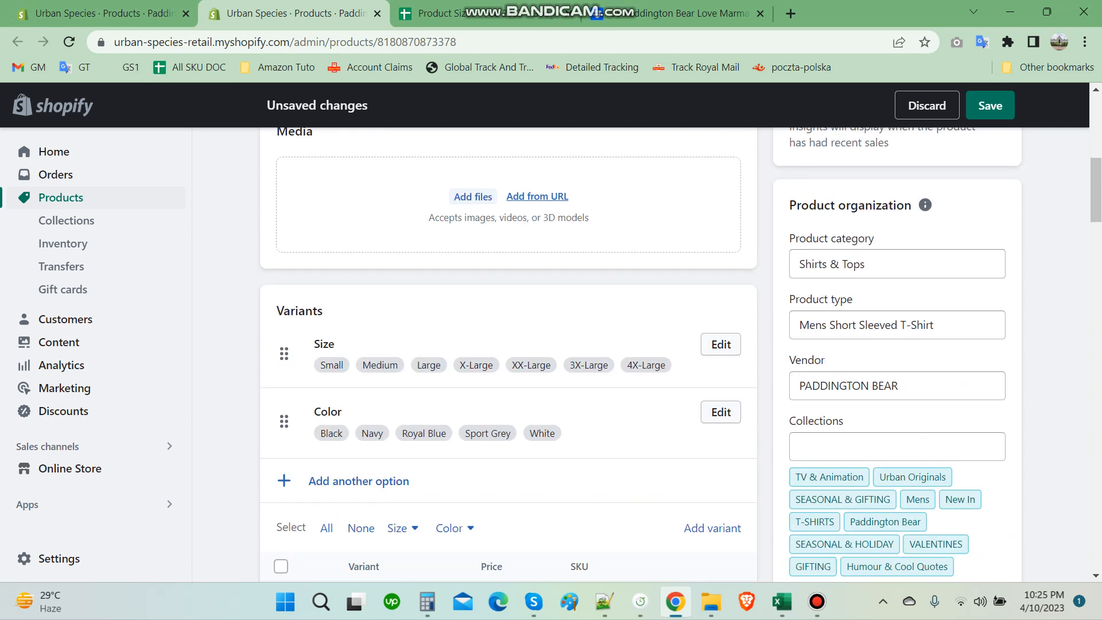
pyautogui.moveTo(320, 433); pyautogui.dragTo(565, 433)
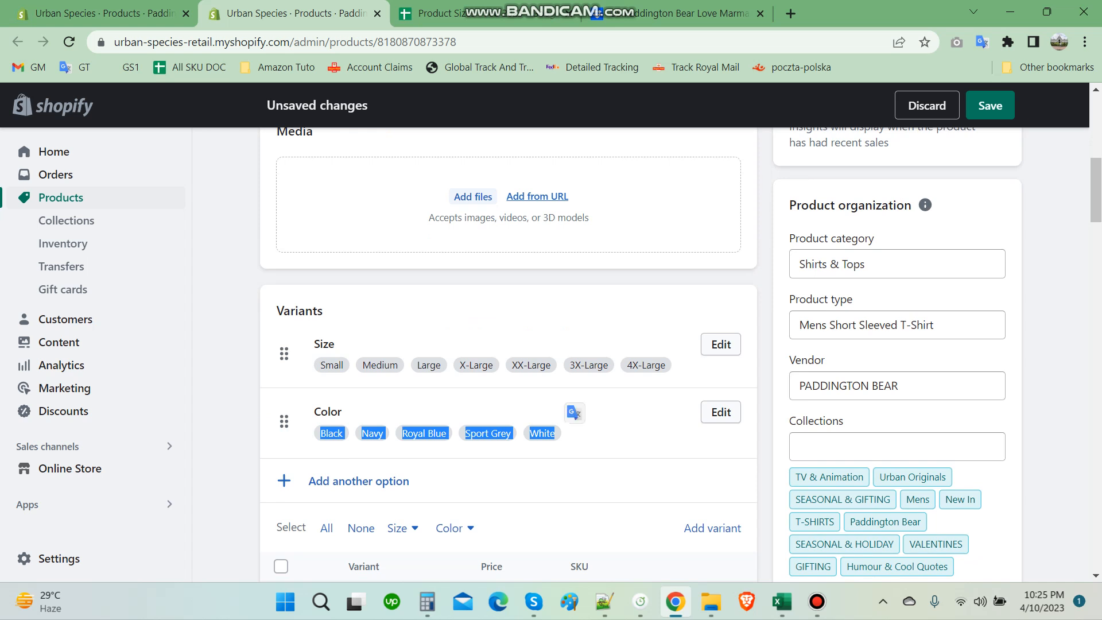
pyautogui.click(580, 437)
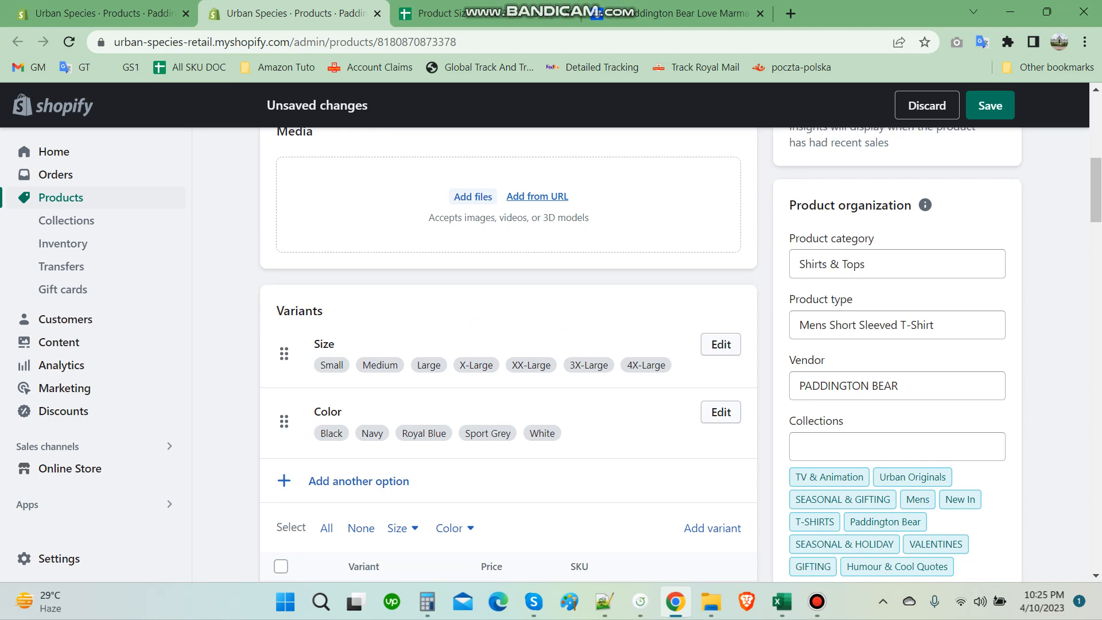
pyautogui.scroll(-2, 508, 344)
pyautogui.scroll(-5, 509, 344)
pyautogui.scroll(10, 509, 344)
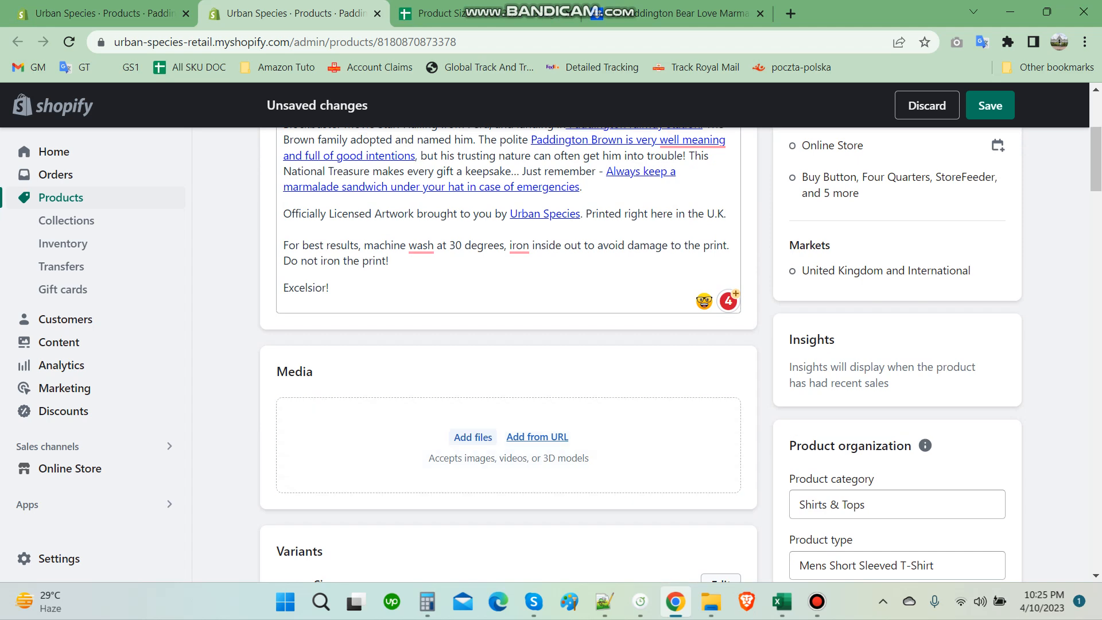
pyautogui.scroll(4, 509, 344)
pyautogui.moveTo(554, 159); pyautogui.dragTo(621, 159)
# - In File Explorer, search the Plain CADs folder for "big" and select the five men's T-shirt images in black, navy, royal blue, grey and white
pyautogui.click(710, 602)
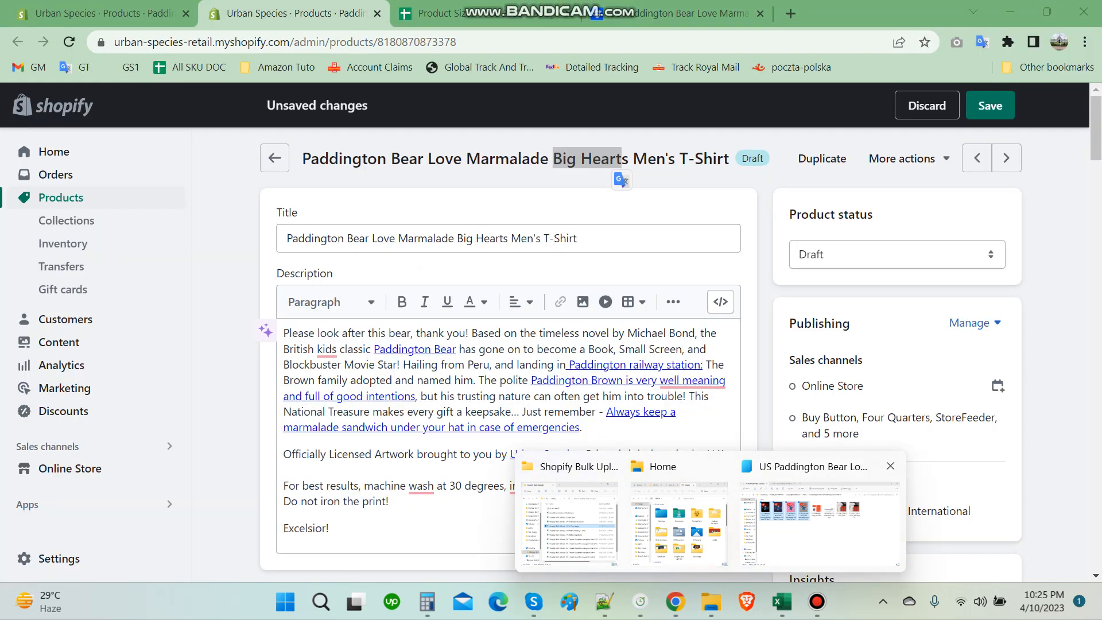
pyautogui.click(821, 519)
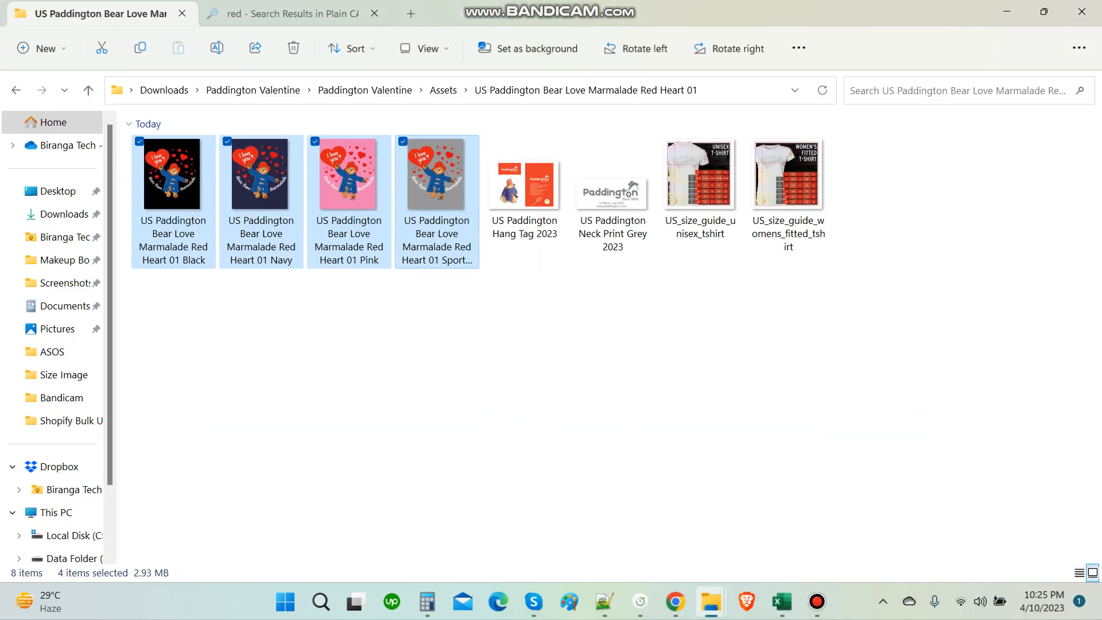
pyautogui.click(574, 373)
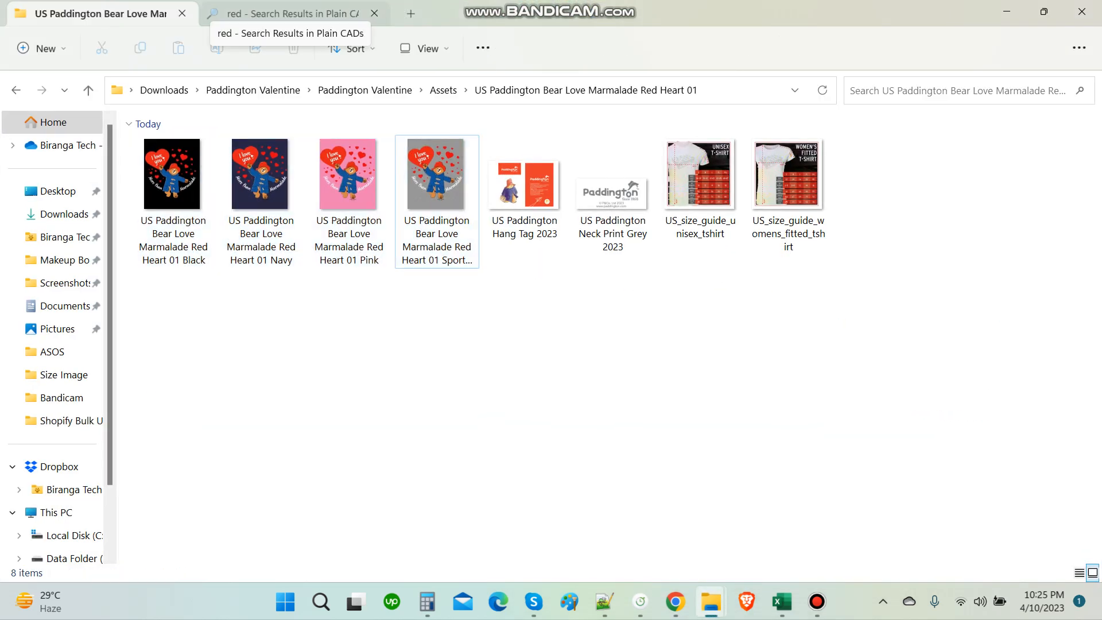
pyautogui.click(291, 14)
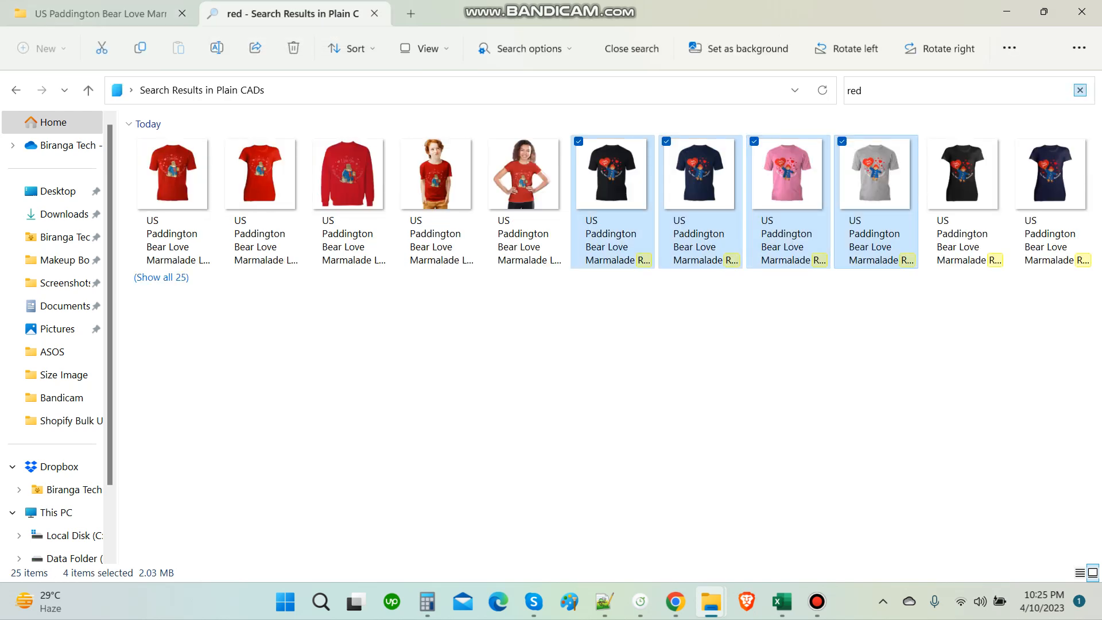
pyautogui.click(1080, 91)
pyautogui.write('big')
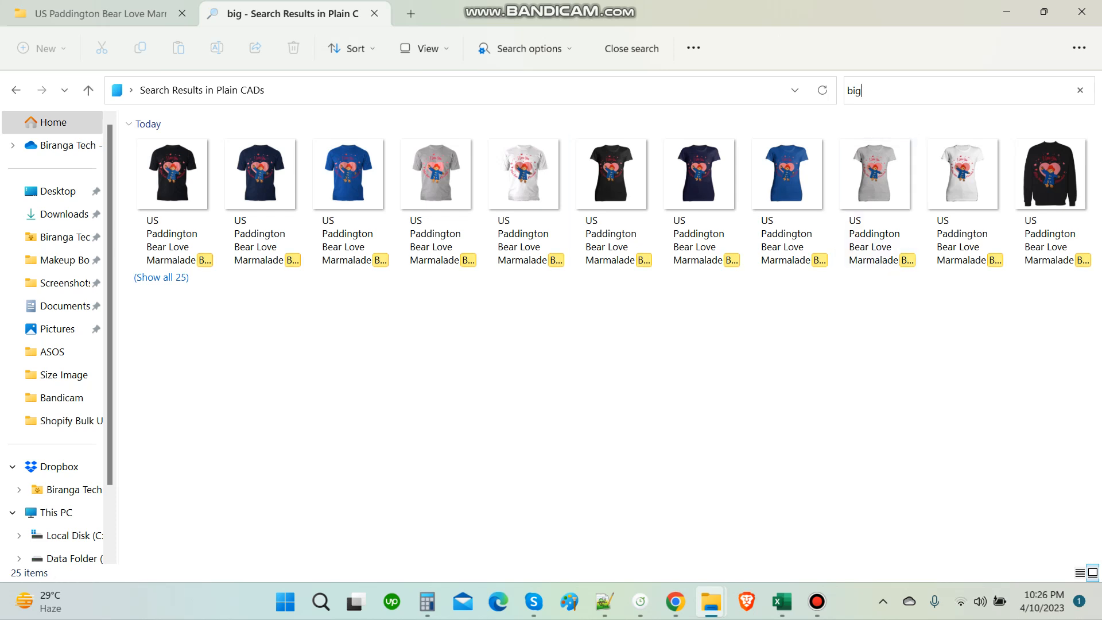
pyautogui.moveTo(535, 331); pyautogui.dragTo(119, 137)
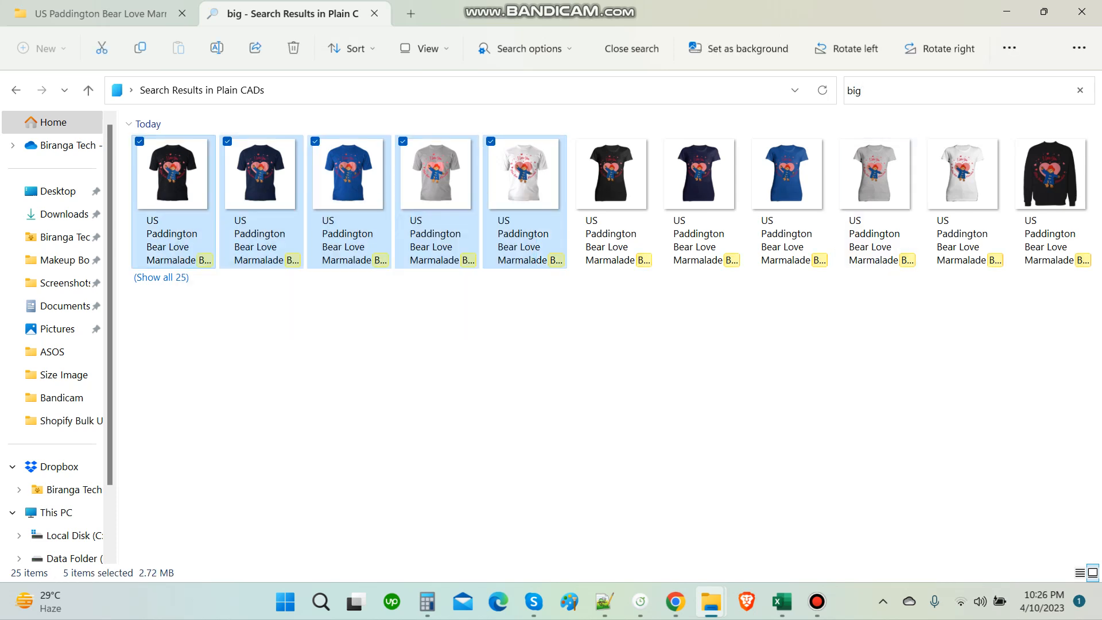
# - Check the draft's colour variants in Chrome and add the five selected T-shirt images from File Explorer to its media
pyautogui.moveTo(675, 601)
pyautogui.click(677, 517)
pyautogui.scroll(-6, 508, 345)
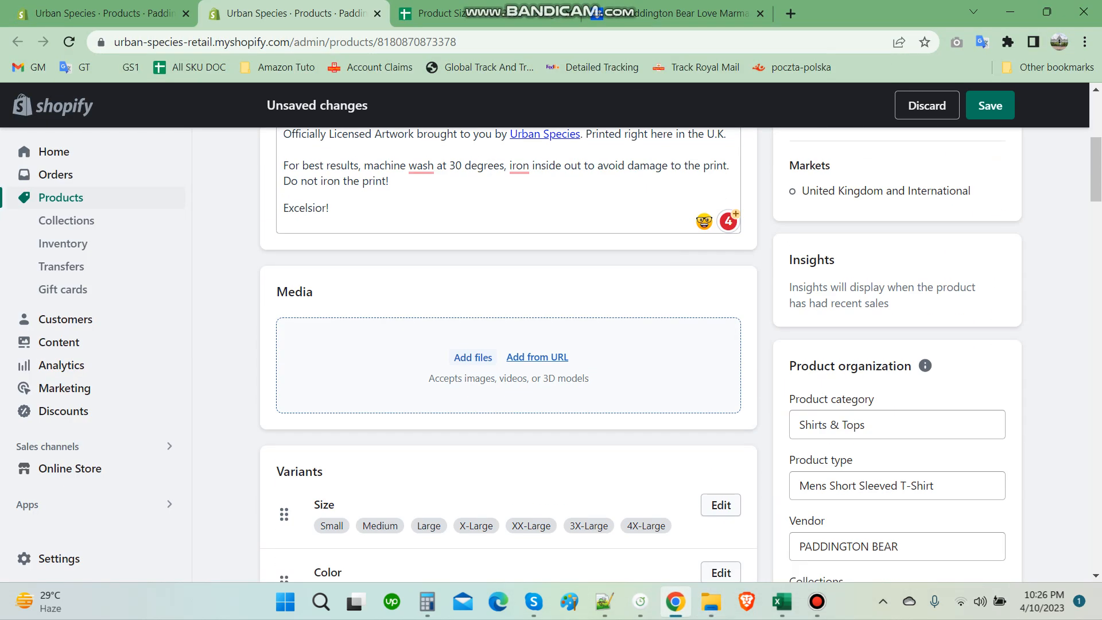
pyautogui.scroll(-3, 508, 345)
pyautogui.moveTo(319, 434); pyautogui.dragTo(557, 434)
pyautogui.click(579, 435)
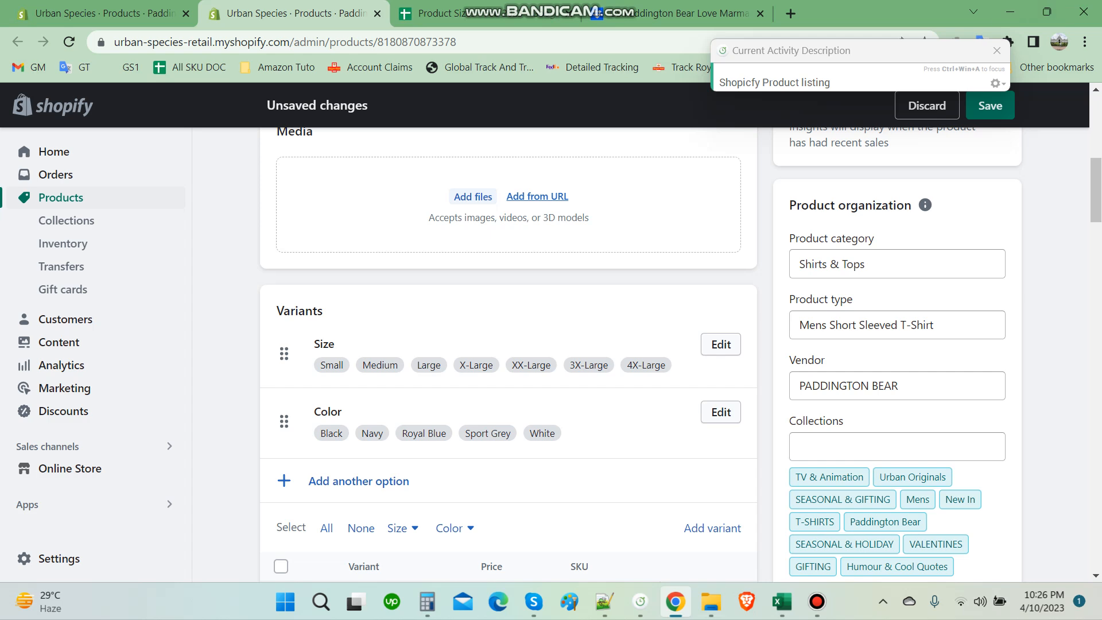
pyautogui.moveTo(711, 601)
pyautogui.click(821, 517)
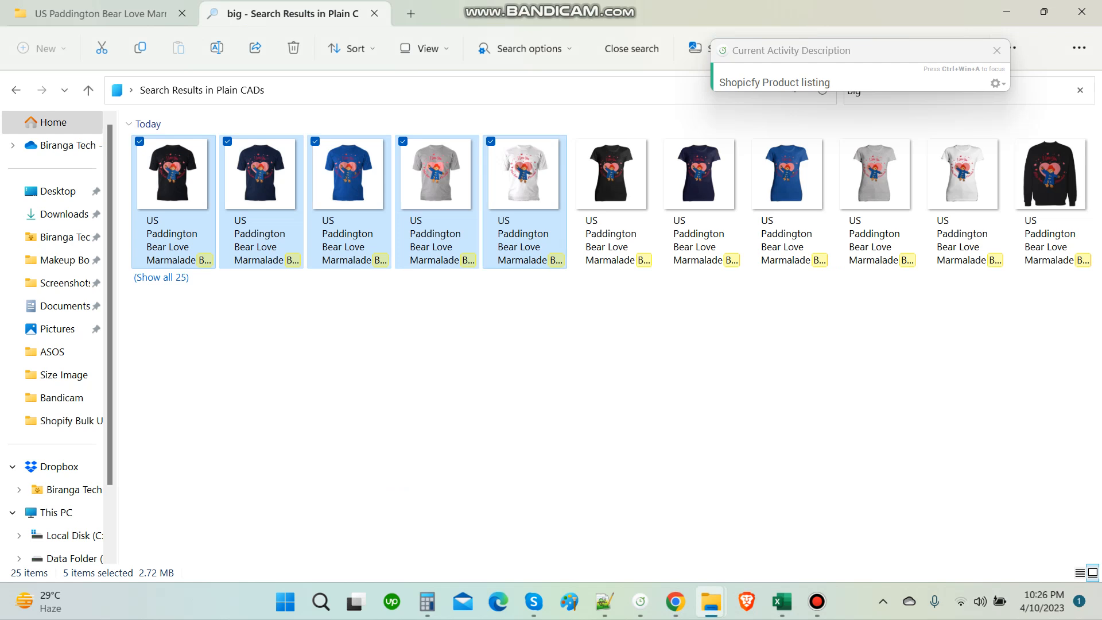
pyautogui.moveTo(522, 172); pyautogui.dragTo(550, 339)
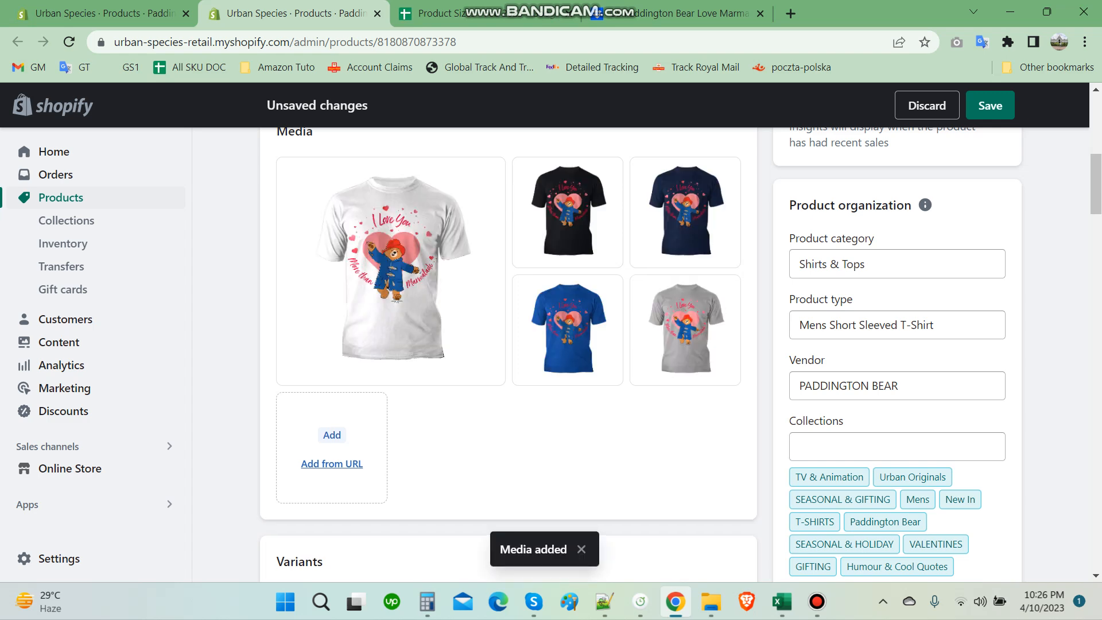
pyautogui.scroll(1, 550, 344)
pyautogui.scroll(6, 508, 345)
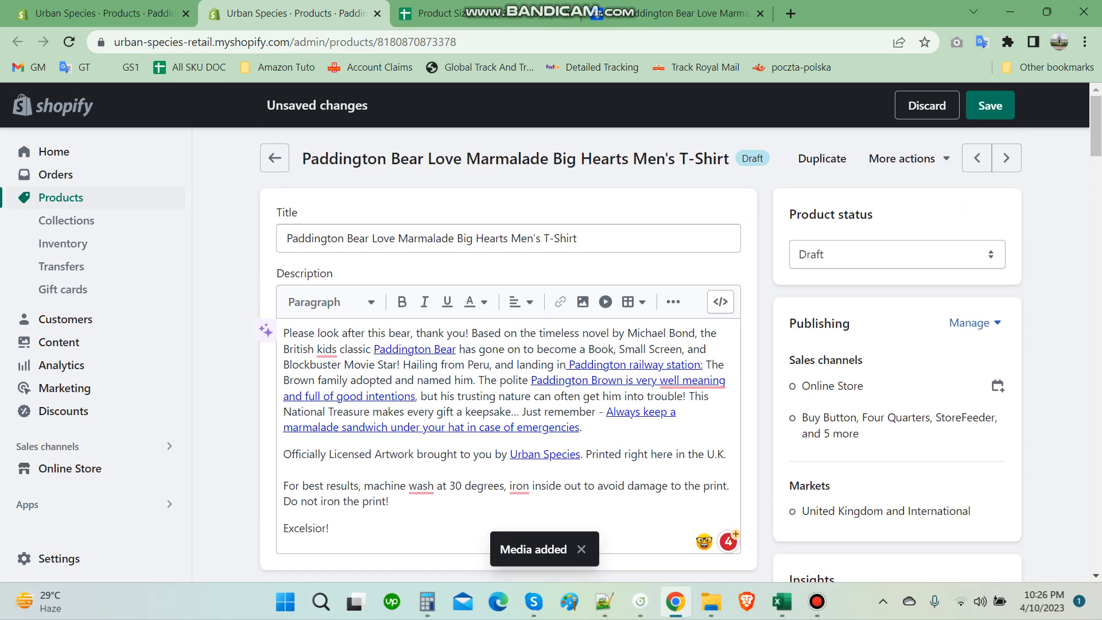
# - Check the design name in the draft's title and open the US Paddington Bear Love Marmalade Big Heart 01 folder in File Explorer
pyautogui.moveTo(428, 159); pyautogui.dragTo(629, 158)
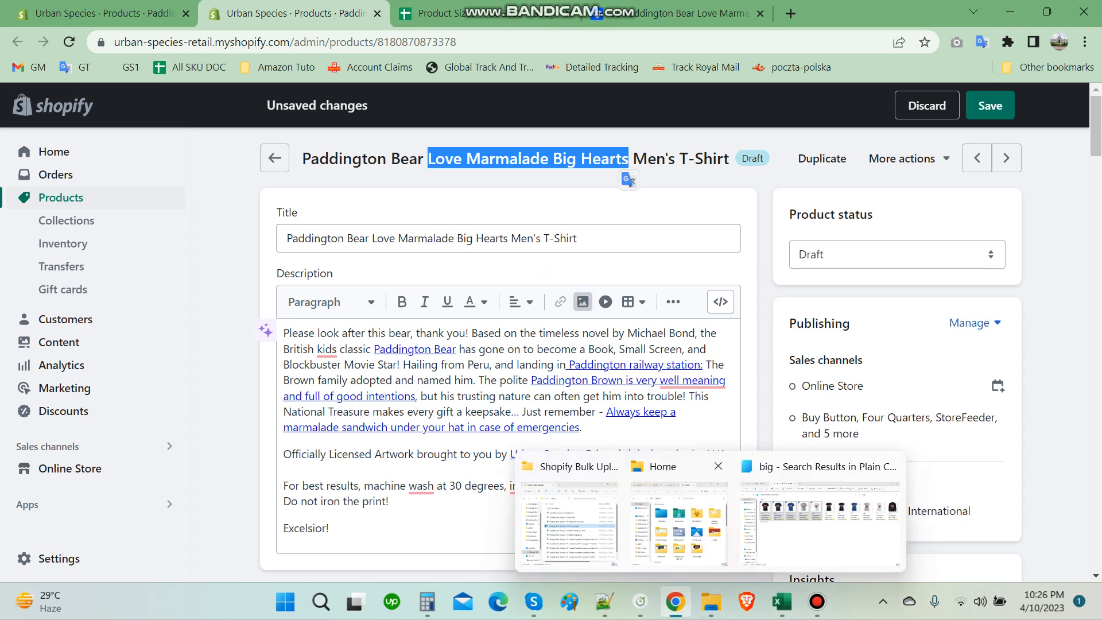
pyautogui.click(555, 265)
pyautogui.moveTo(547, 159); pyautogui.dragTo(628, 158)
pyautogui.click(555, 257)
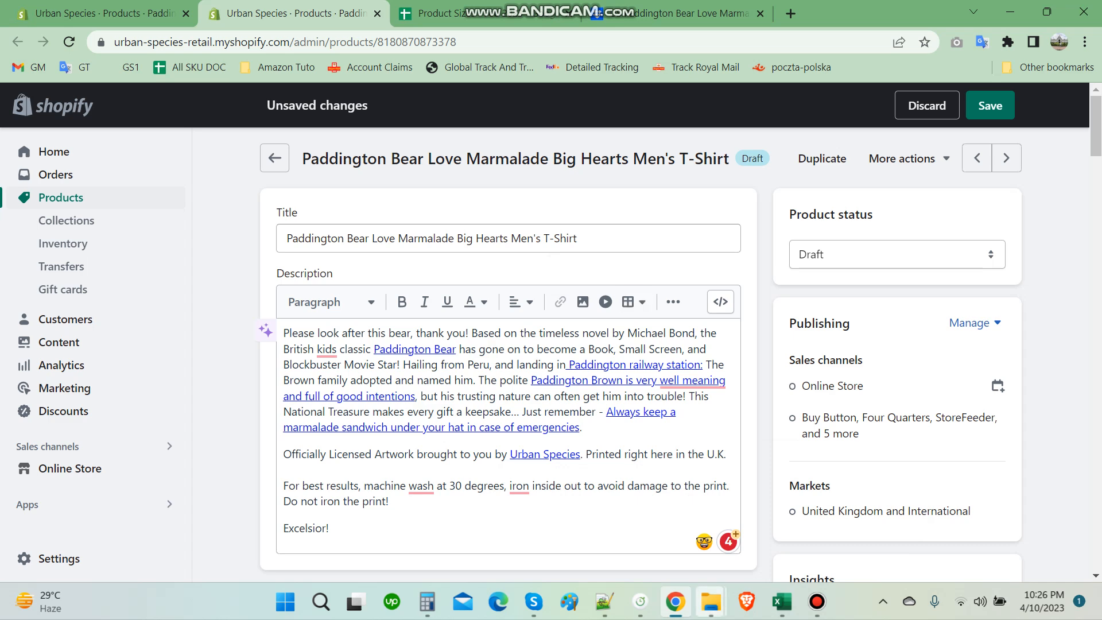
pyautogui.click(711, 602)
pyautogui.click(681, 520)
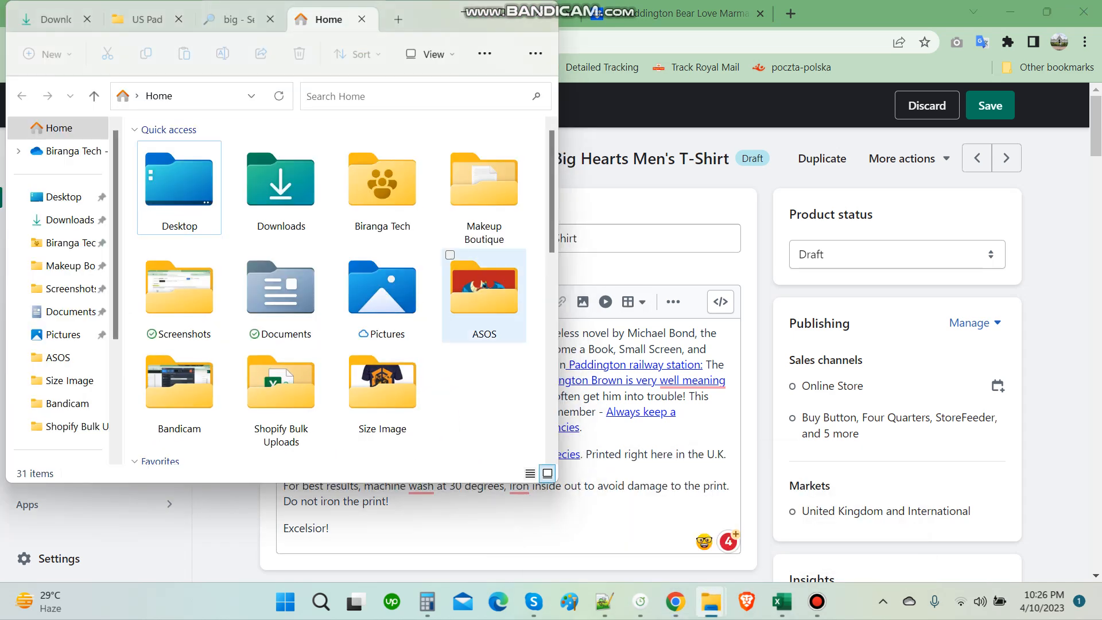
pyautogui.click(501, 12)
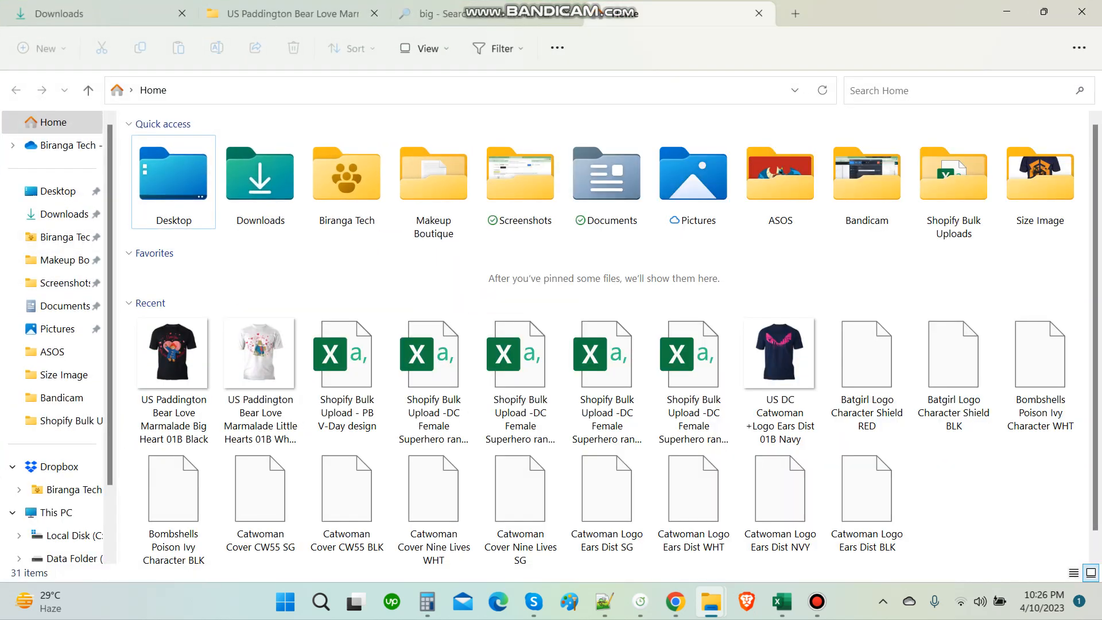
pyautogui.click(459, 16)
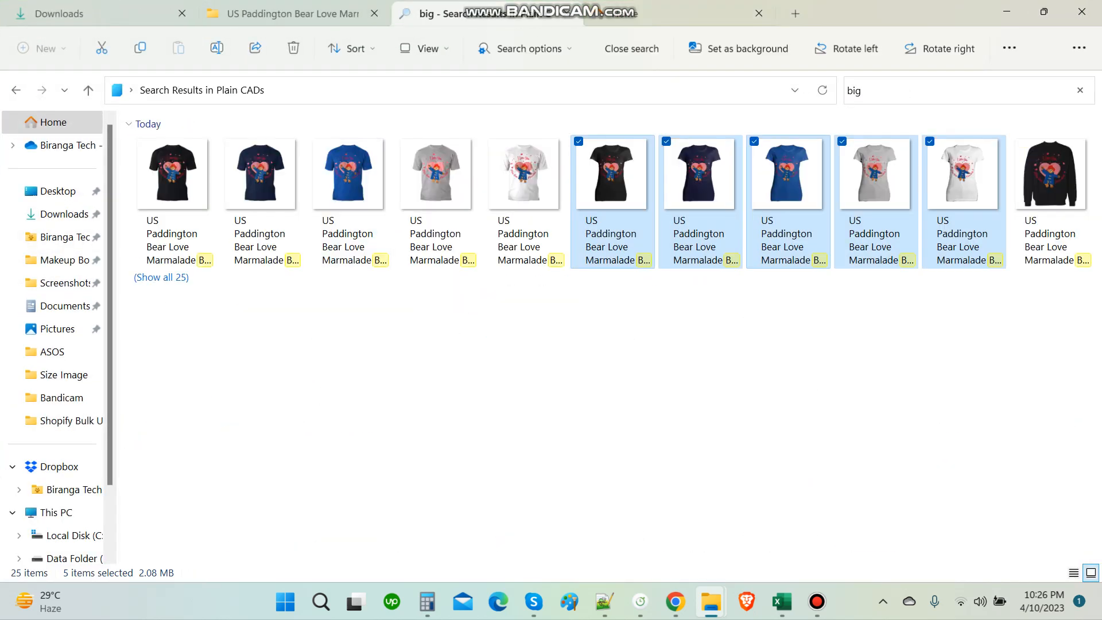
pyautogui.click(310, 14)
pyautogui.click(259, 321)
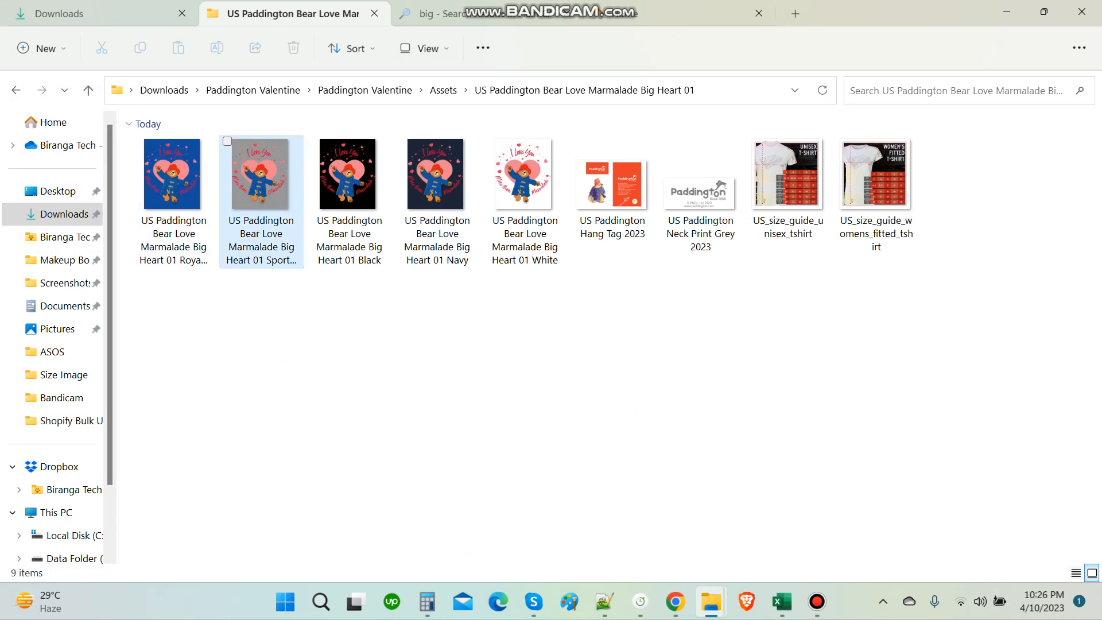
# - Select the royal blue, sport grey, black, navy and white Big Heart artwork images and add them to the draft T-shirt's media in Chrome
pyautogui.moveTo(261, 178); pyautogui.dragTo(437, 184)
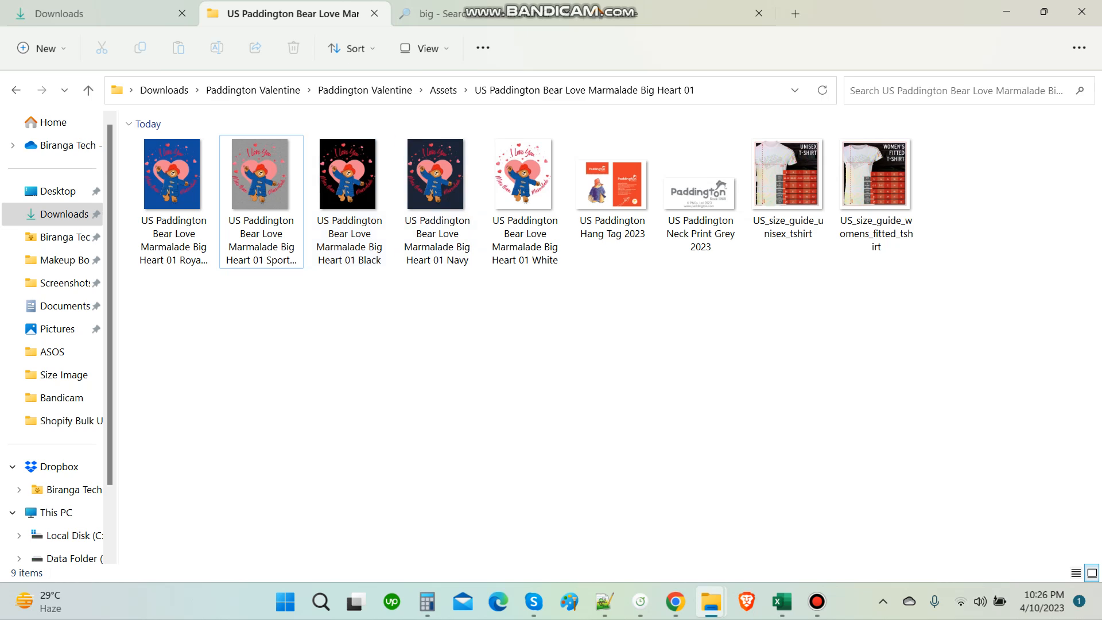
pyautogui.moveTo(163, 292); pyautogui.dragTo(520, 171)
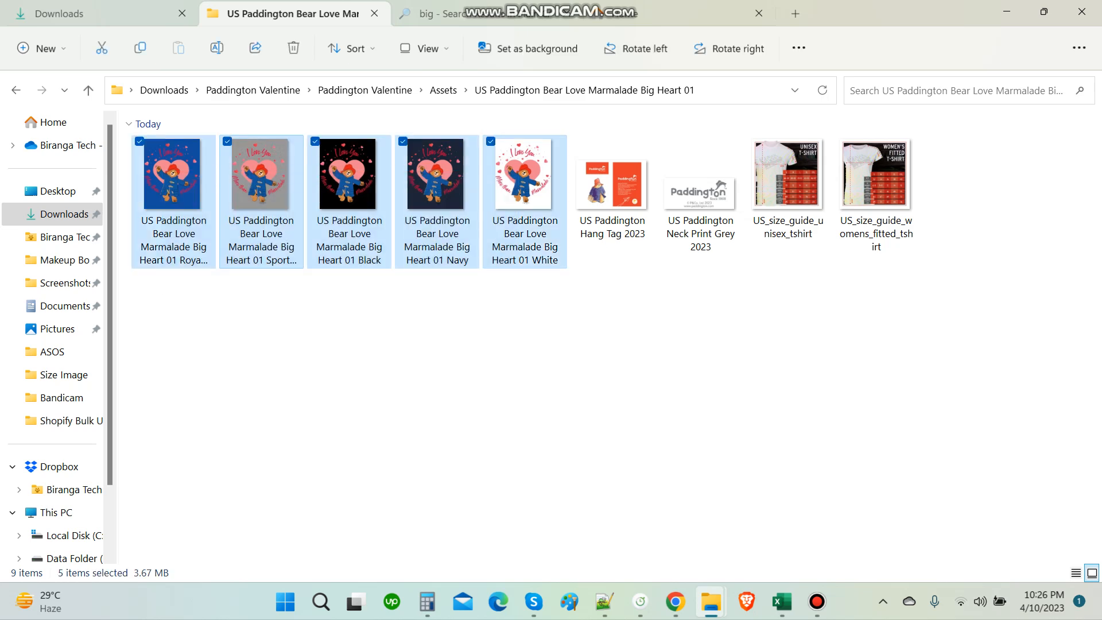
pyautogui.moveTo(172, 178); pyautogui.dragTo(207, 222)
pyautogui.moveTo(681, 414); pyautogui.dragTo(567, 490)
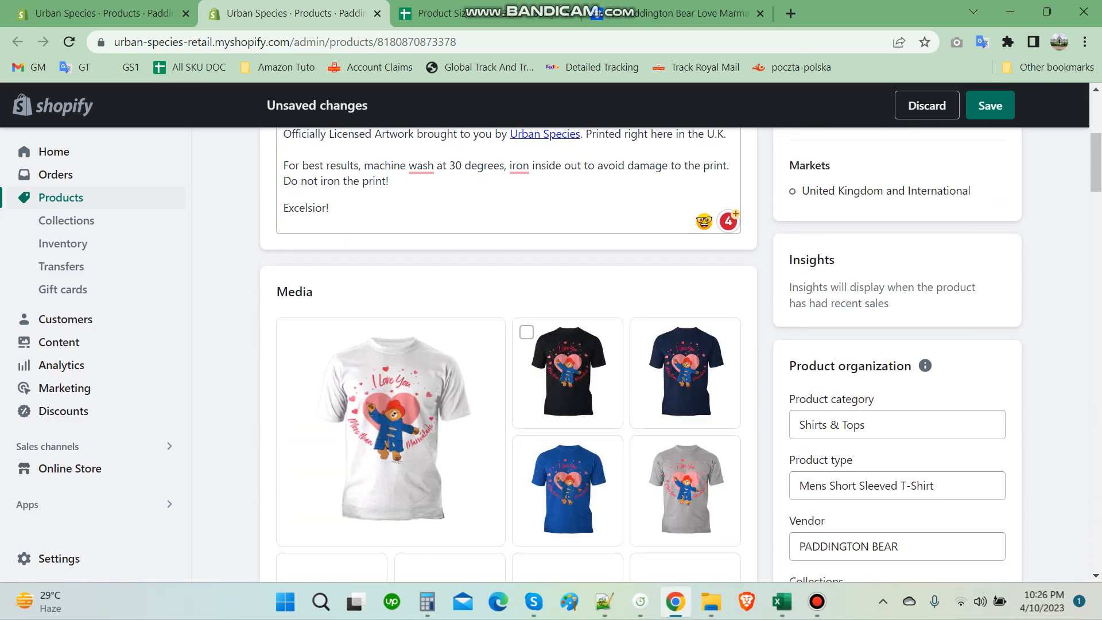
# - Examine the sweatshirt listing's media to see which images follow the artwork, and return to the draft T-shirt
pyautogui.scroll(-5, 685, 373)
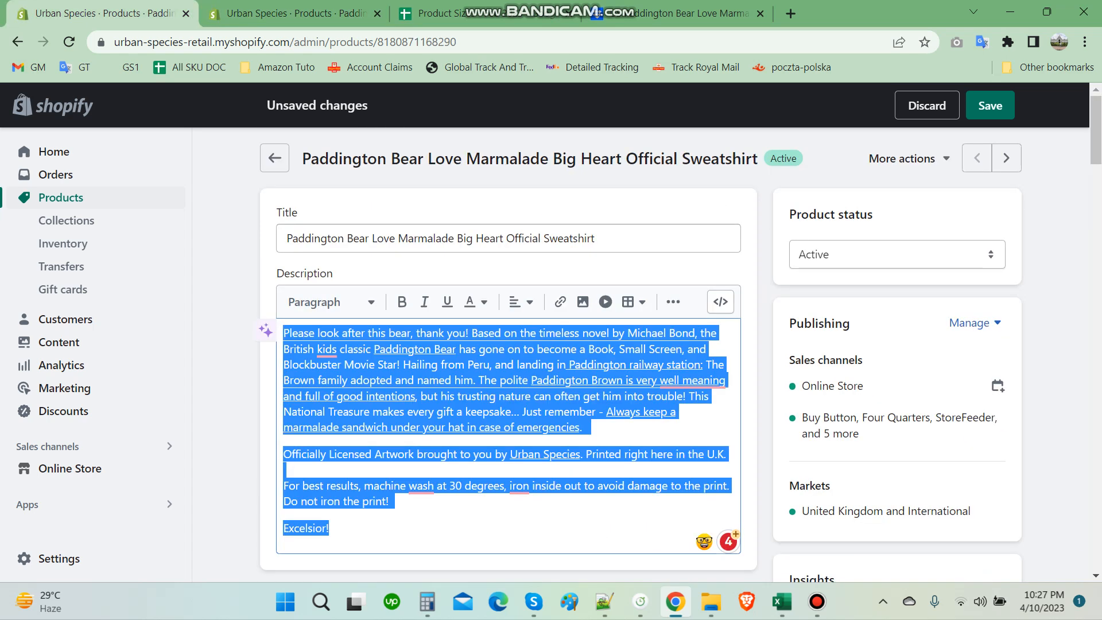
pyautogui.scroll(-10, 508, 345)
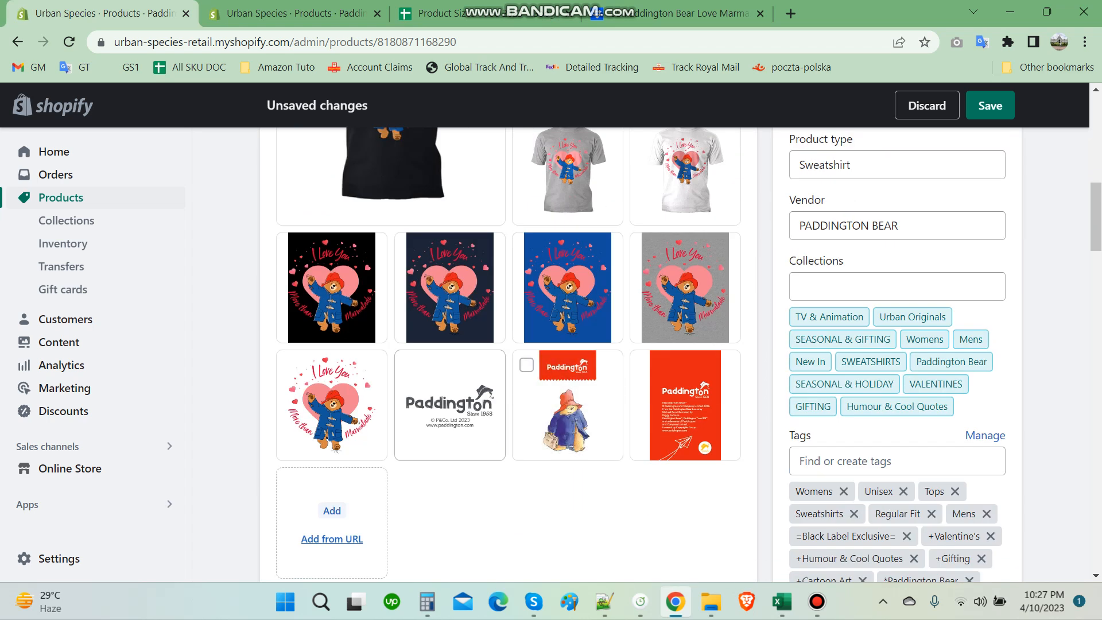
pyautogui.moveTo(711, 601)
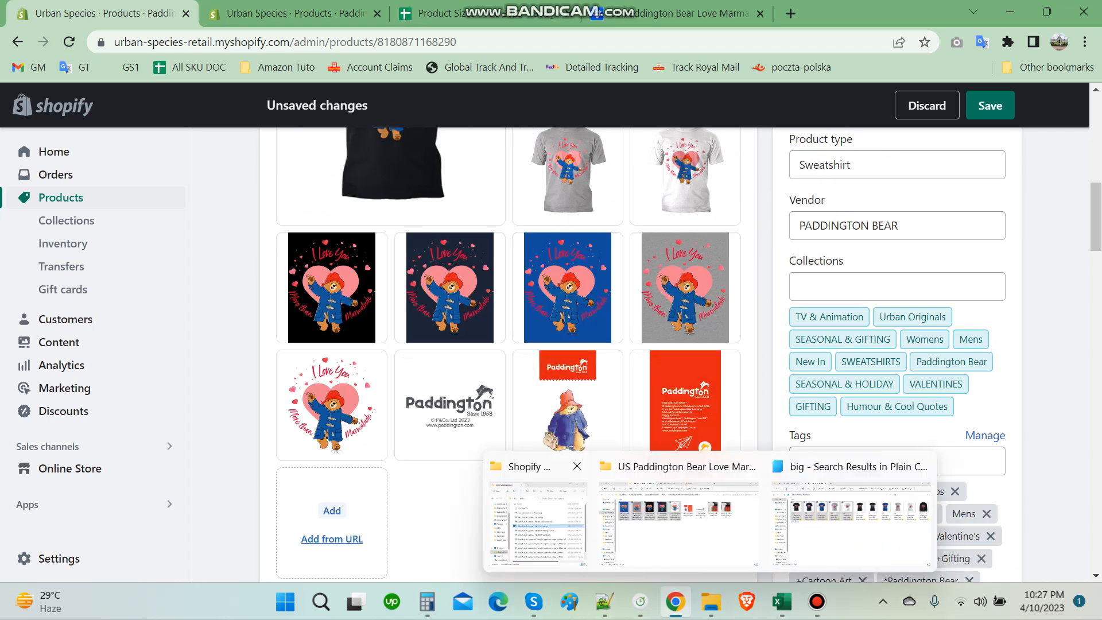
pyautogui.click(287, 12)
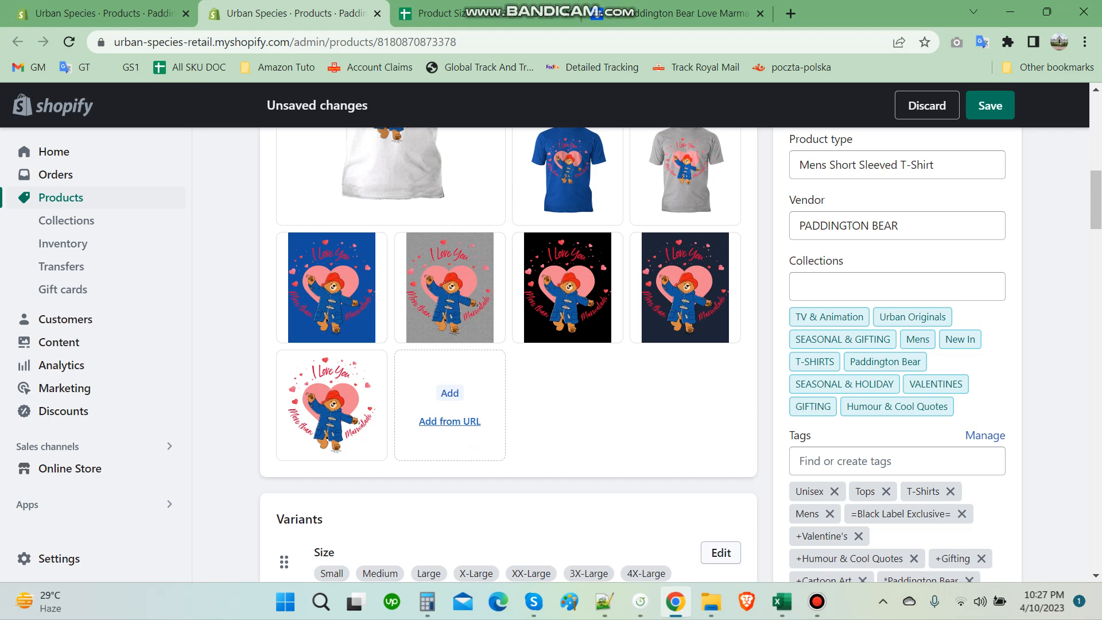
# - Add the Paddington hang tag back, hang tag front and dark grey neck print images from the Downloads folder to the draft's media
pyautogui.moveTo(712, 601)
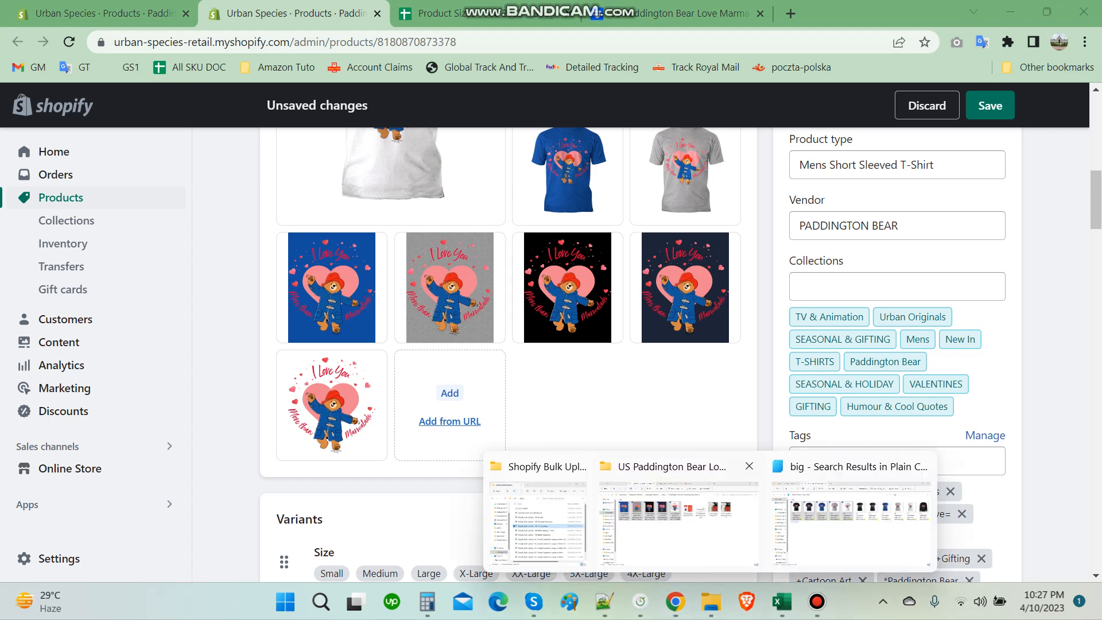
pyautogui.click(678, 519)
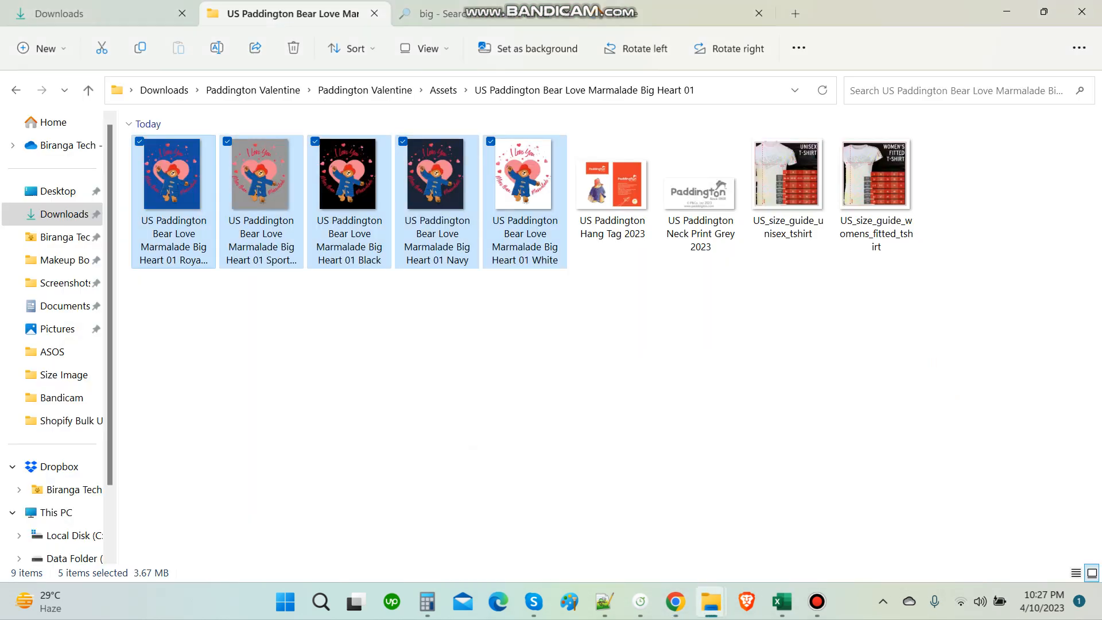
pyautogui.click(63, 13)
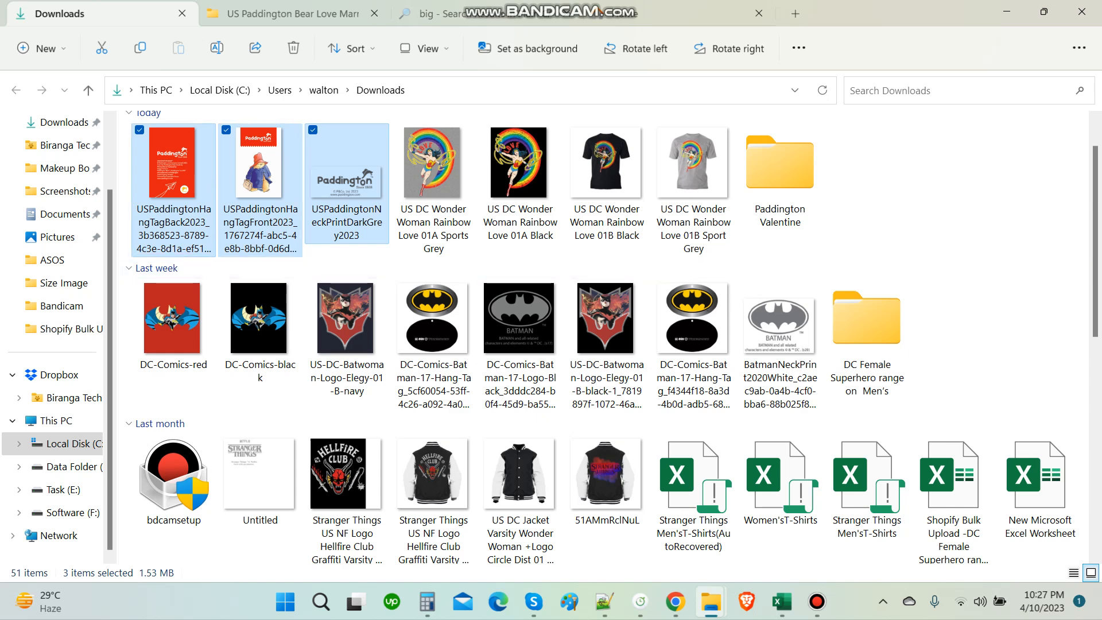
pyautogui.moveTo(184, 166); pyautogui.dragTo(567, 287)
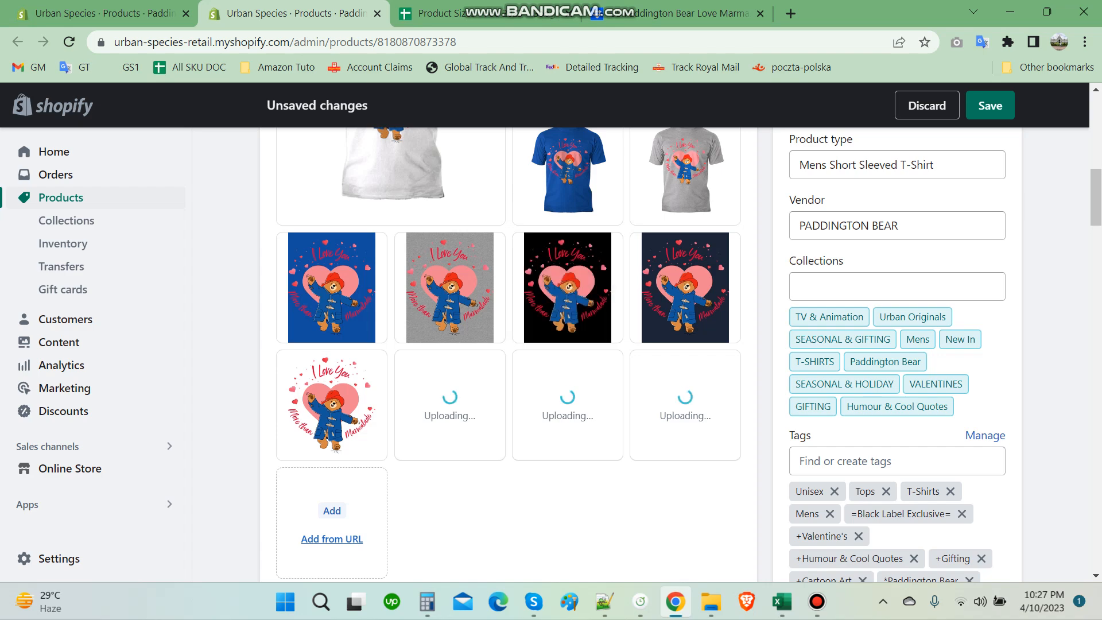
# - Following the colour variant order, move the black T-shirt image to first place in the media and the navy one to second
pyautogui.scroll(4, 685, 367)
pyautogui.scroll(-2, 685, 368)
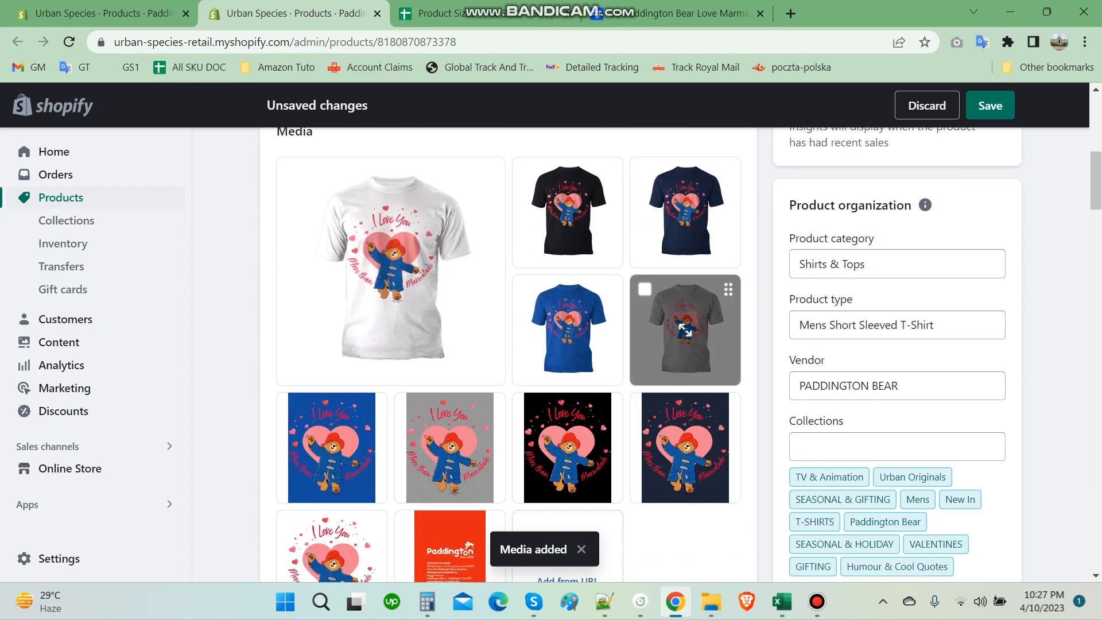
pyautogui.scroll(-8, 567, 330)
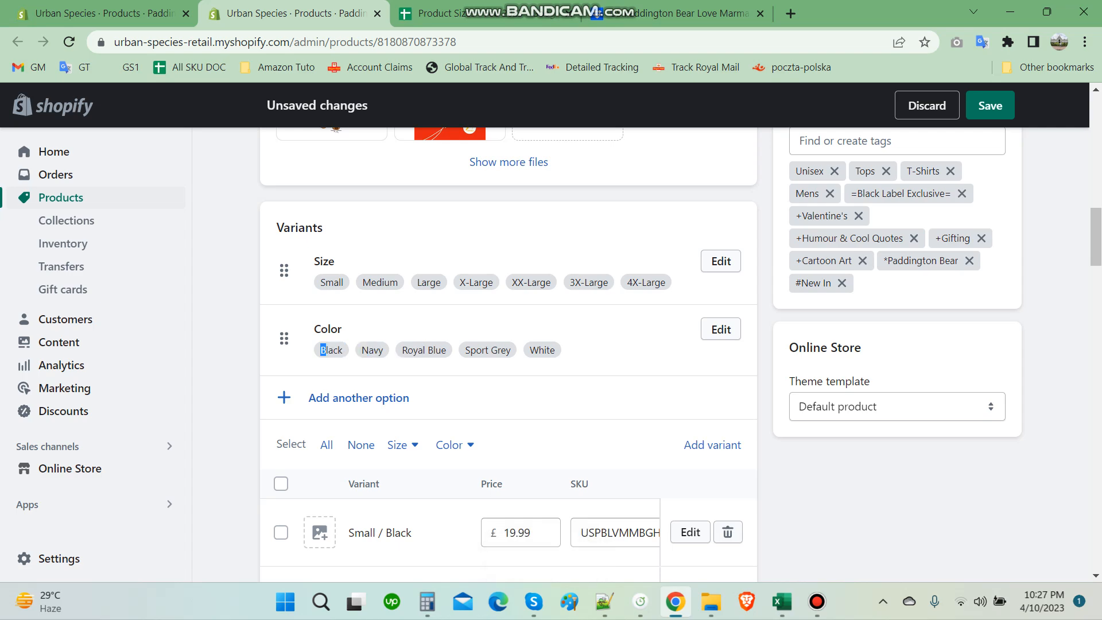
pyautogui.scroll(10, 330, 365)
pyautogui.moveTo(567, 293); pyautogui.dragTo(390, 344)
pyautogui.scroll(-10, 390, 344)
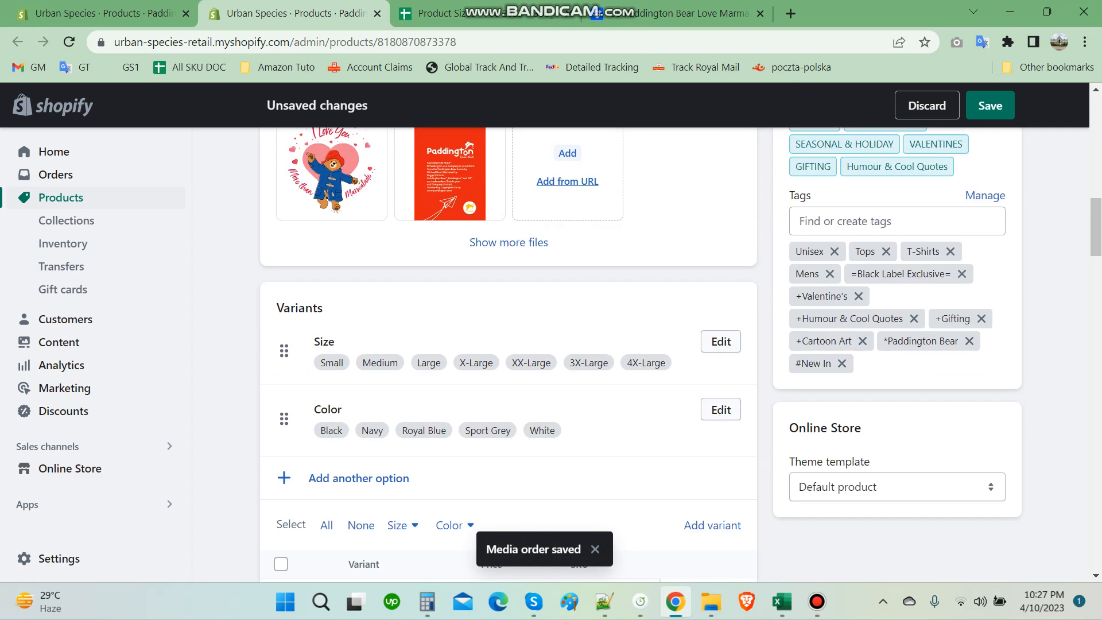
pyautogui.scroll(10, 509, 344)
pyautogui.moveTo(685, 292); pyautogui.dragTo(567, 293)
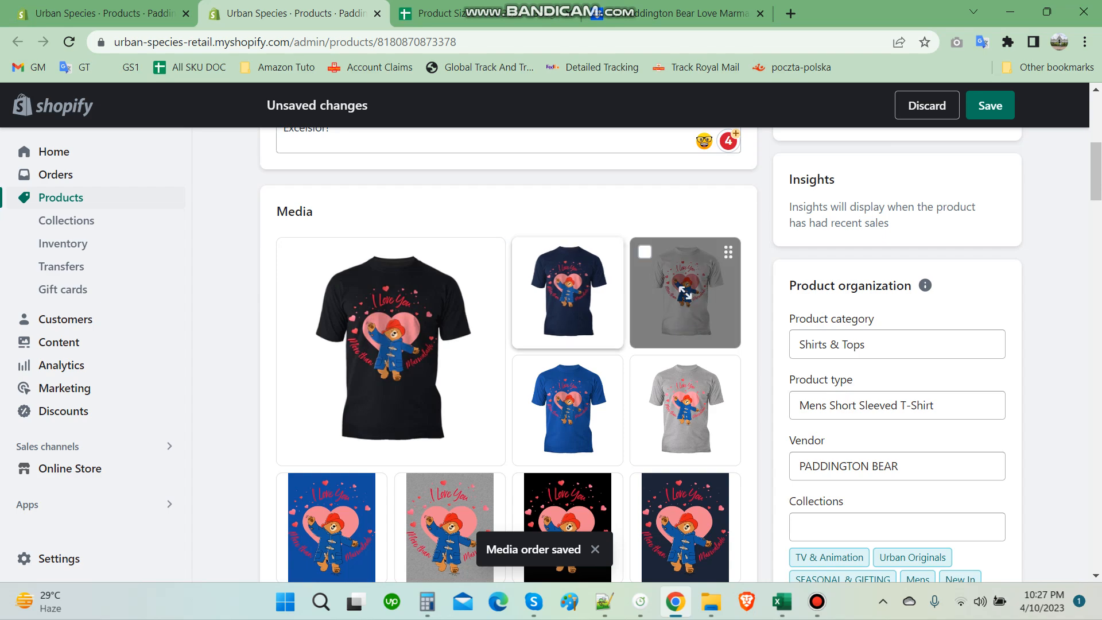
# - Move the royal blue T-shirt image to third place and the grey one to fourth, ahead of white, matching the colour variants
pyautogui.scroll(-10, 685, 293)
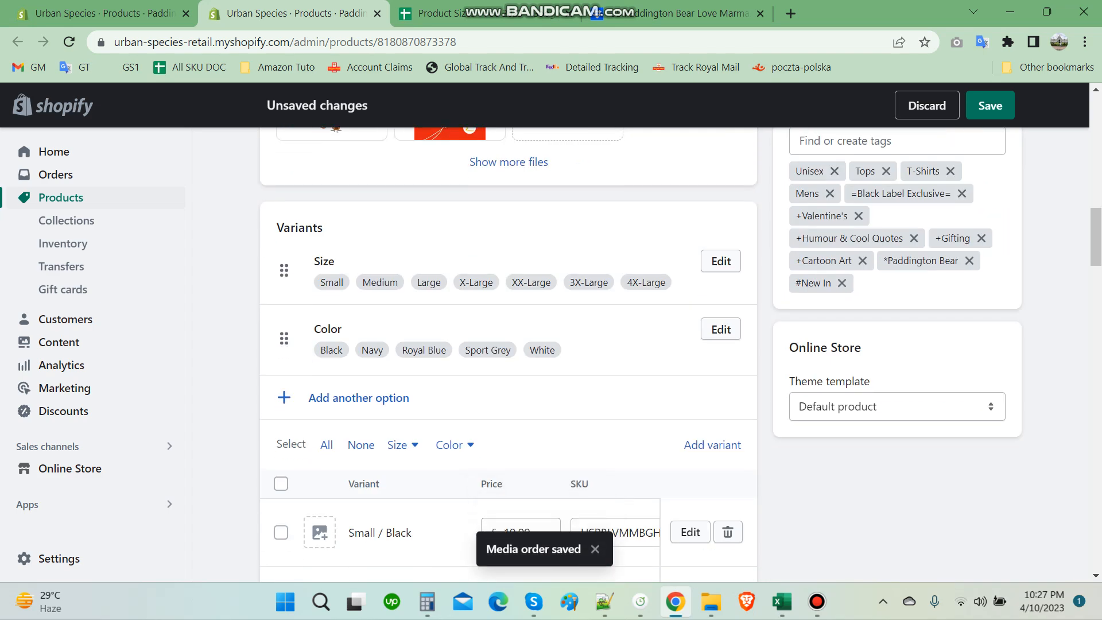
pyautogui.scroll(6, 666, 344)
pyautogui.moveTo(568, 251); pyautogui.dragTo(685, 264)
pyautogui.scroll(-8, 683, 263)
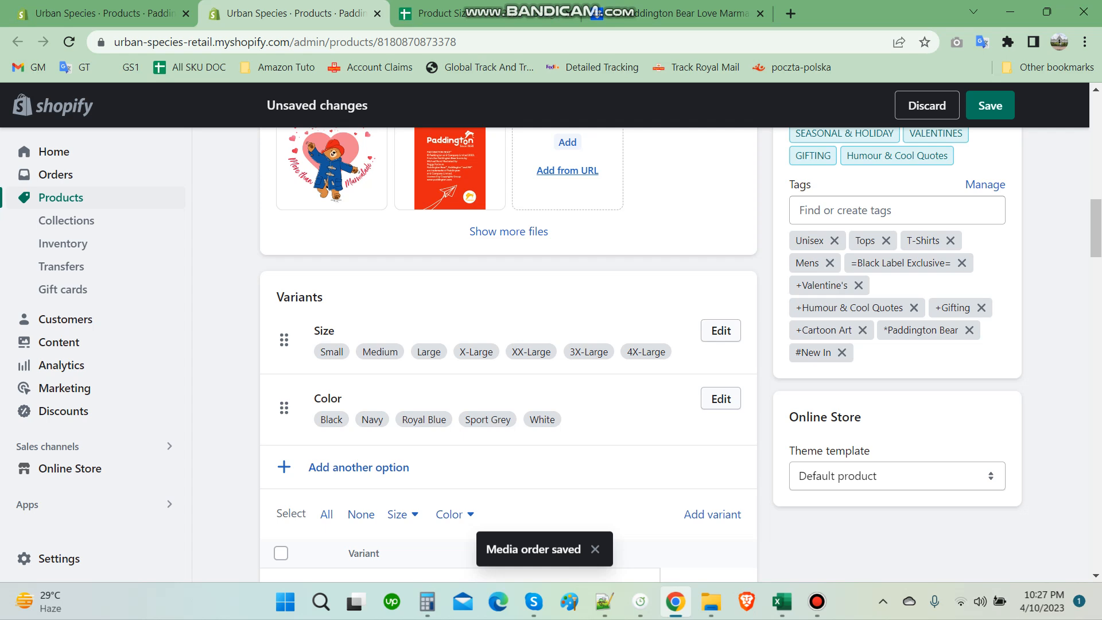
pyautogui.scroll(7, 683, 263)
pyautogui.moveTo(685, 320); pyautogui.dragTo(568, 321)
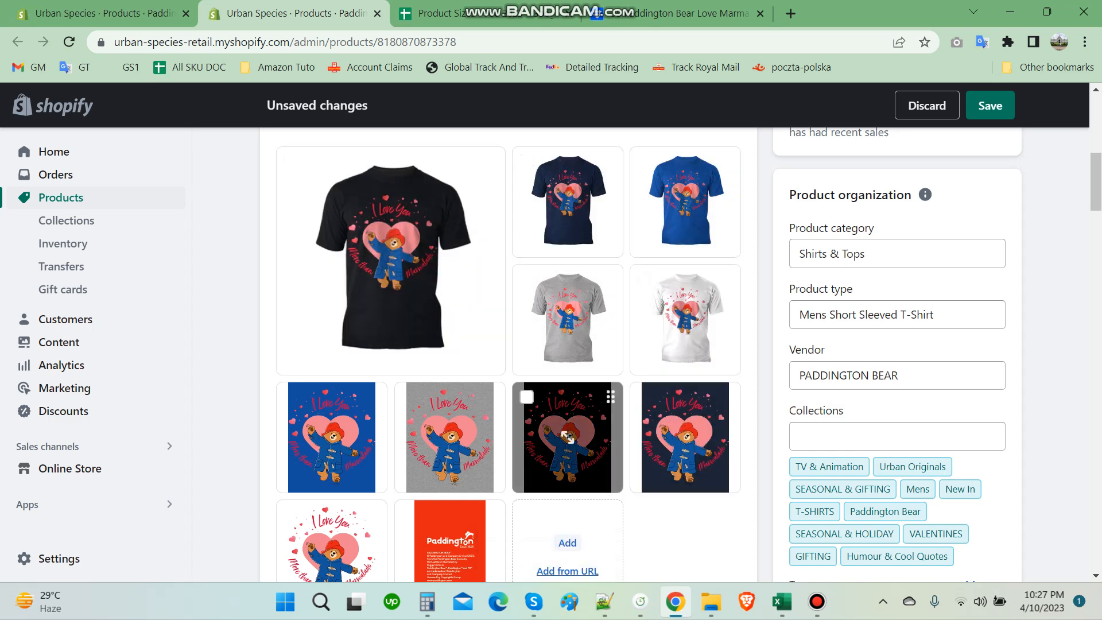
# - Reorder the artwork images in the media as black, navy, royal blue, sport grey and white
pyautogui.moveTo(568, 436); pyautogui.dragTo(332, 438)
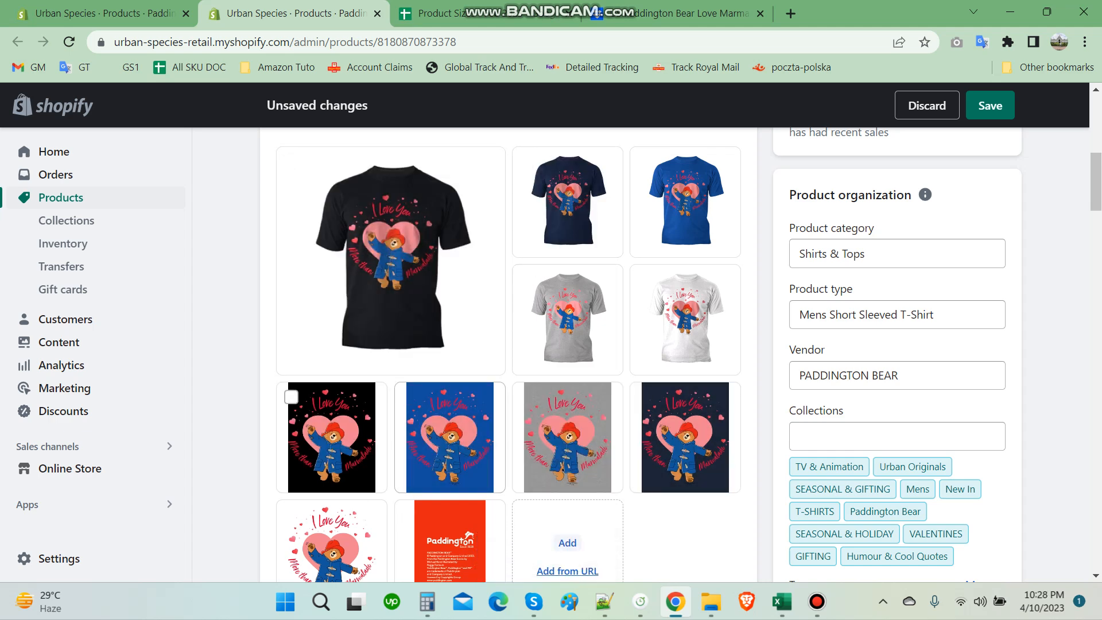
pyautogui.moveTo(683, 436); pyautogui.dragTo(451, 442)
pyautogui.scroll(-2, 568, 438)
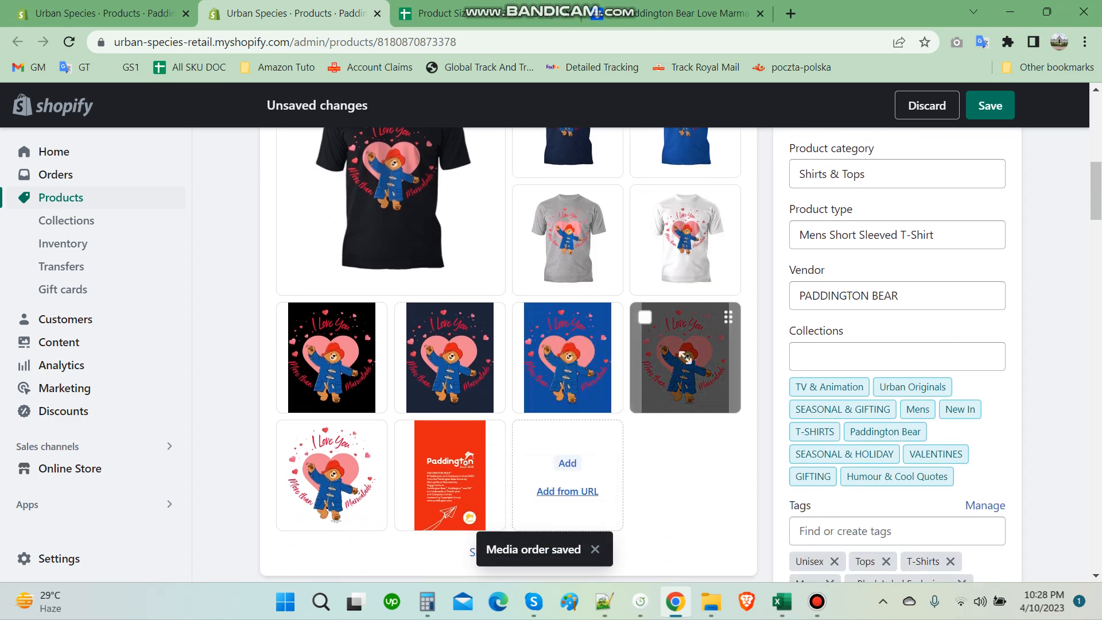
# - Show the remaining media files and arrange the last three as neck print, hang tag front and hang tag back
pyautogui.scroll(-2, 331, 395)
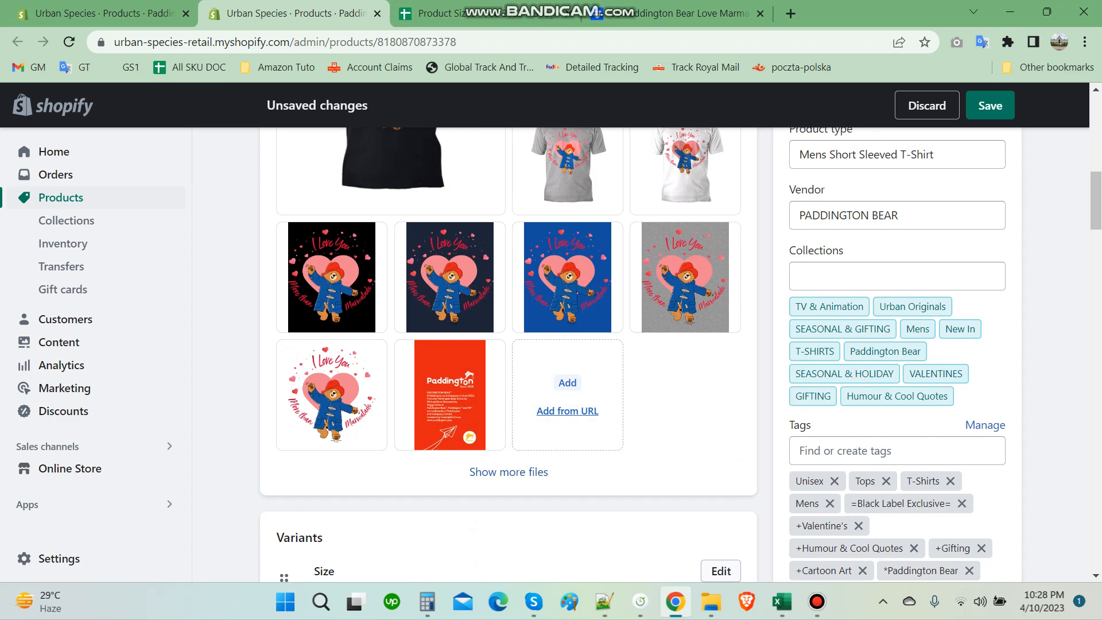
pyautogui.click(508, 472)
pyautogui.scroll(-2, 508, 354)
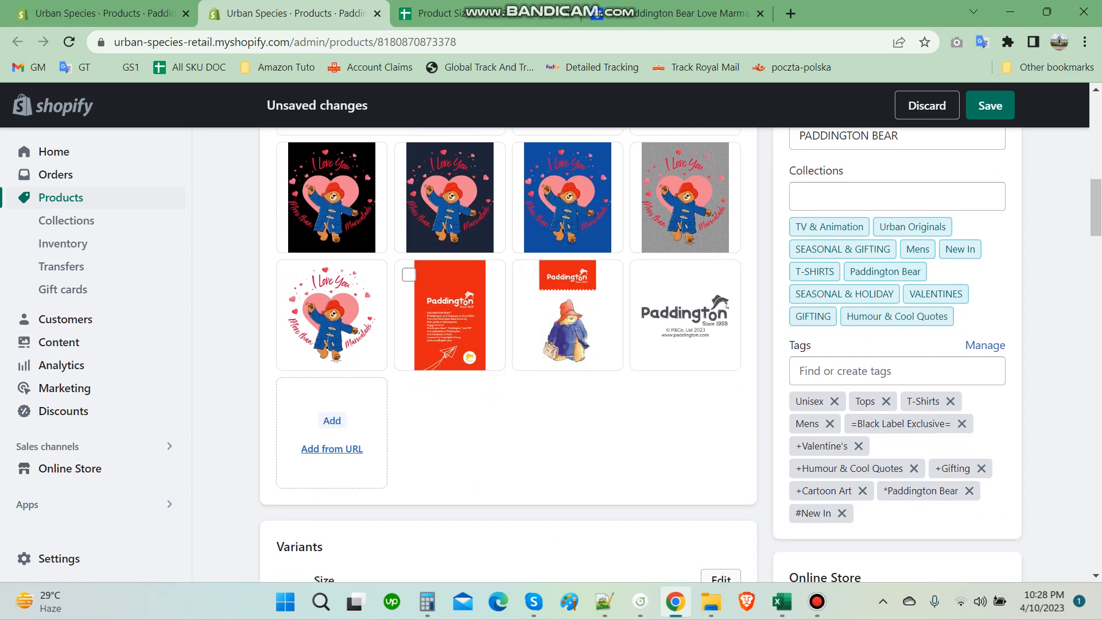
pyautogui.moveTo(683, 315); pyautogui.dragTo(558, 337)
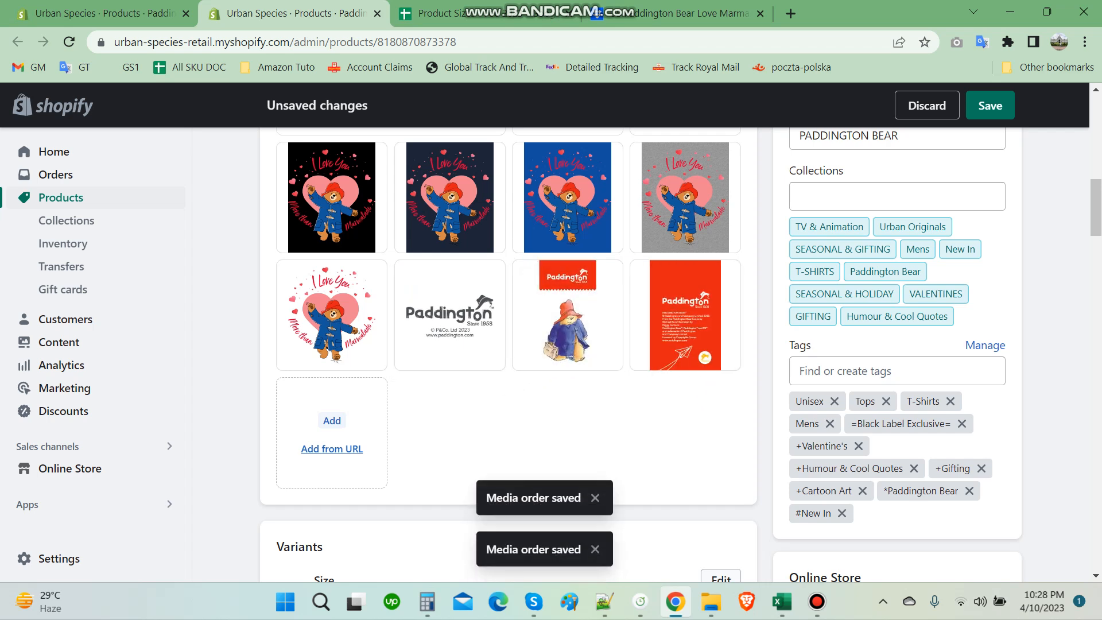
# - Review the arranged media against the colour variants and examine the variant list's image slots
pyautogui.scroll(-5, 508, 344)
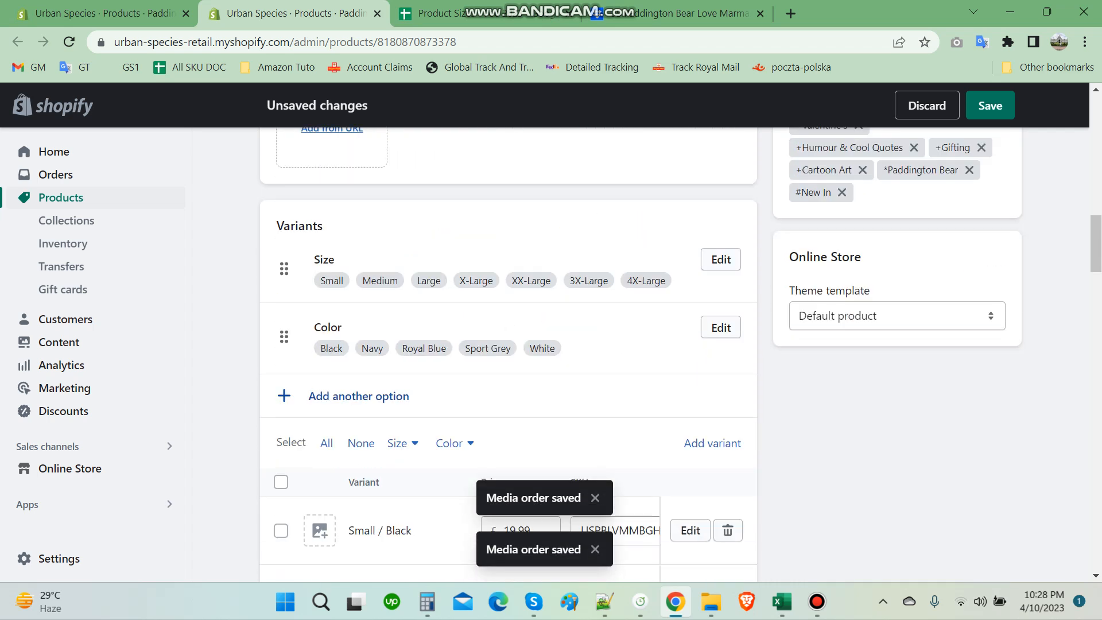
pyautogui.scroll(10, 567, 345)
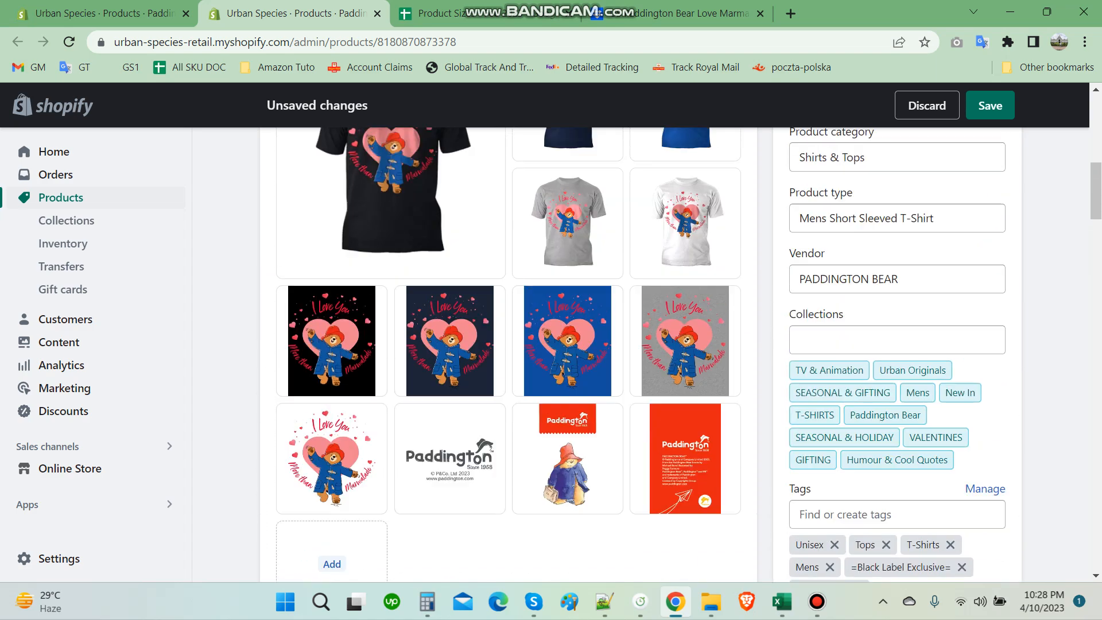
pyautogui.scroll(-3, 567, 345)
pyautogui.scroll(-5, 567, 344)
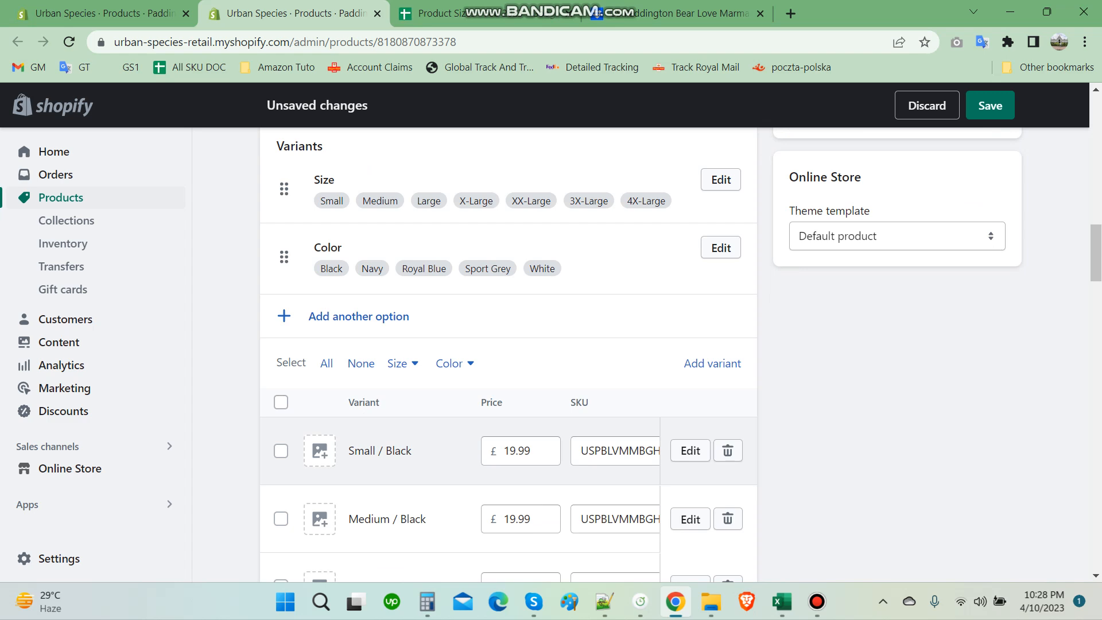
pyautogui.scroll(7, 450, 451)
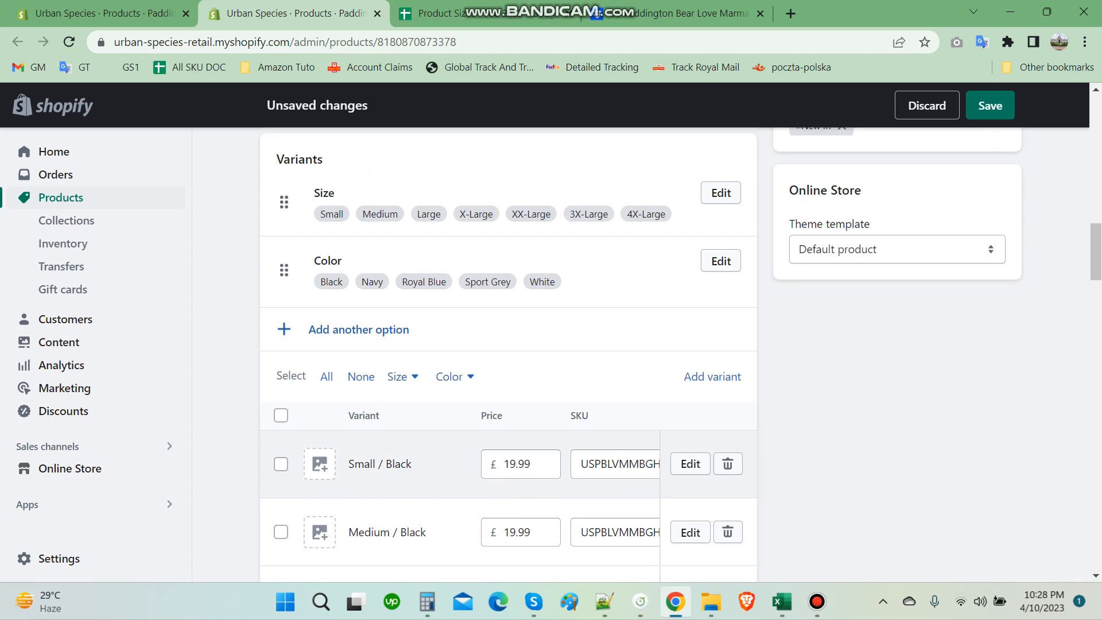
pyautogui.scroll(-5, 436, 264)
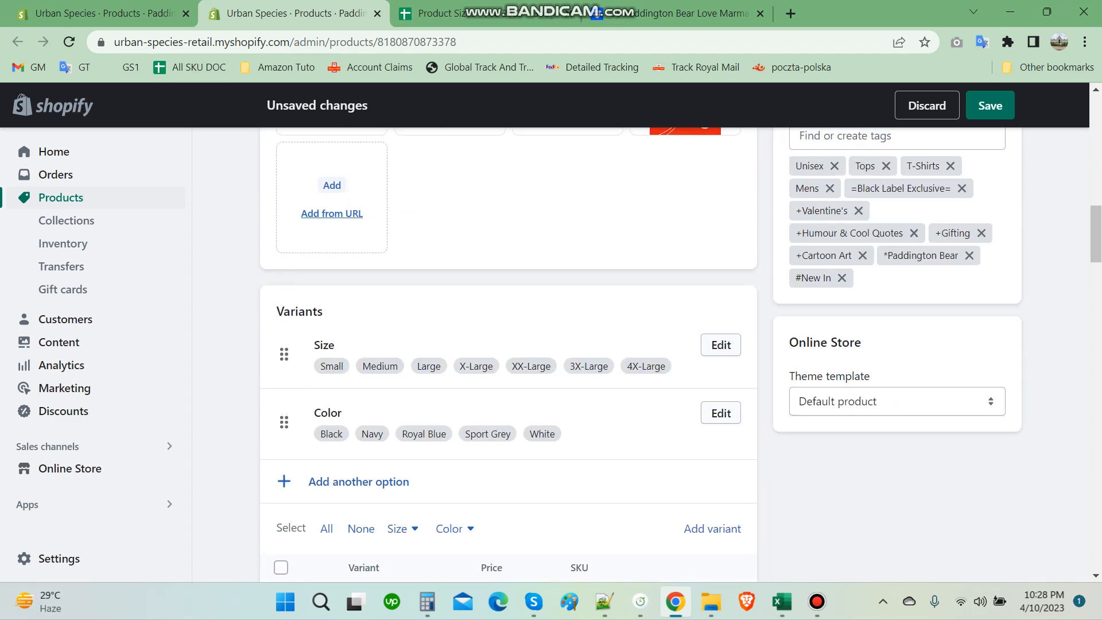
pyautogui.scroll(5, 390, 258)
pyautogui.scroll(-10, 391, 259)
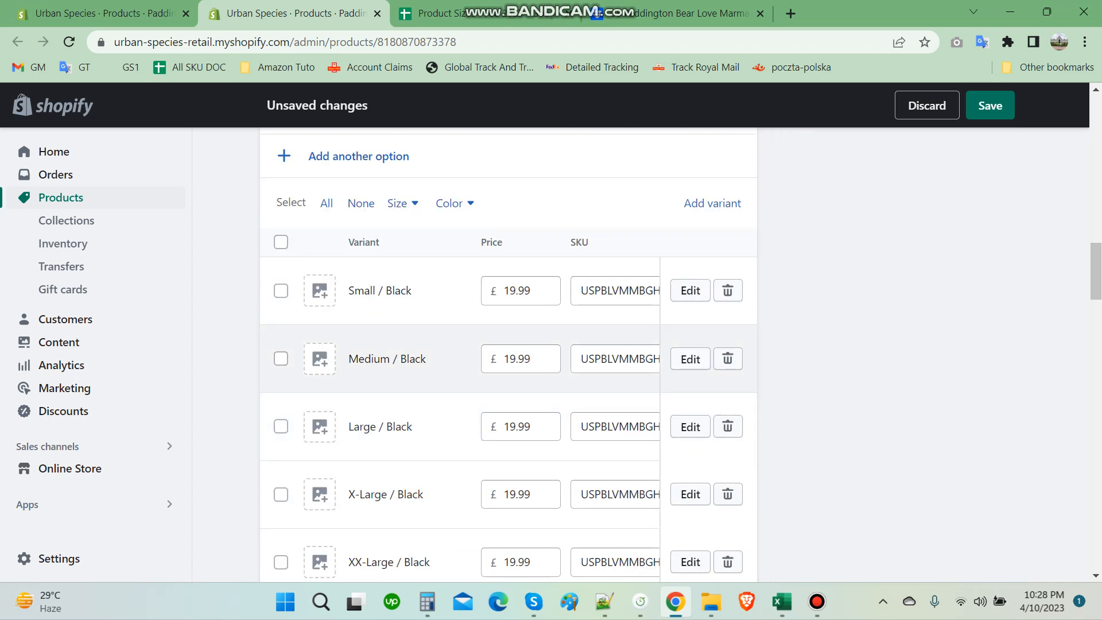
# - Assign the black T-shirt image to the Small, Medium and Large Black variants
pyautogui.click(319, 290)
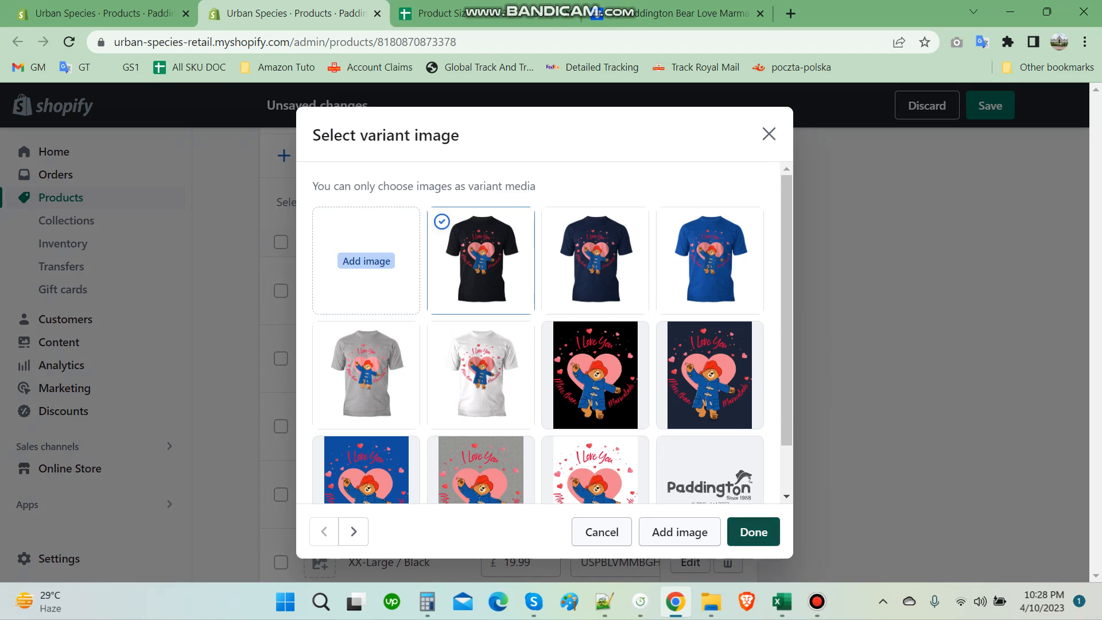
pyautogui.click(754, 533)
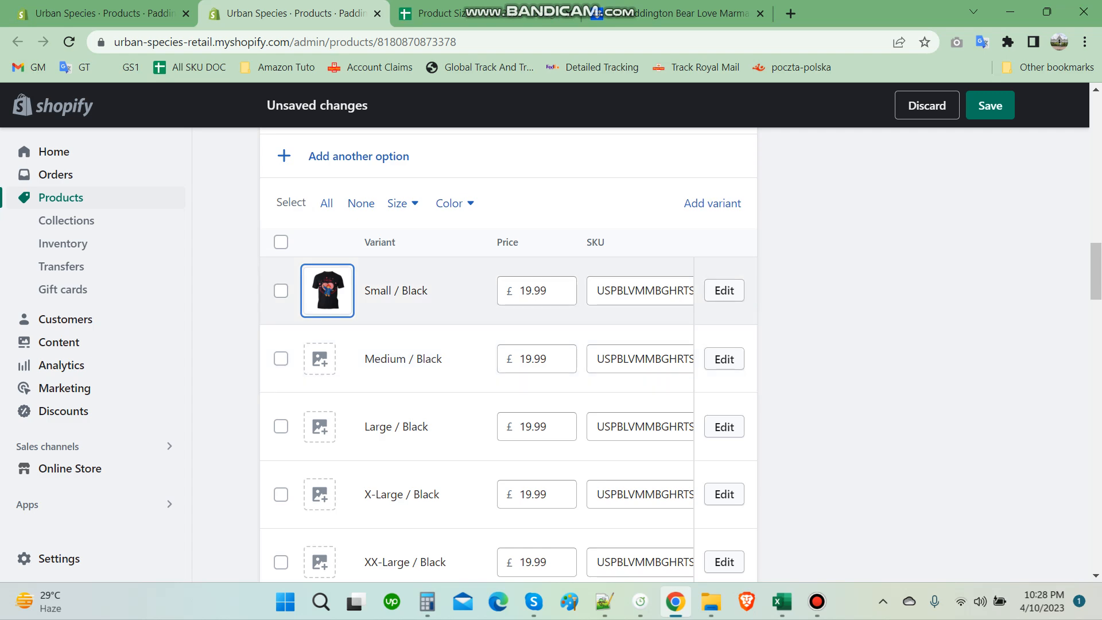
pyautogui.click(320, 358)
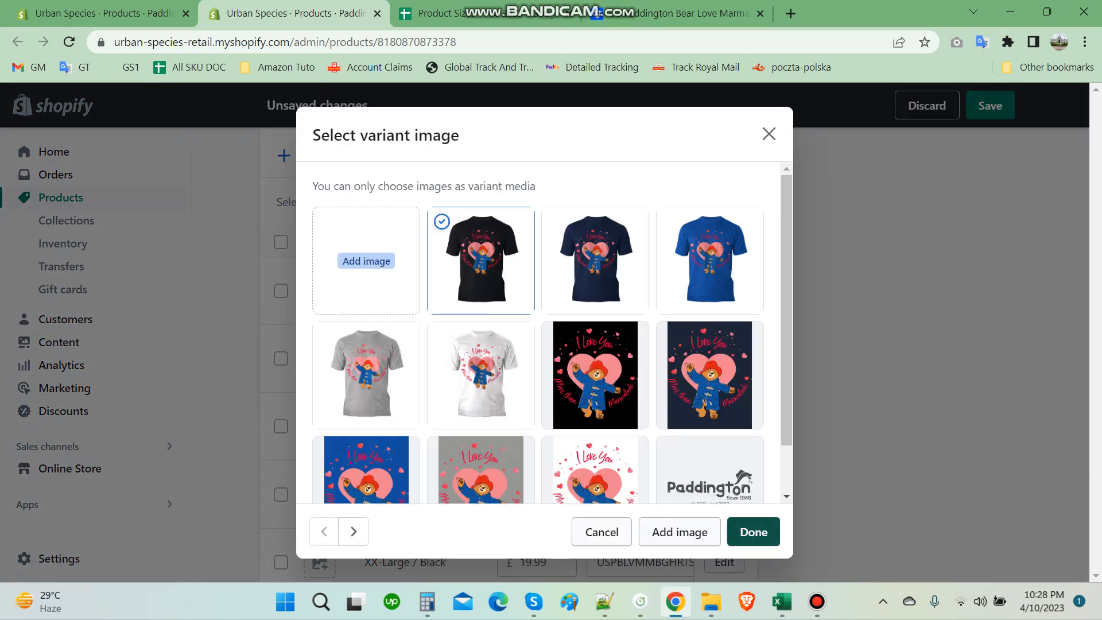
pyautogui.click(754, 532)
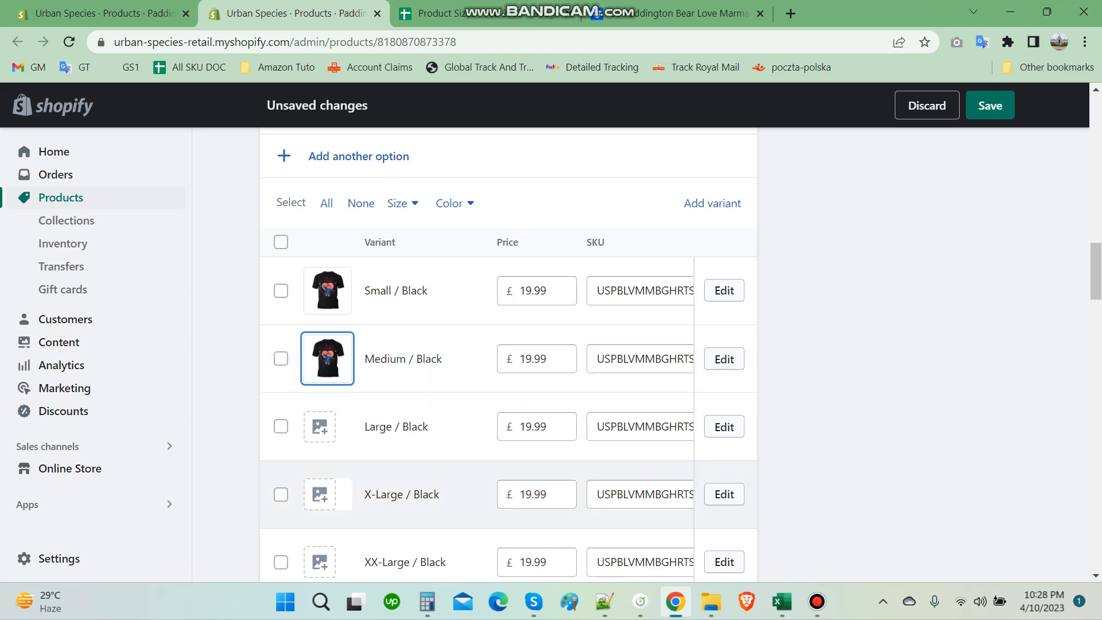
pyautogui.scroll(-3, 509, 402)
pyautogui.scroll(1, 373, 404)
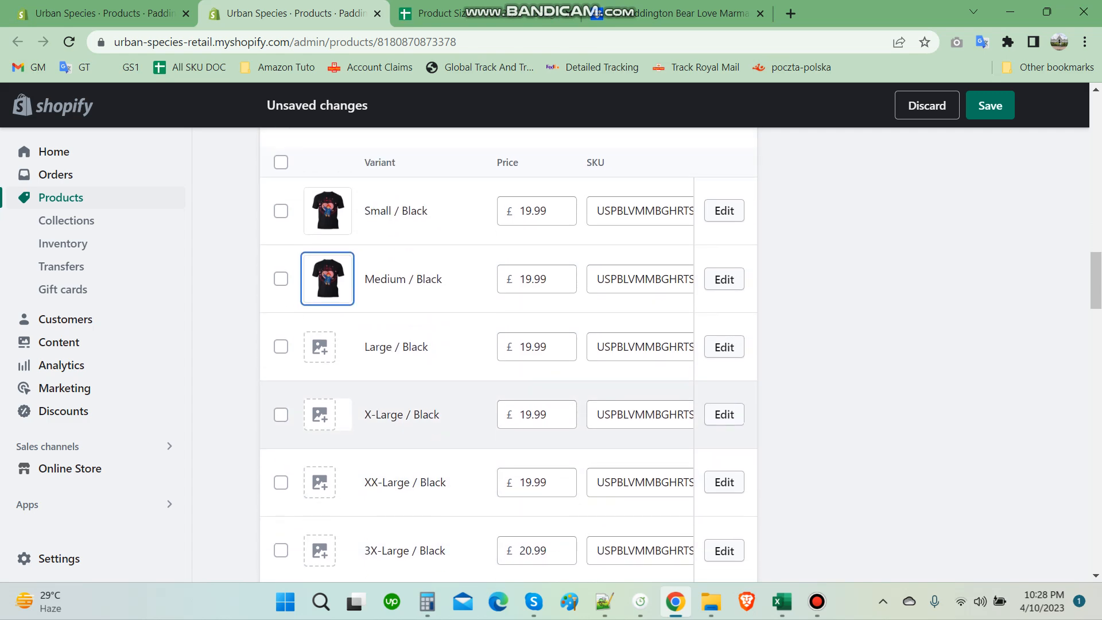
pyautogui.click(320, 347)
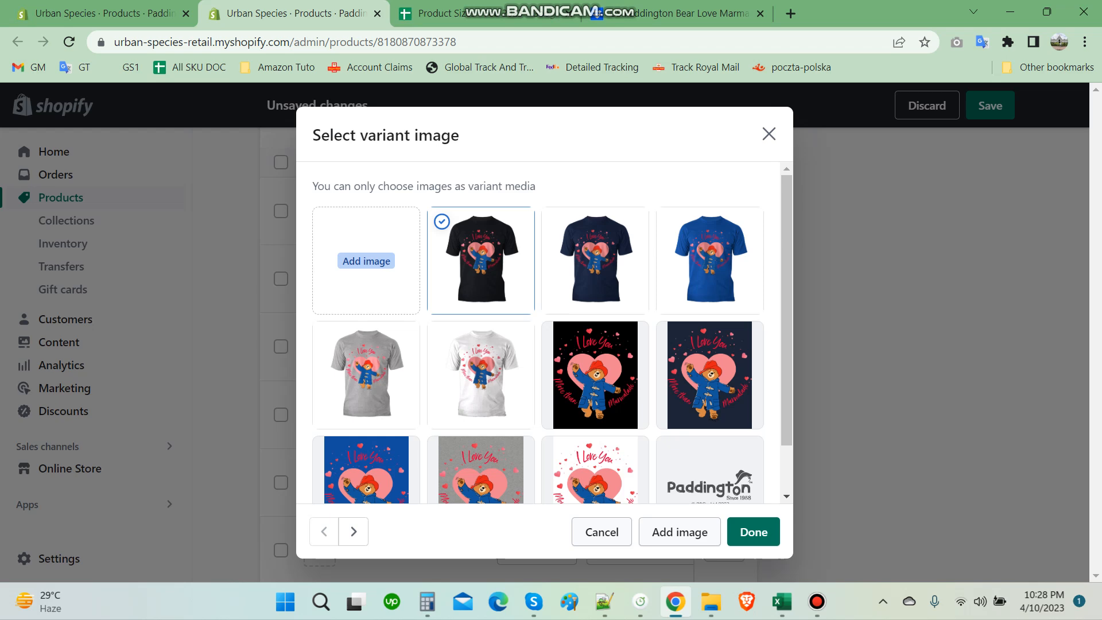
pyautogui.click(754, 532)
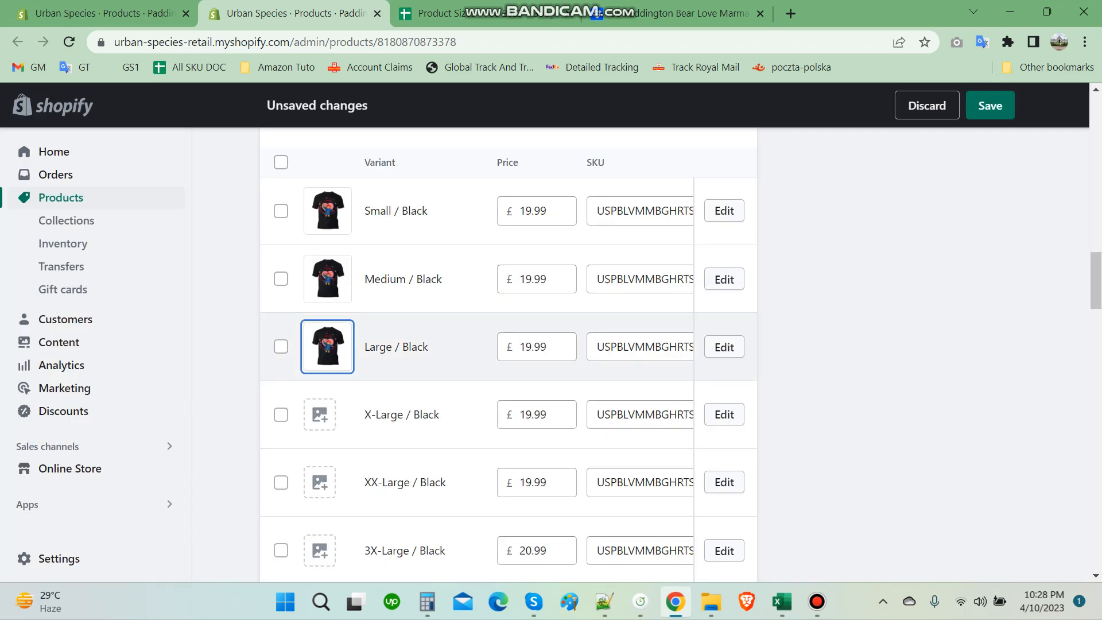
# - Assign the black T-shirt image to the X-Large, XX-Large, 3X-Large and 4X-Large Black variants
pyautogui.scroll(-1, 345, 347)
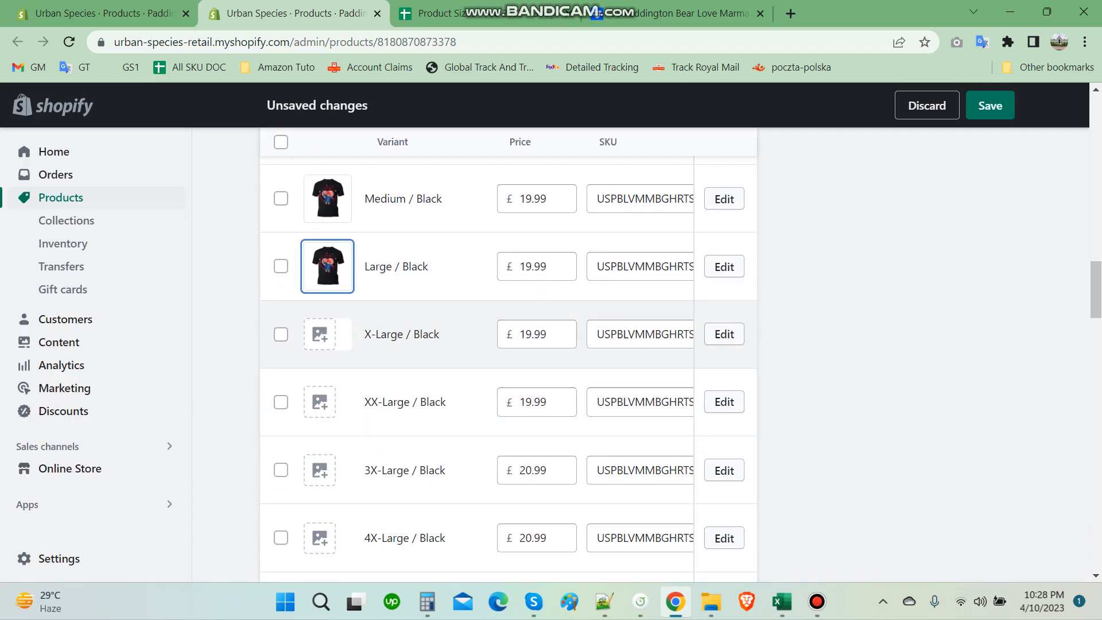
pyautogui.click(320, 334)
pyautogui.click(753, 532)
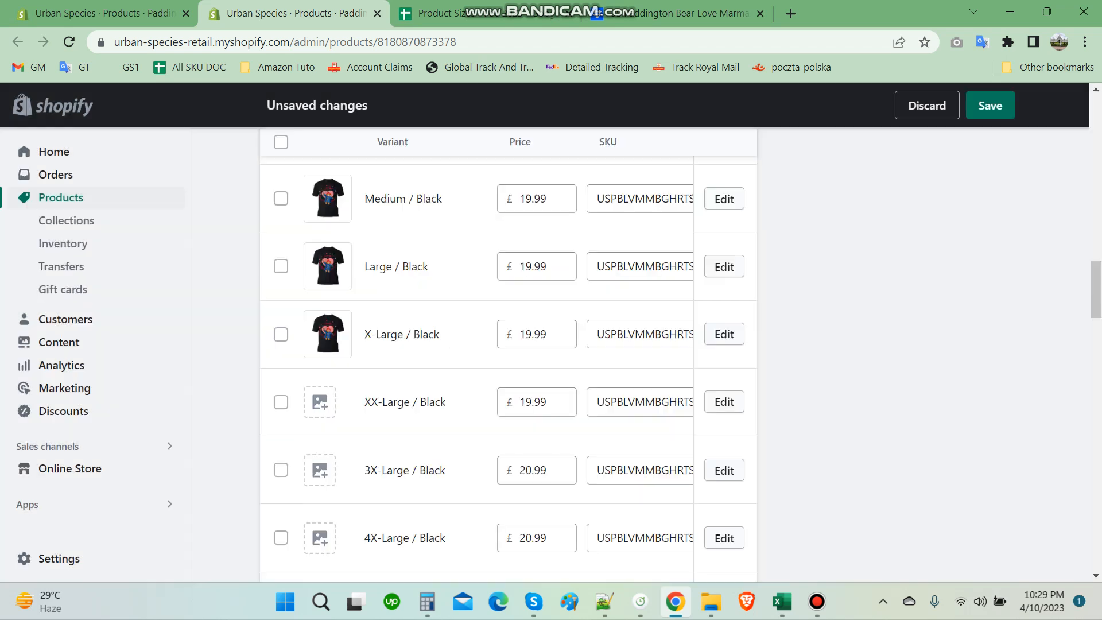
pyautogui.click(317, 399)
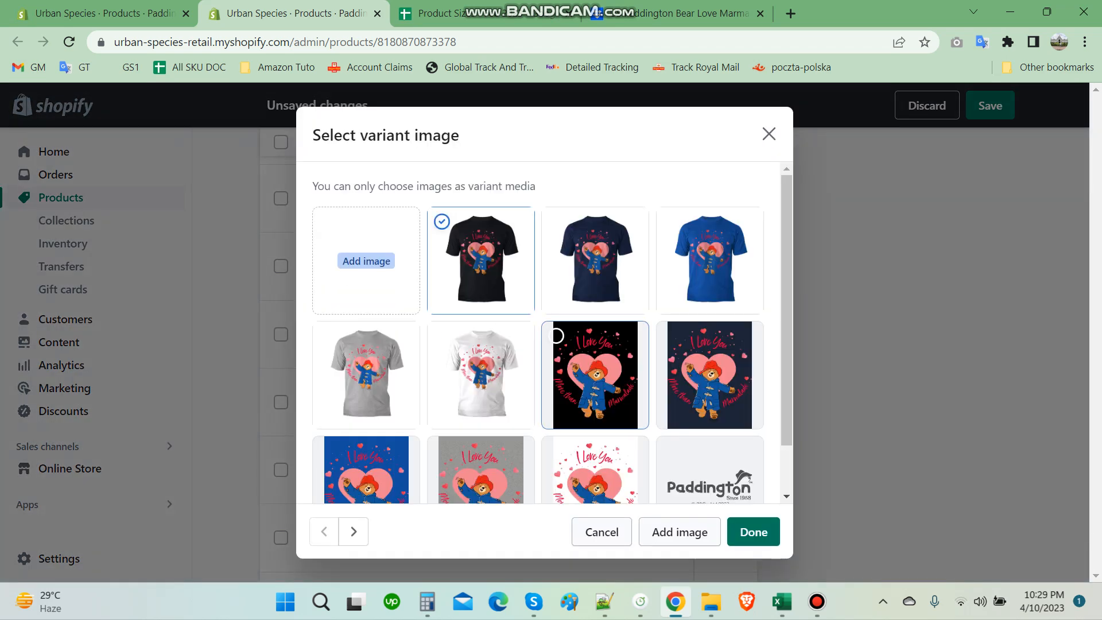
pyautogui.click(753, 532)
pyautogui.scroll(-3, 508, 356)
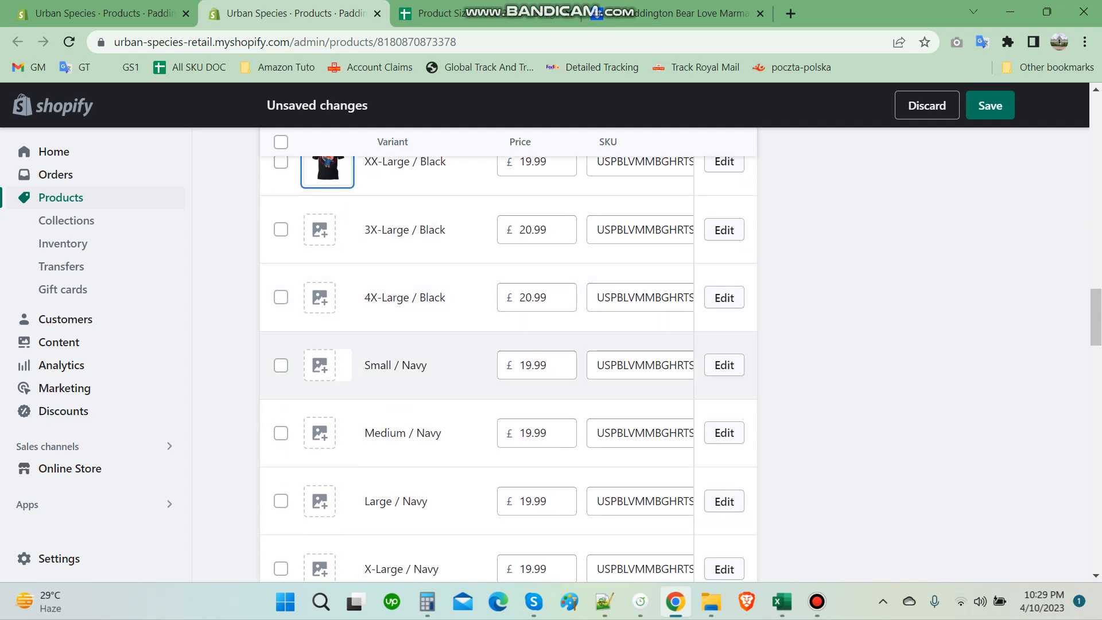
pyautogui.click(320, 229)
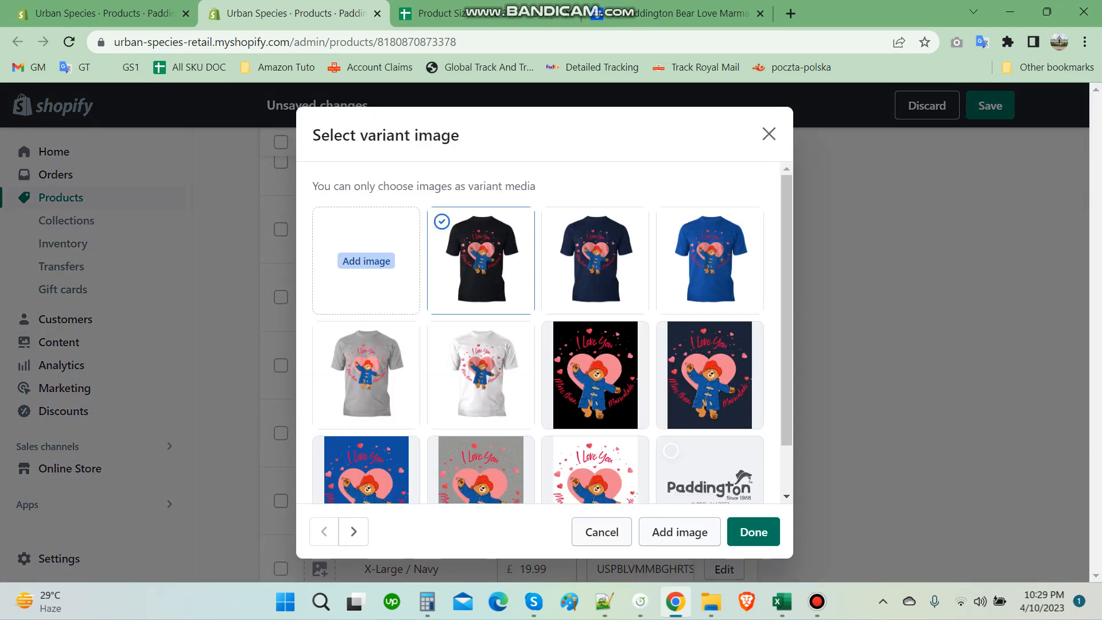
pyautogui.click(753, 532)
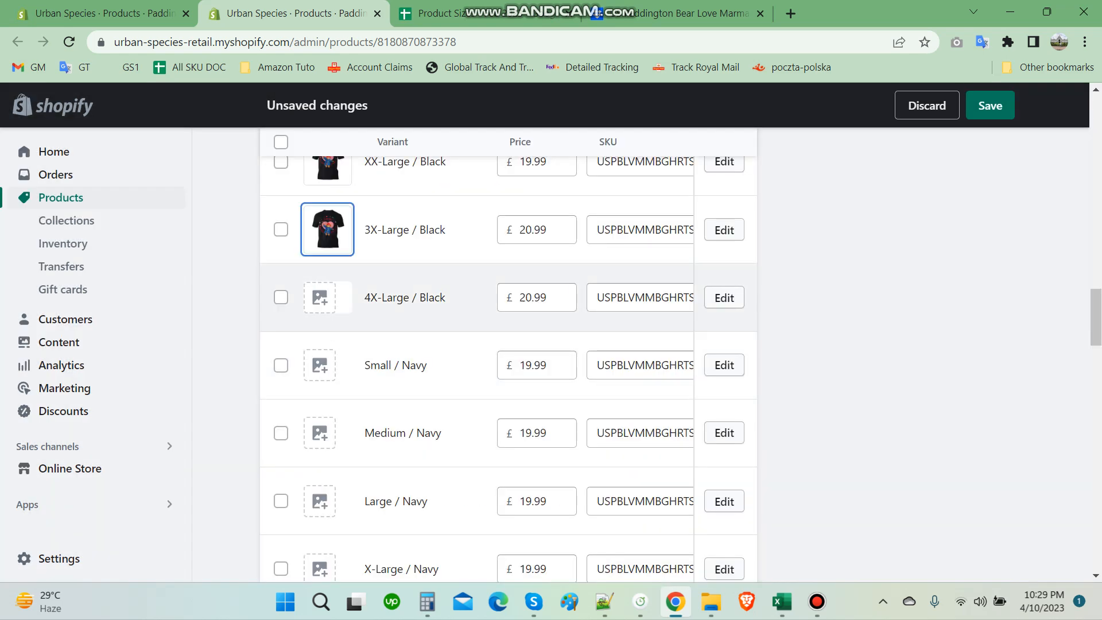
pyautogui.click(320, 298)
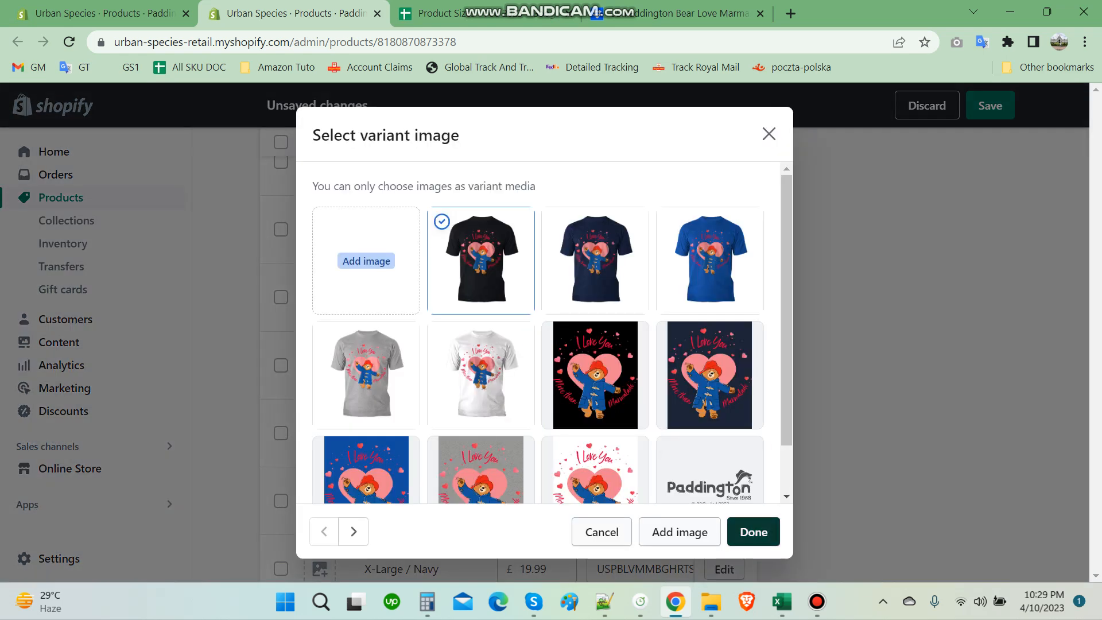
pyautogui.click(753, 532)
# - Check the images on all Black variants and look over the Navy variants' image slots
pyautogui.scroll(7, 753, 402)
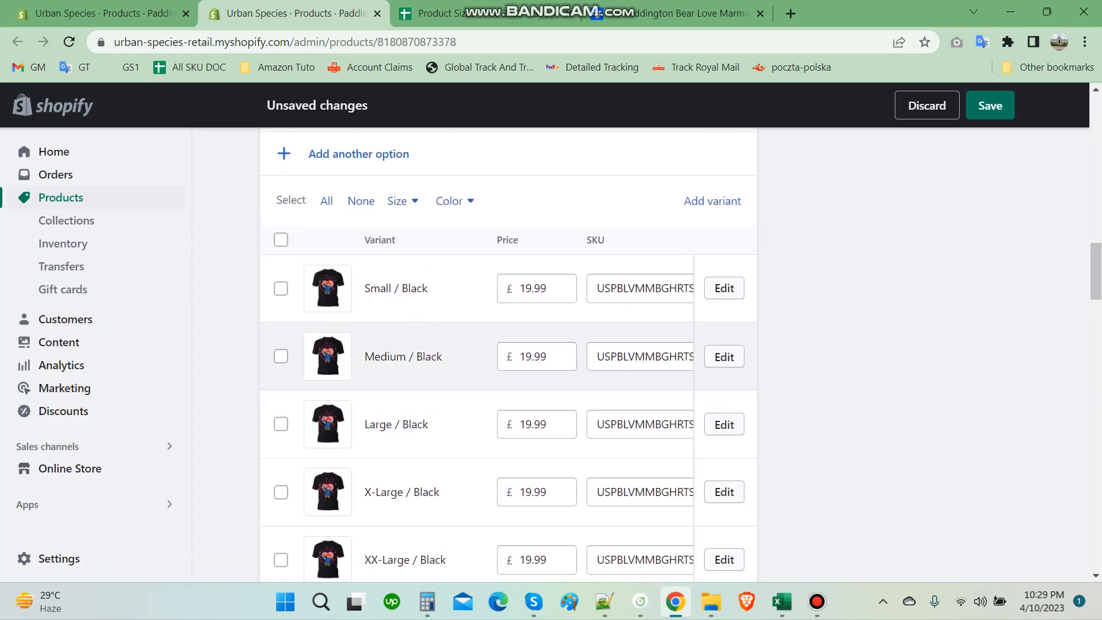
pyautogui.scroll(-3, 509, 401)
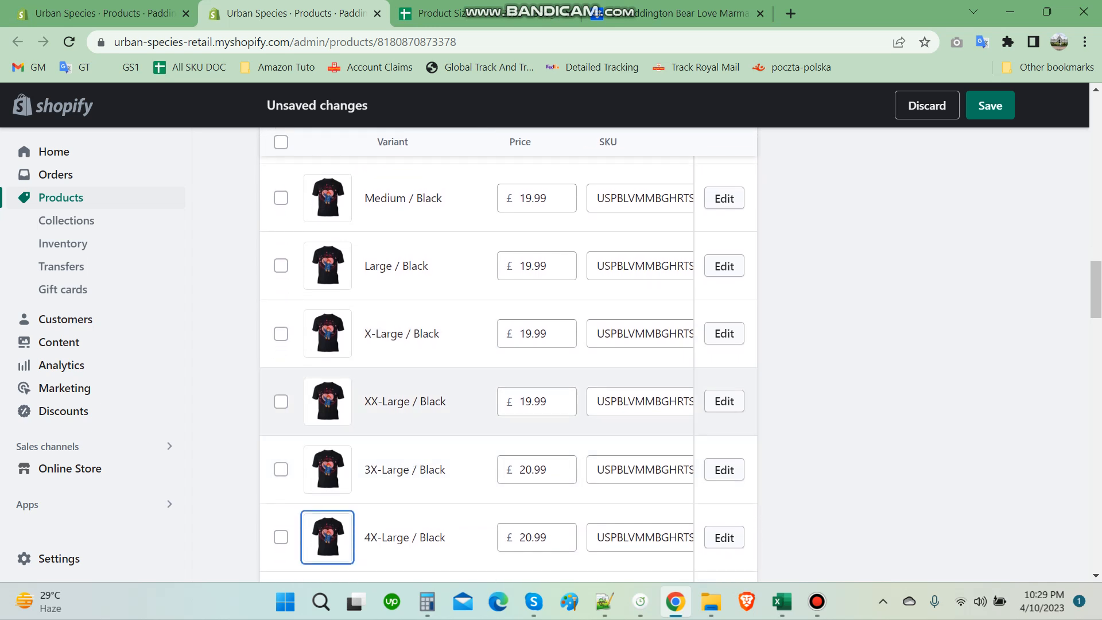
pyautogui.scroll(-3, 508, 402)
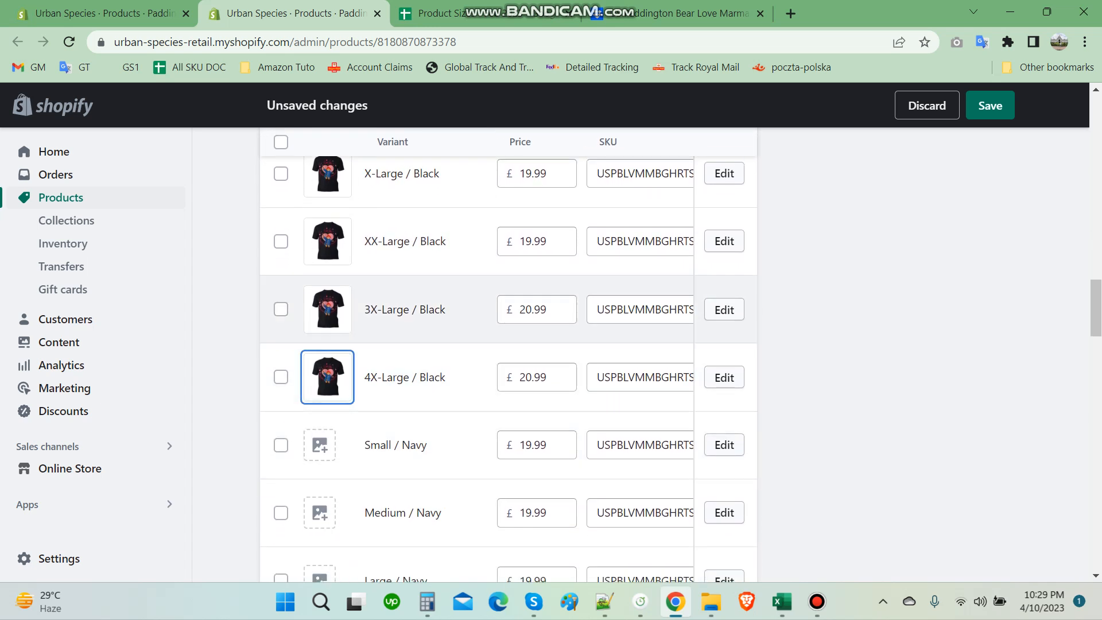
pyautogui.scroll(-3, 509, 293)
pyautogui.scroll(-2, 508, 293)
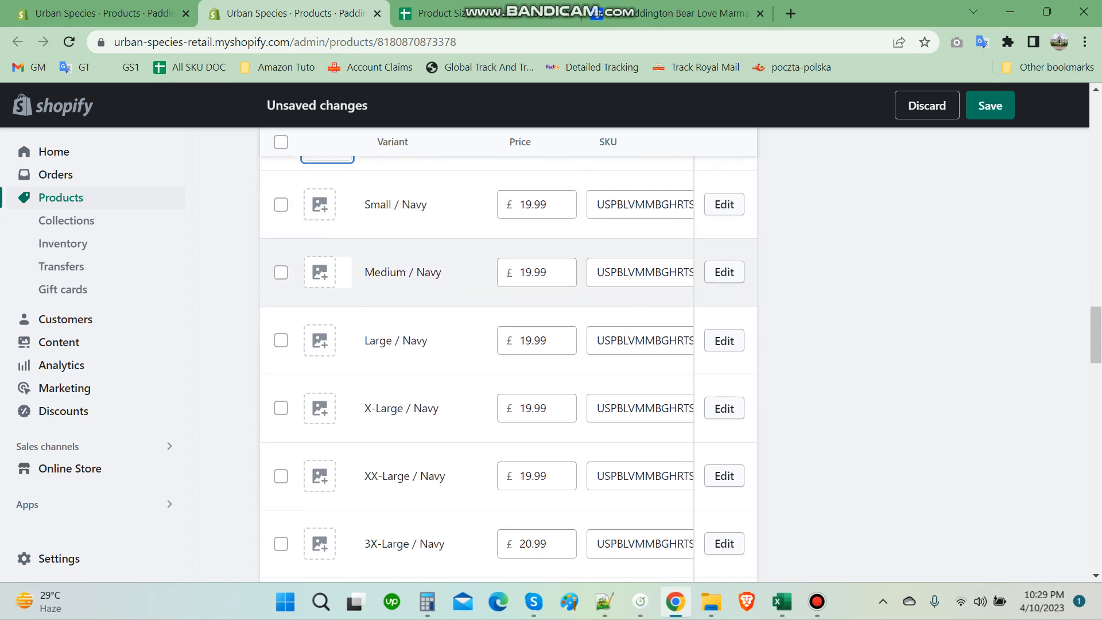
pyautogui.scroll(-3, 509, 293)
pyautogui.scroll(6, 509, 293)
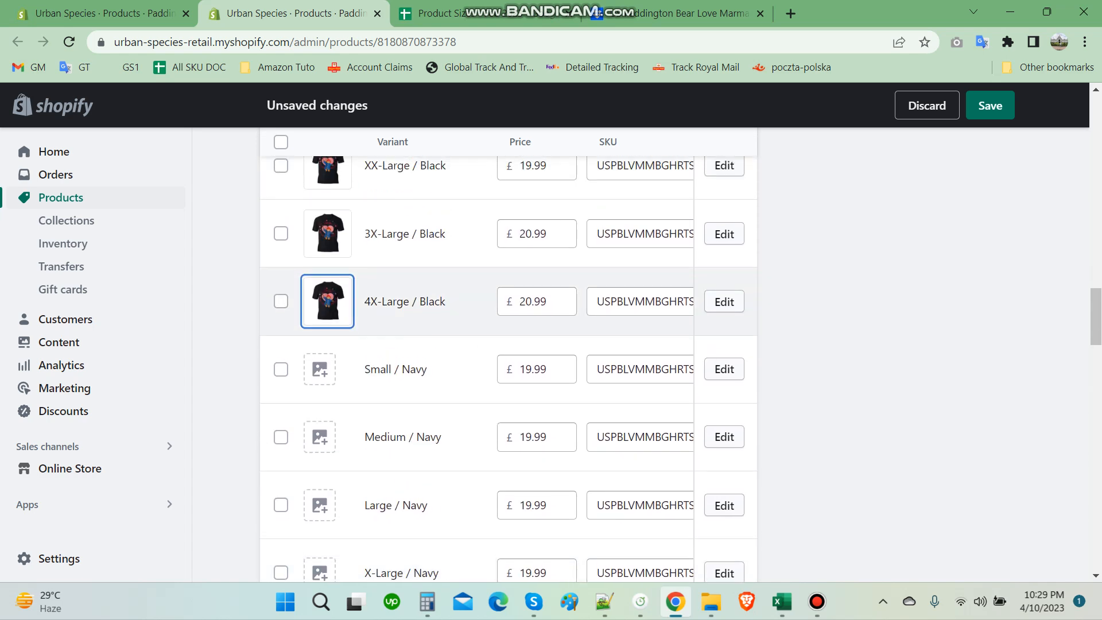
# - Assign the navy T-shirt image to the Small, Medium and Large Navy variants
pyautogui.scroll(-2, 509, 293)
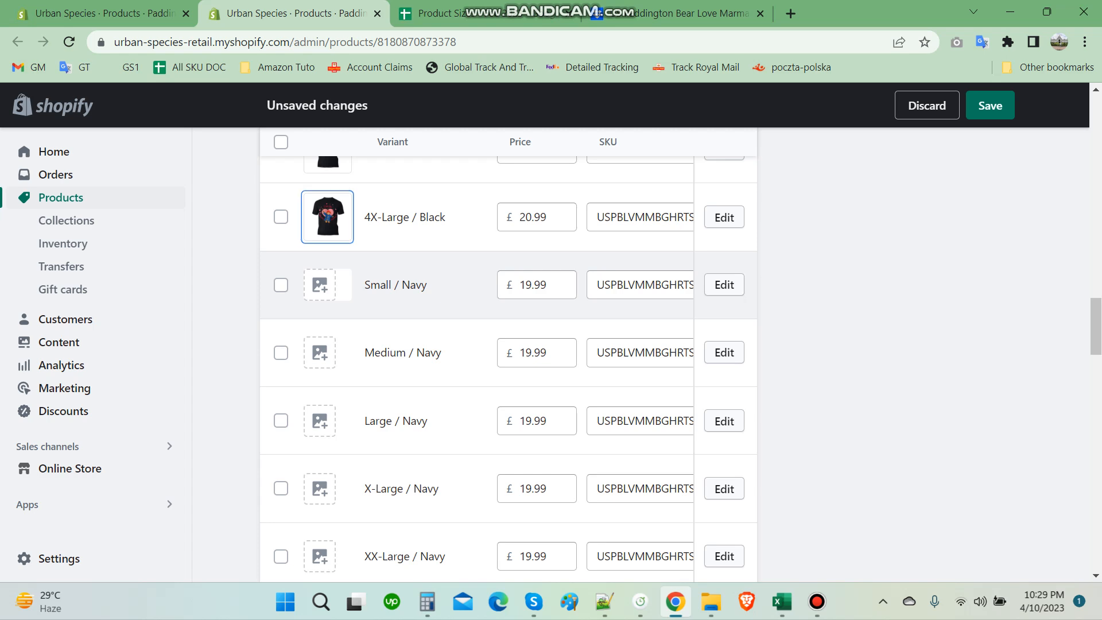
pyautogui.click(320, 284)
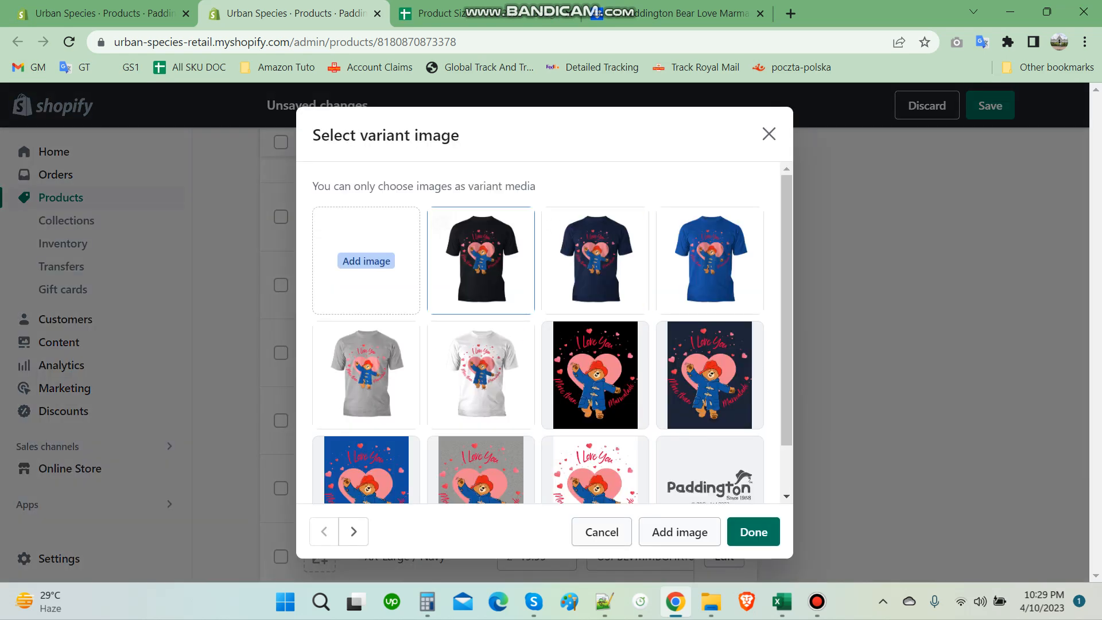
pyautogui.click(753, 532)
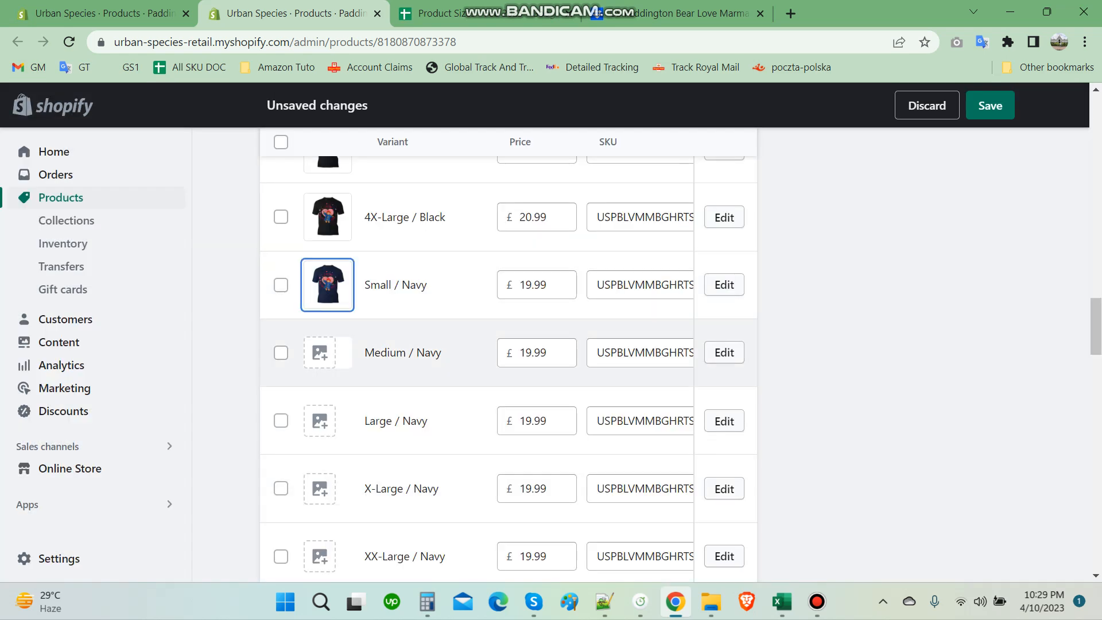
pyautogui.click(320, 352)
pyautogui.click(753, 532)
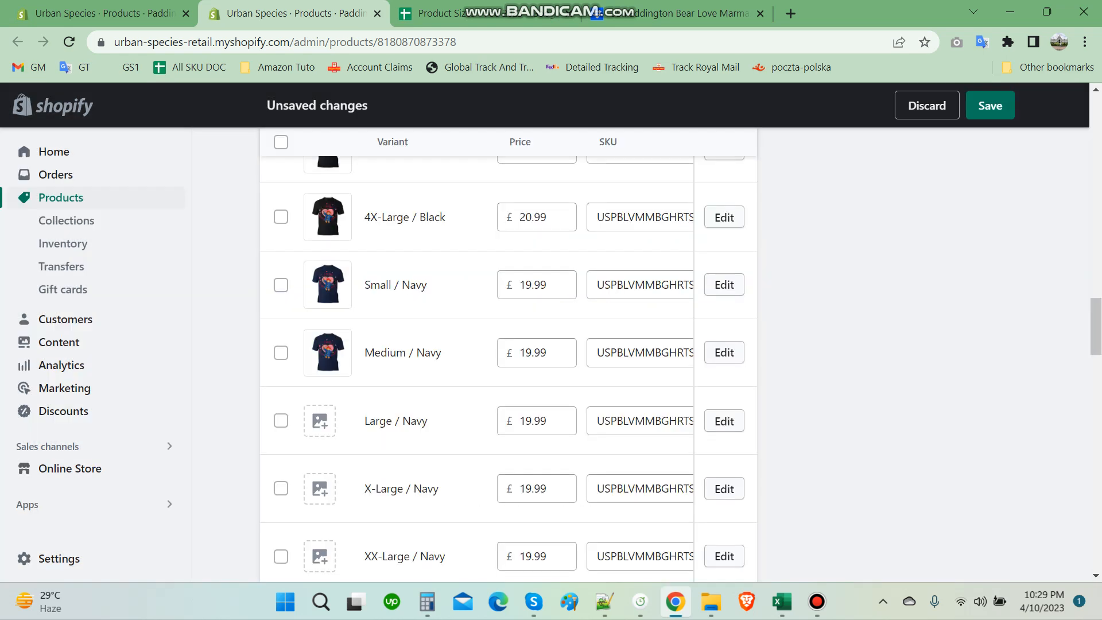
pyautogui.scroll(-2, 508, 365)
pyautogui.click(319, 340)
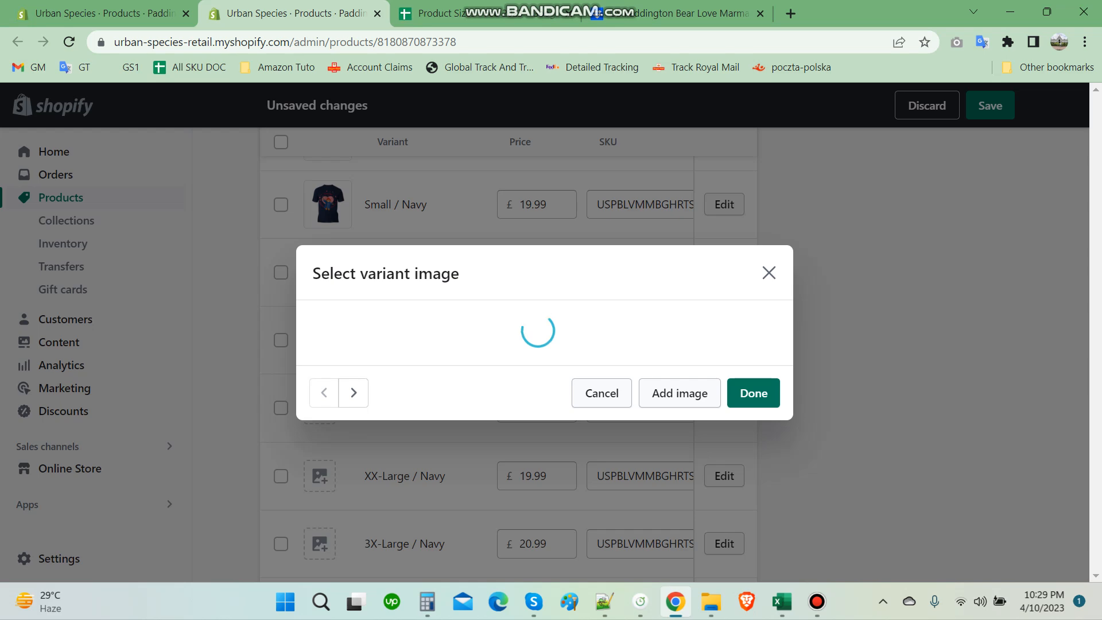
pyautogui.click(754, 532)
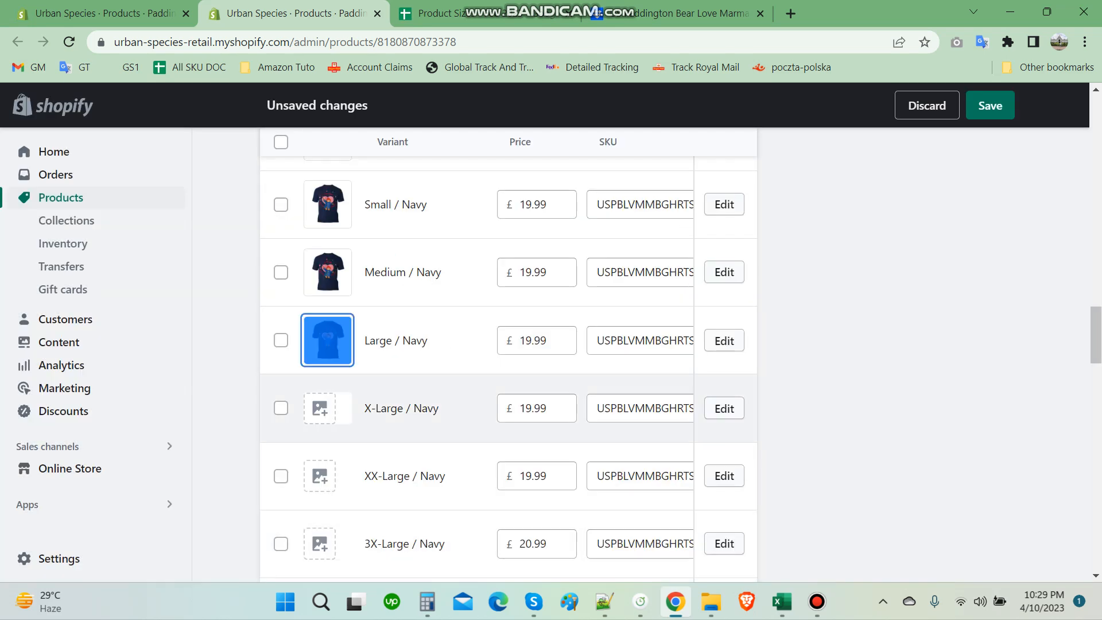
# - Assign the navy T-shirt image to the X-Large, XX-Large, 3X-Large and 4X-Large Navy variants
pyautogui.click(327, 339)
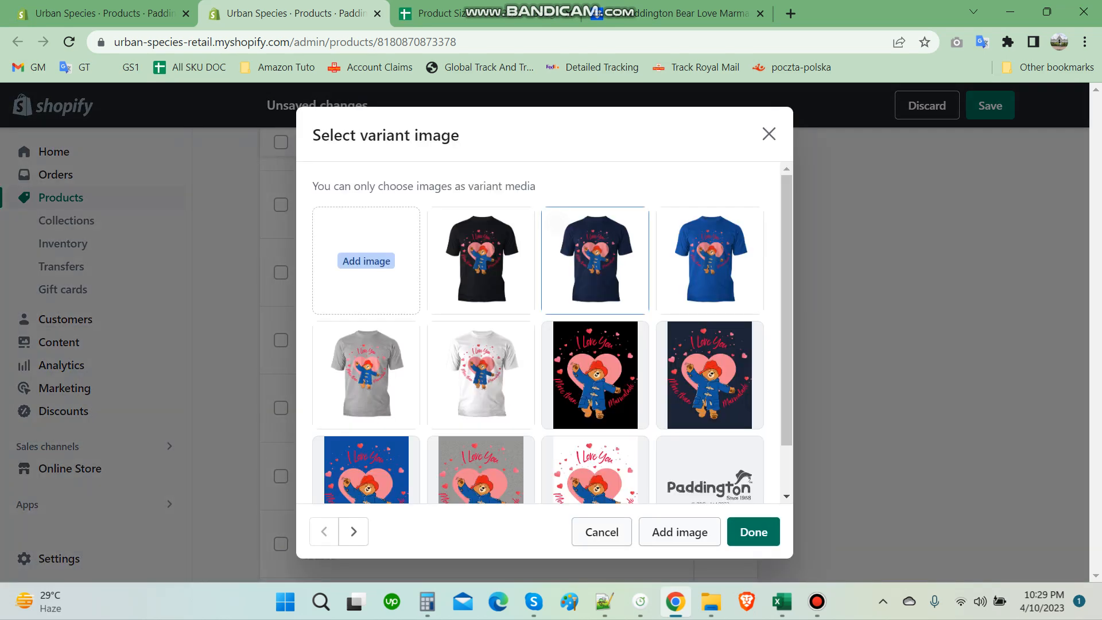
pyautogui.click(753, 531)
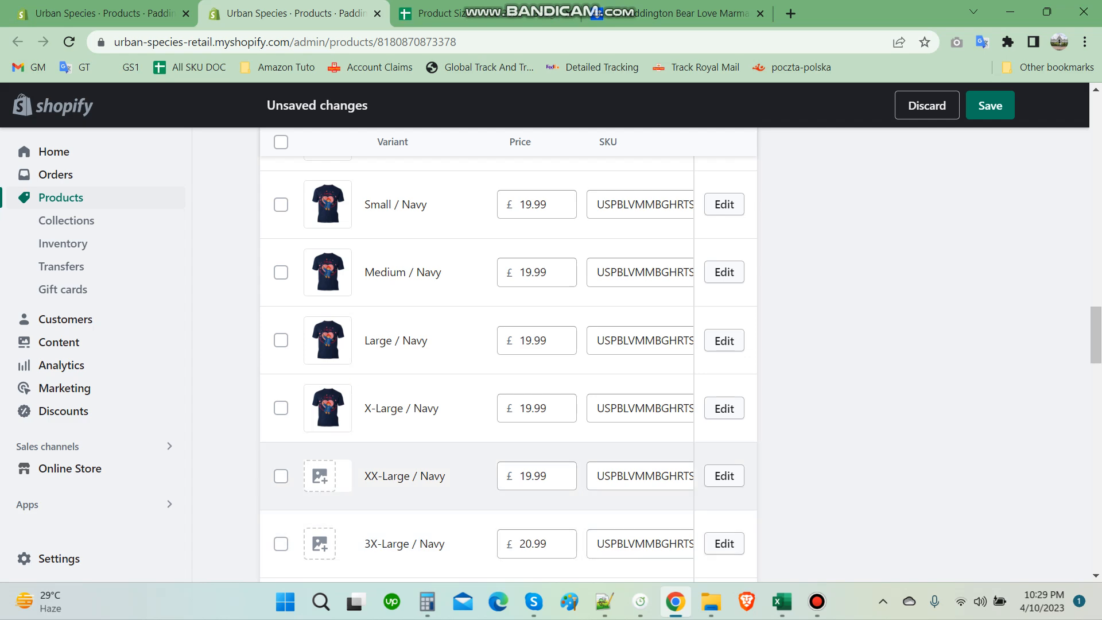
pyautogui.click(320, 475)
pyautogui.click(753, 531)
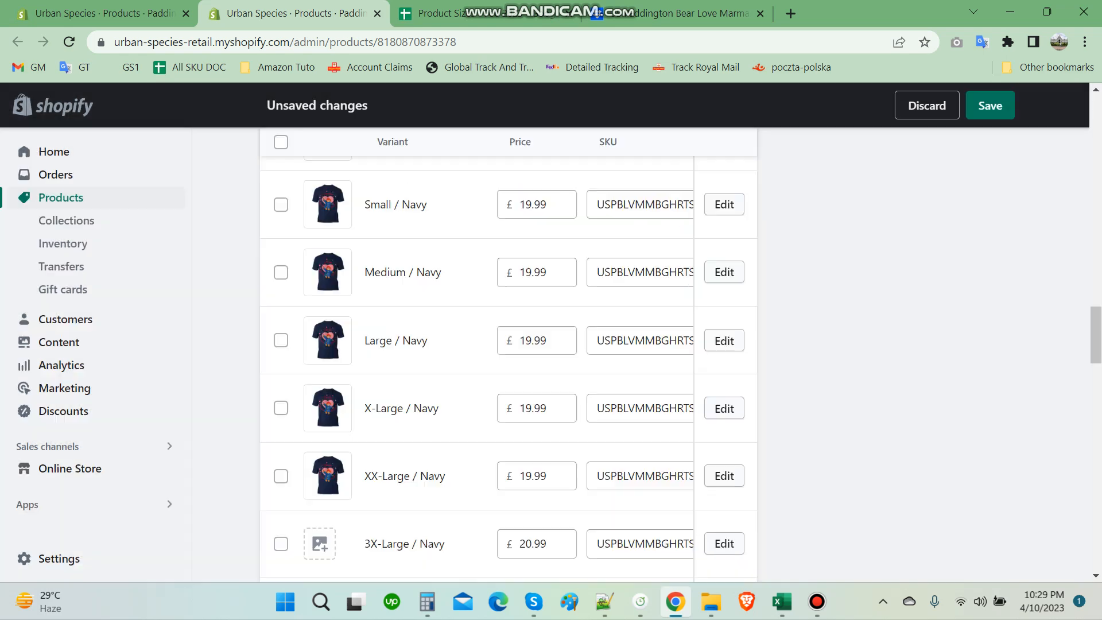
pyautogui.scroll(-3, 509, 367)
pyautogui.click(320, 384)
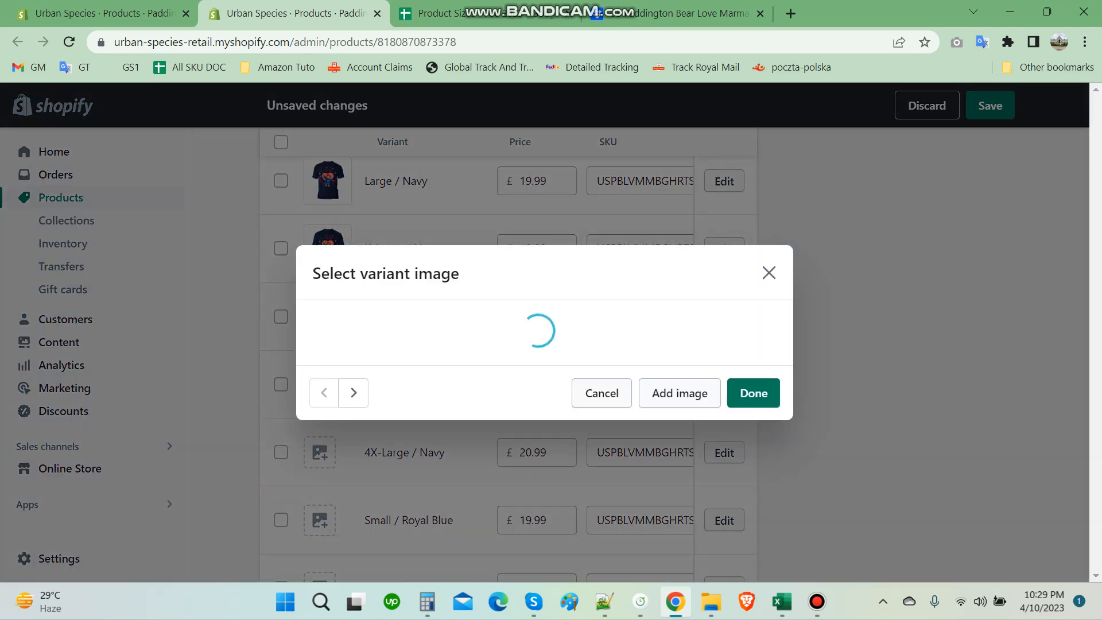
pyautogui.click(753, 531)
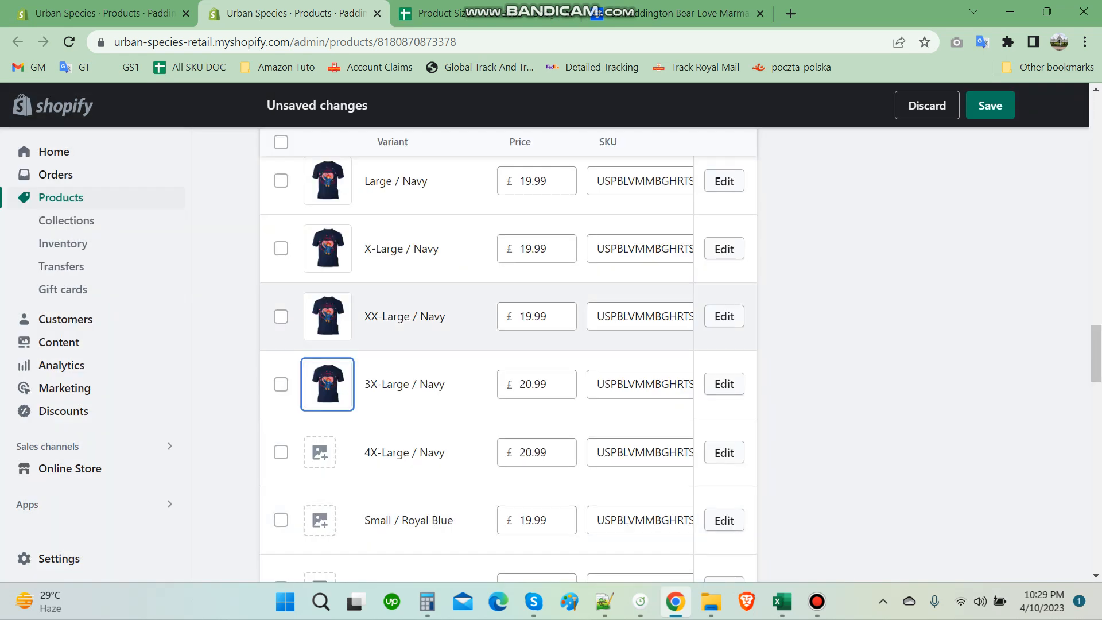
pyautogui.scroll(-1, 508, 367)
pyautogui.click(319, 372)
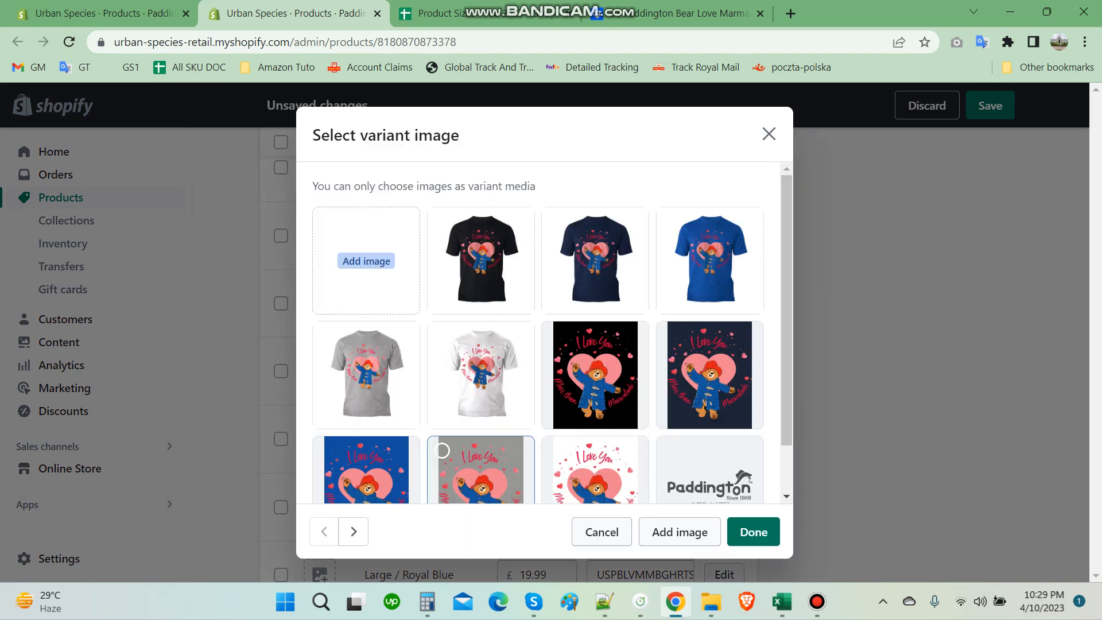
pyautogui.click(753, 531)
# - Assign the royal blue T-shirt image to the Small, Medium and Large Royal Blue variants
pyautogui.scroll(-2, 509, 367)
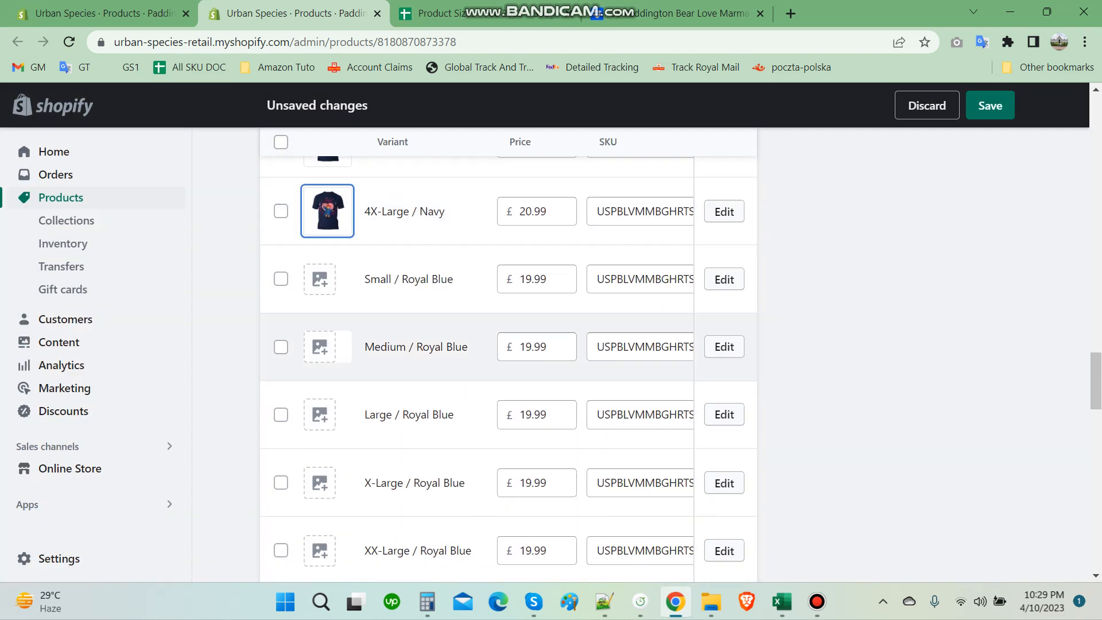
pyautogui.click(320, 279)
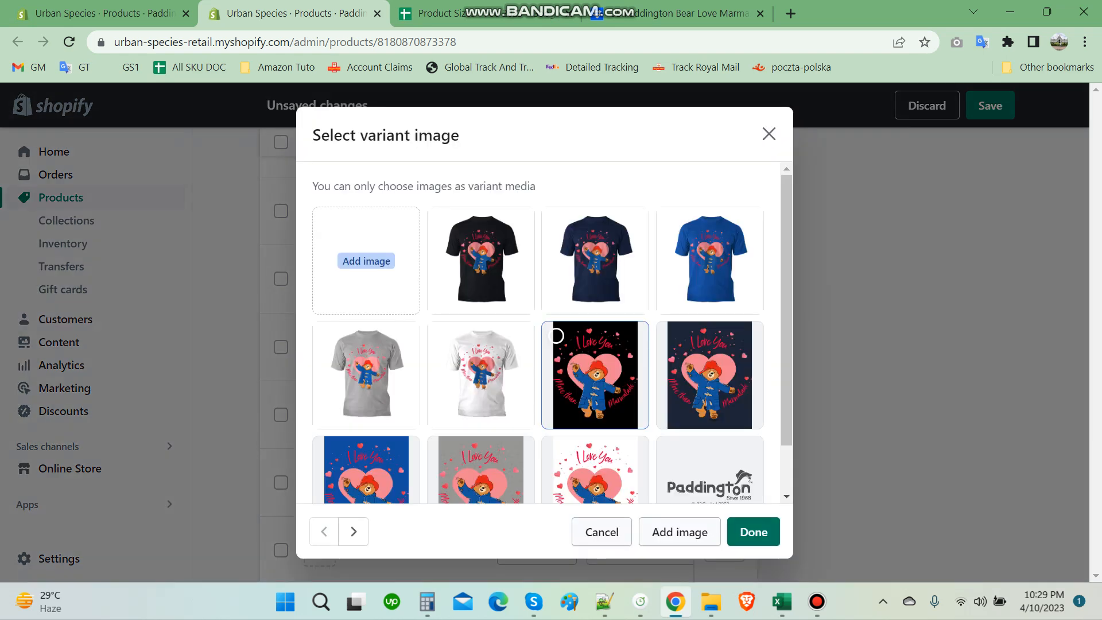
pyautogui.click(753, 531)
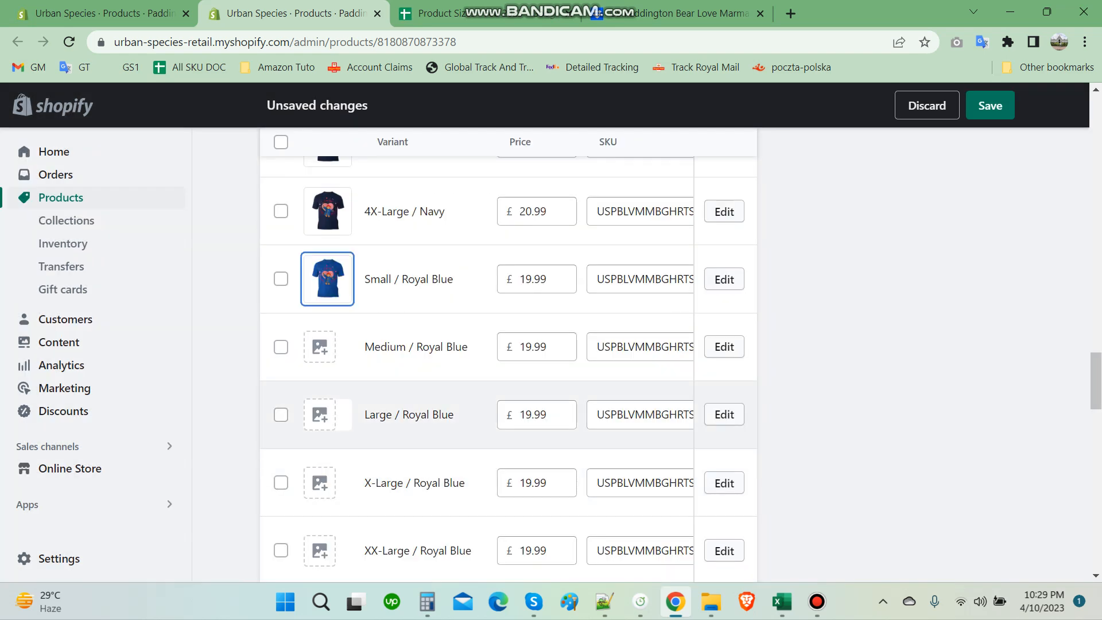
pyautogui.click(320, 346)
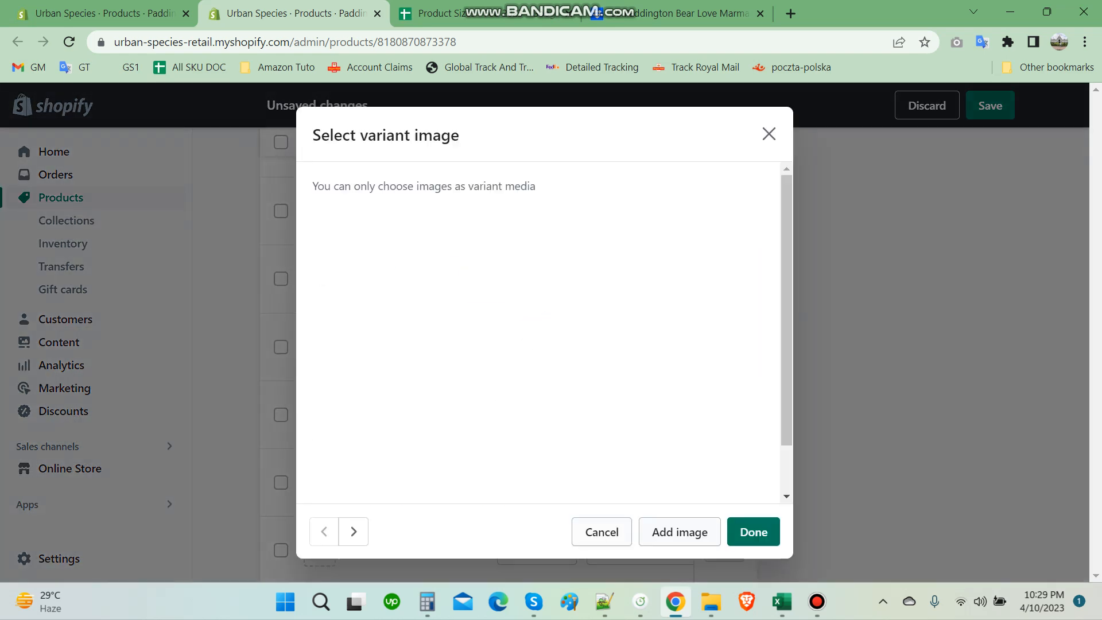
pyautogui.click(711, 260)
pyautogui.click(753, 531)
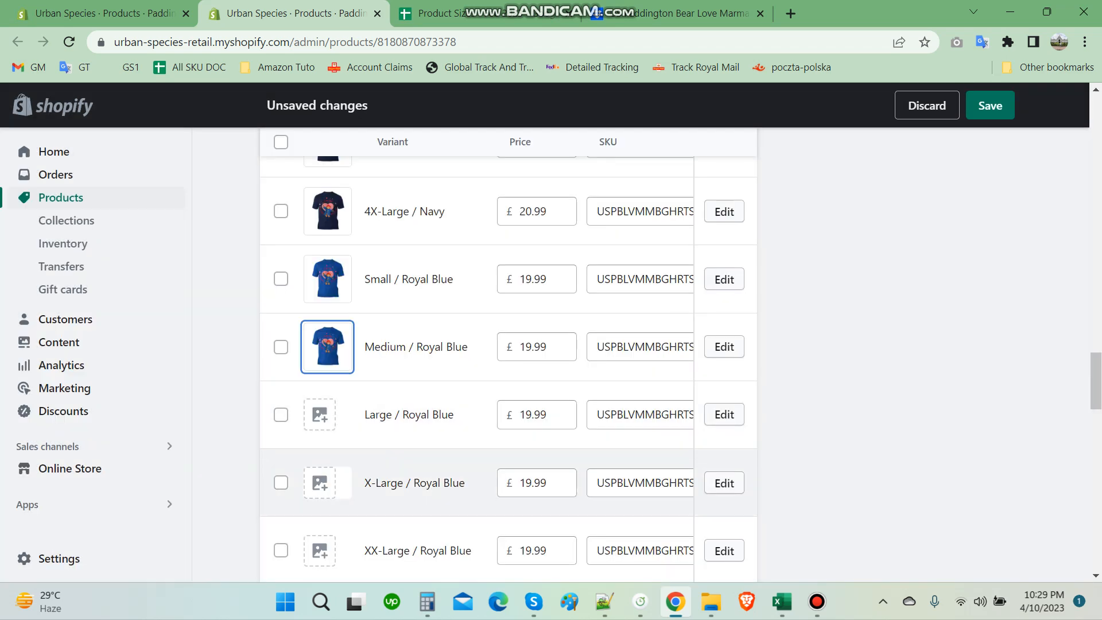
pyautogui.click(320, 414)
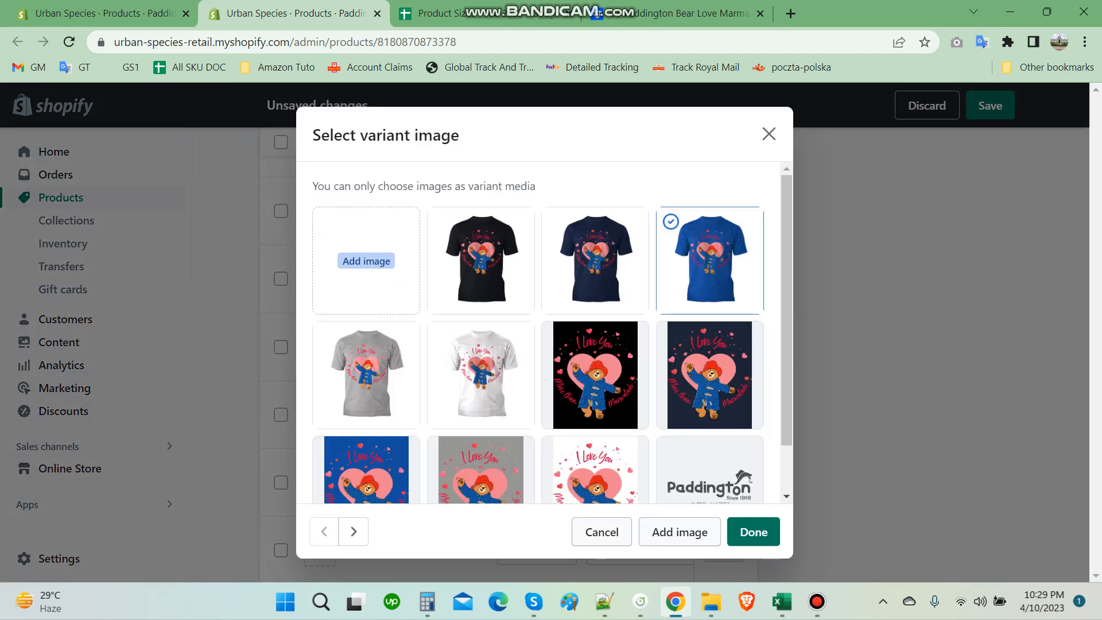
pyautogui.click(753, 532)
# - Assign the royal blue T-shirt image to the X-Large, XX-Large, 3X-Large and 4X-Large Royal Blue variants
pyautogui.scroll(-3, 509, 367)
pyautogui.click(319, 322)
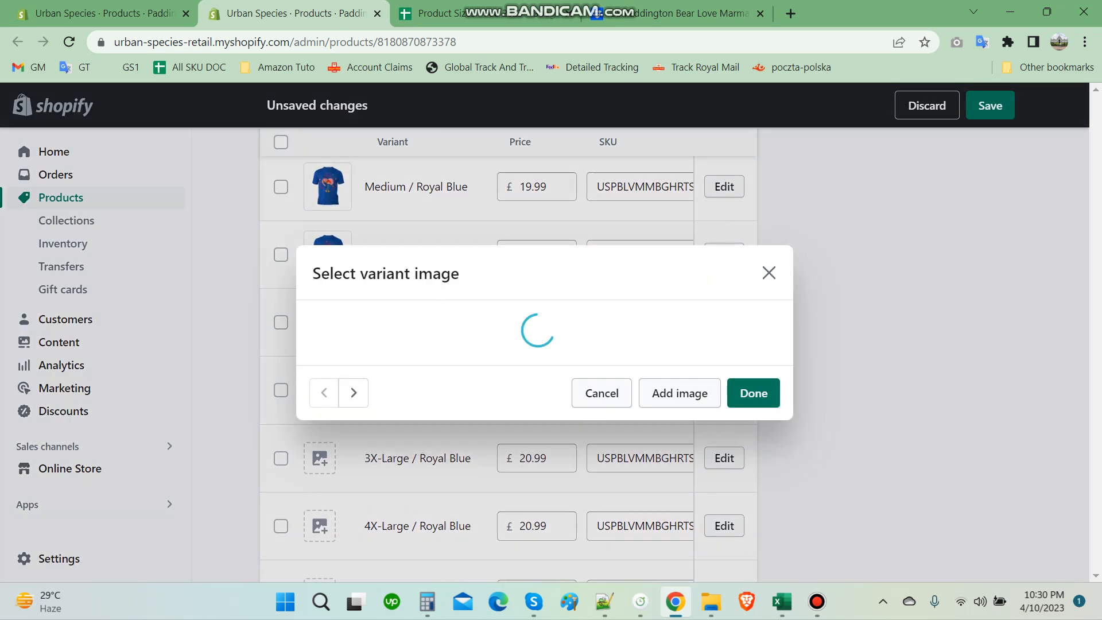
pyautogui.click(753, 532)
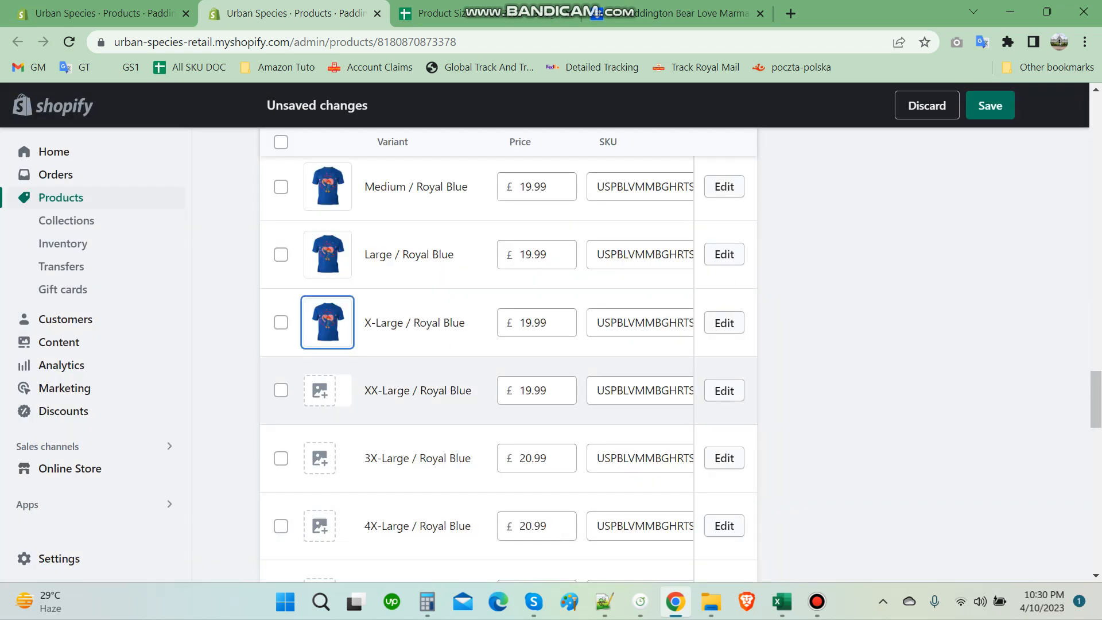
pyautogui.click(320, 386)
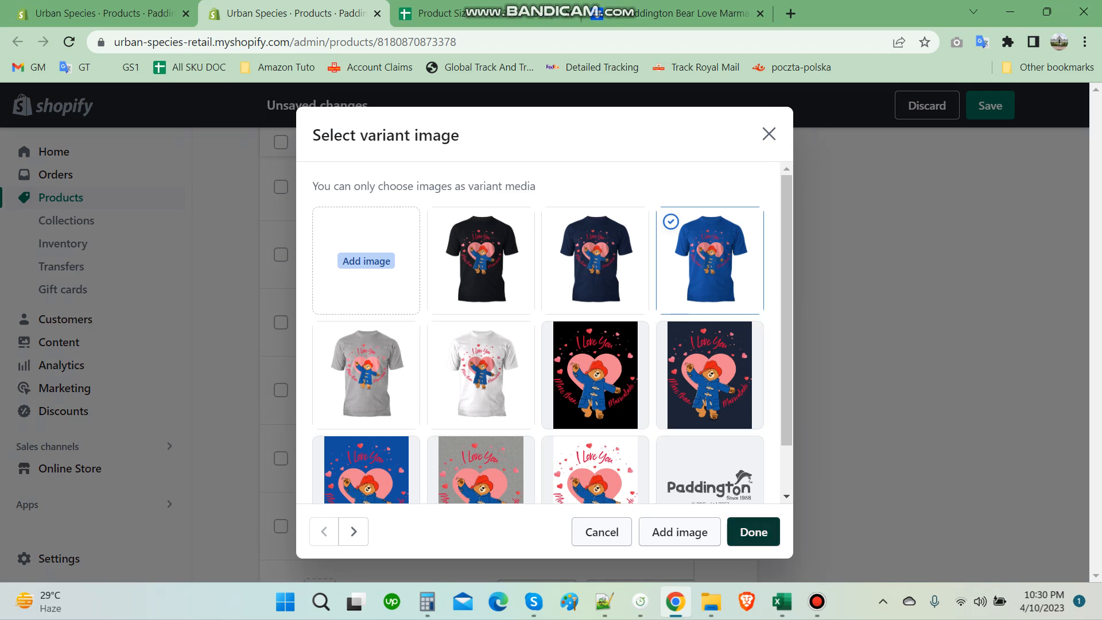
pyautogui.click(753, 531)
pyautogui.click(320, 458)
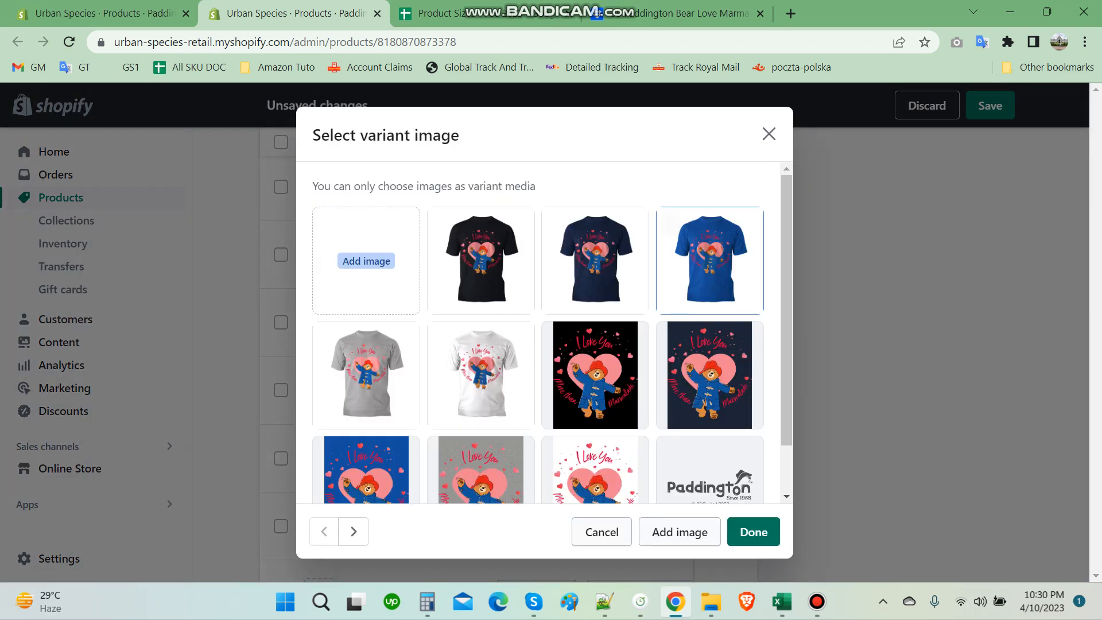
pyautogui.click(754, 531)
pyautogui.scroll(-1, 320, 368)
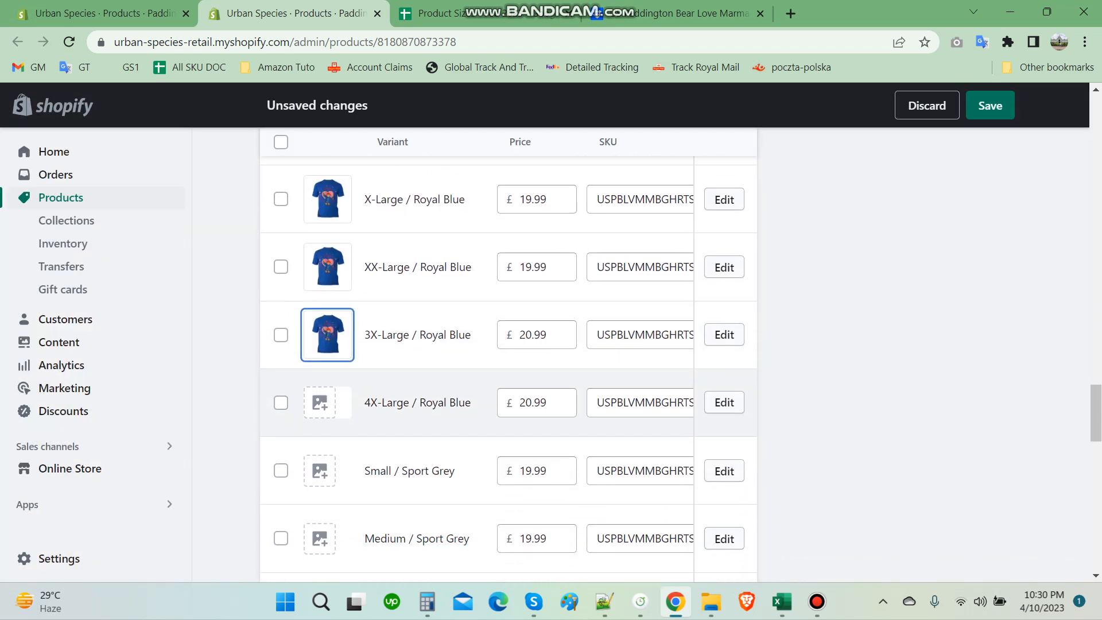
pyautogui.click(320, 365)
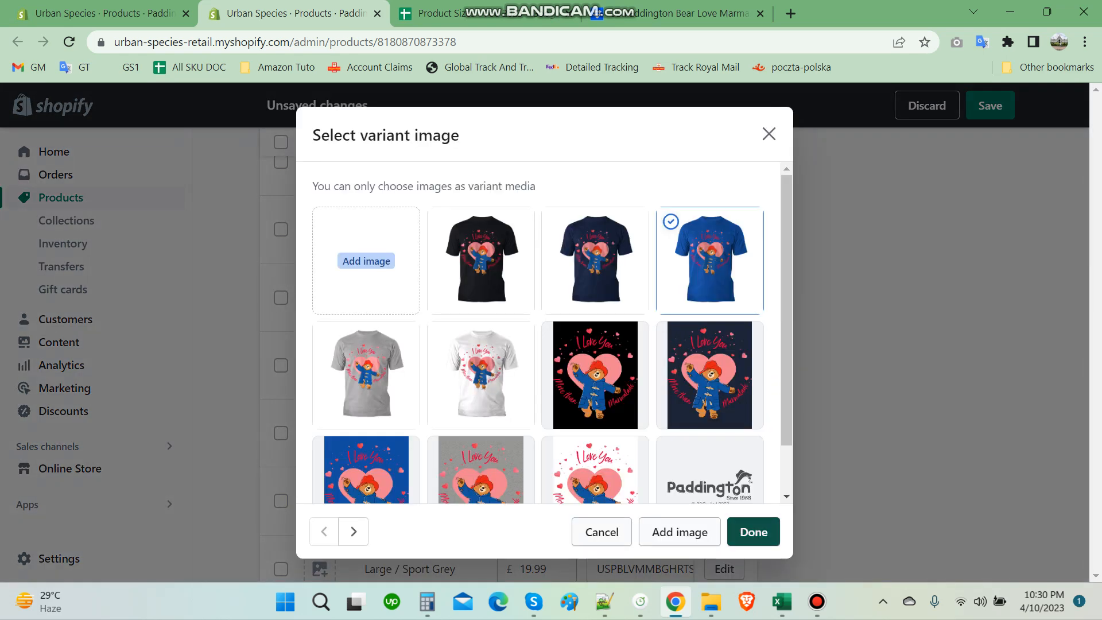
pyautogui.click(753, 531)
# - Assign the grey T-shirt image to the Small, Medium and Large Sport Grey variants
pyautogui.scroll(-2, 319, 368)
pyautogui.click(319, 341)
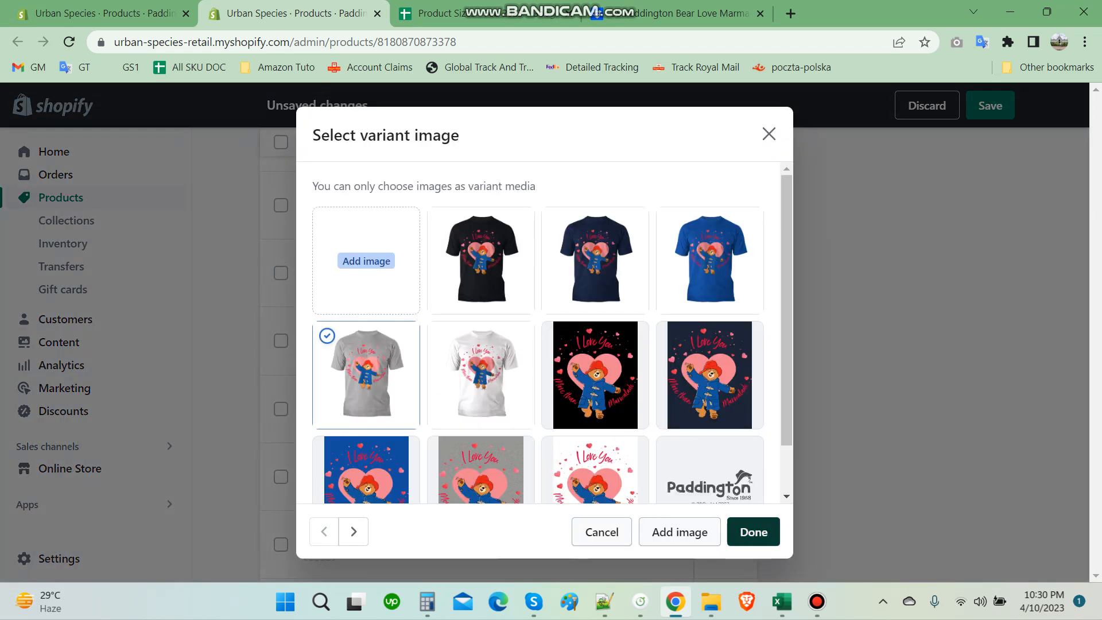
pyautogui.click(754, 532)
pyautogui.click(320, 341)
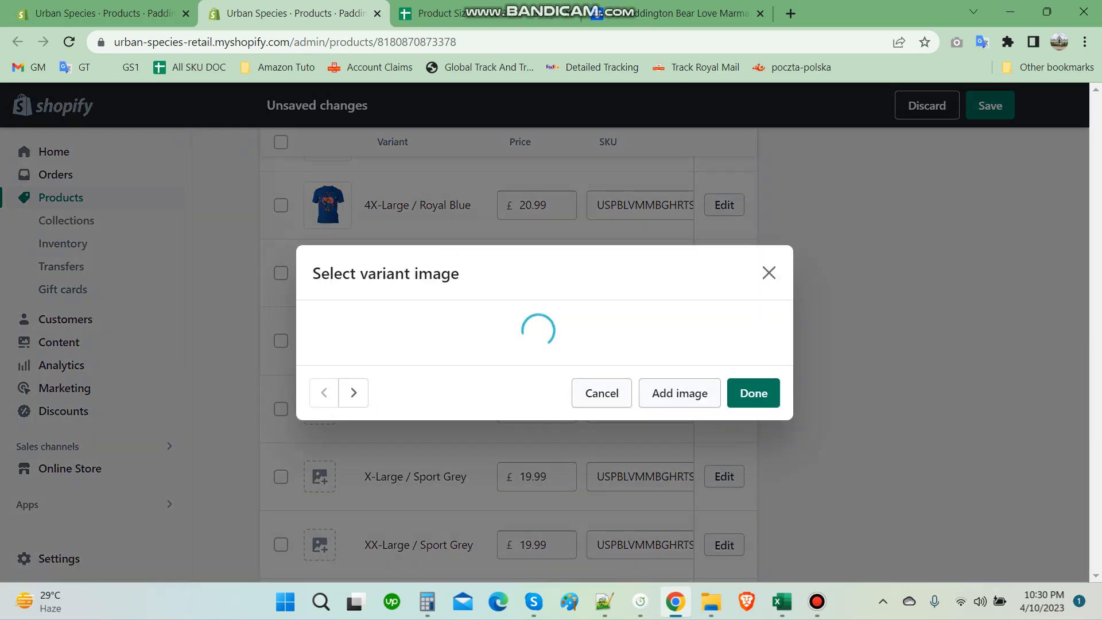
pyautogui.click(754, 532)
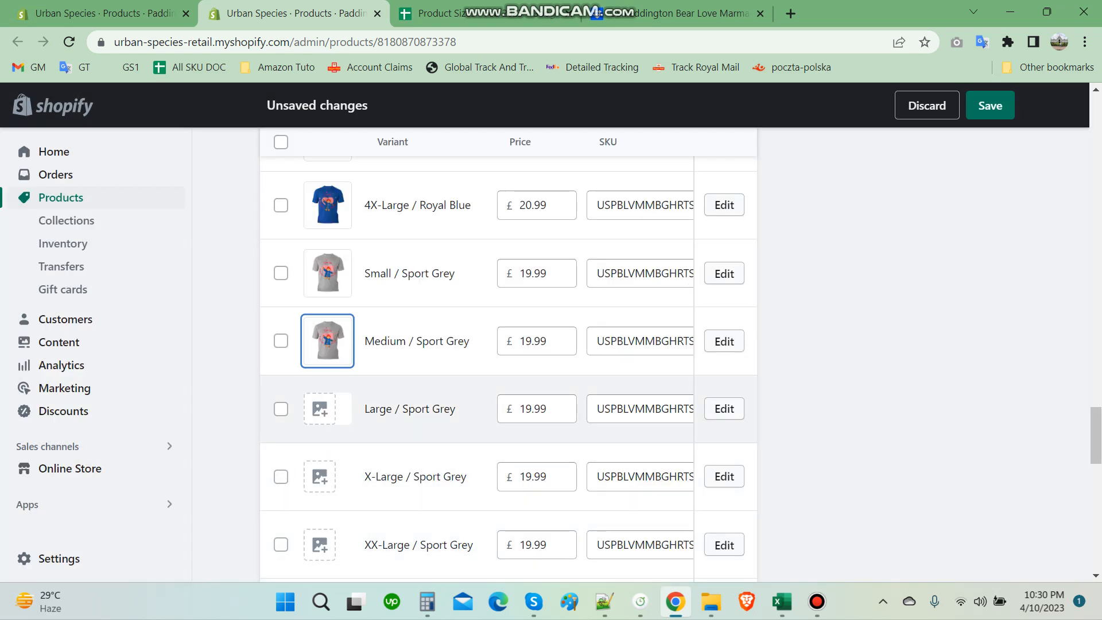
pyautogui.click(324, 341)
pyautogui.click(754, 532)
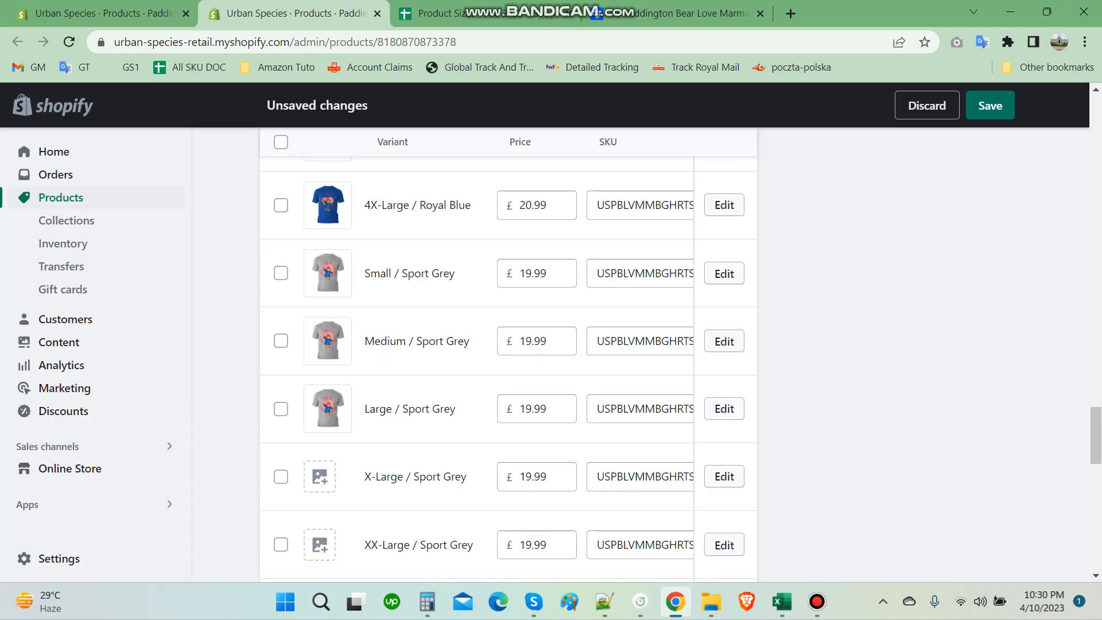
# - Assign the grey T-shirt image to the X-Large, XX-Large, 3X-Large and 4X-Large Sport Grey variants
pyautogui.scroll(-1, 746, 402)
pyautogui.click(320, 396)
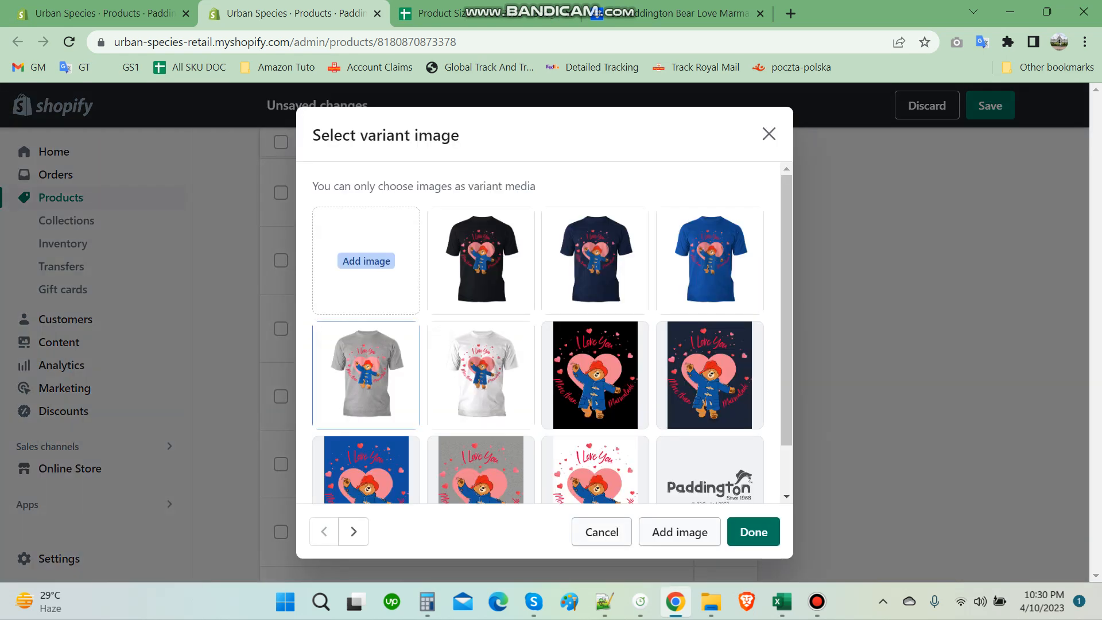
pyautogui.click(754, 532)
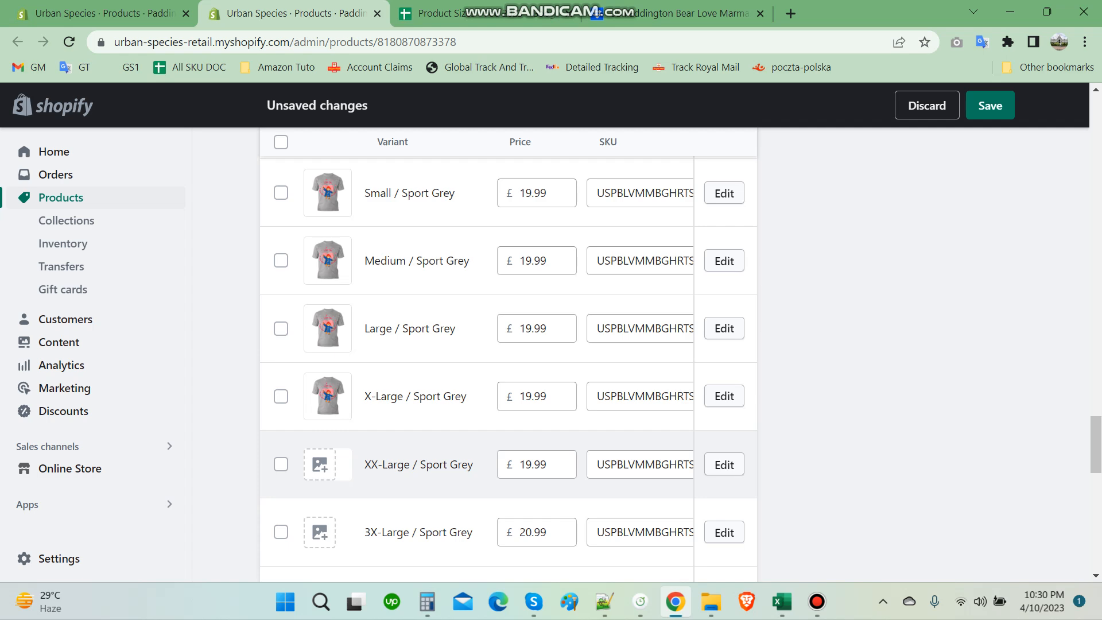
pyautogui.click(320, 463)
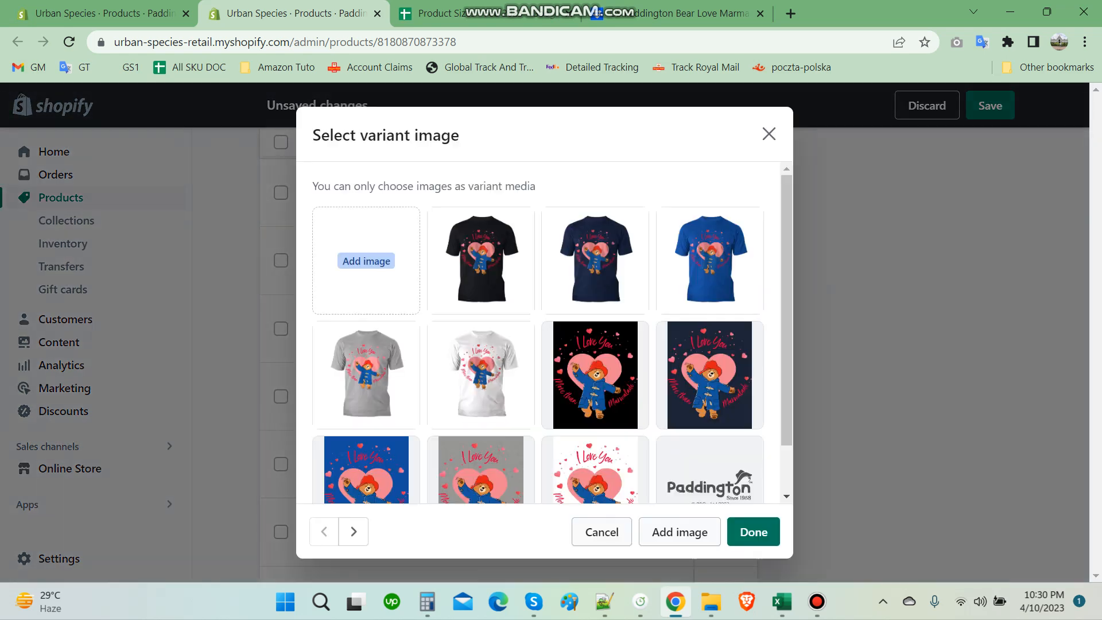
pyautogui.click(367, 374)
pyautogui.click(754, 532)
pyautogui.scroll(-3, 508, 368)
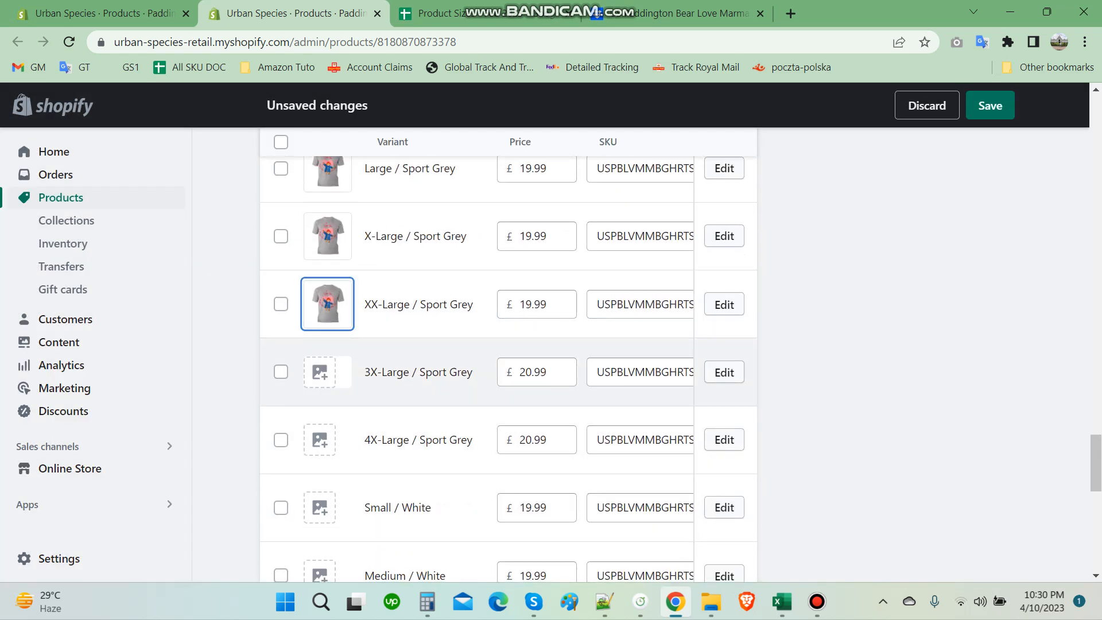
pyautogui.click(320, 373)
pyautogui.click(753, 532)
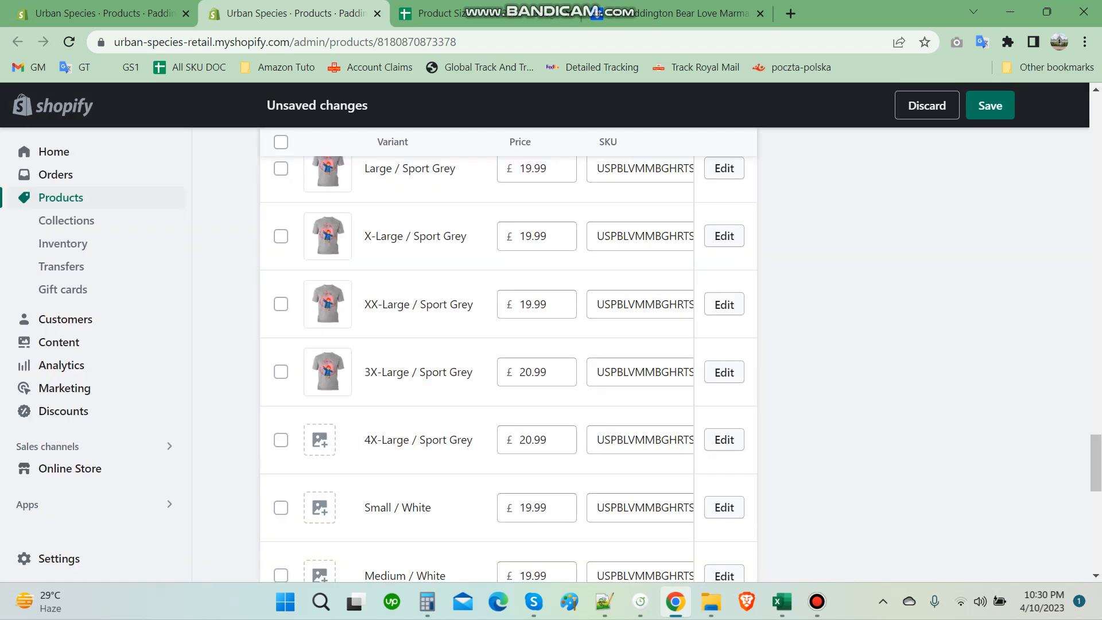
pyautogui.click(319, 360)
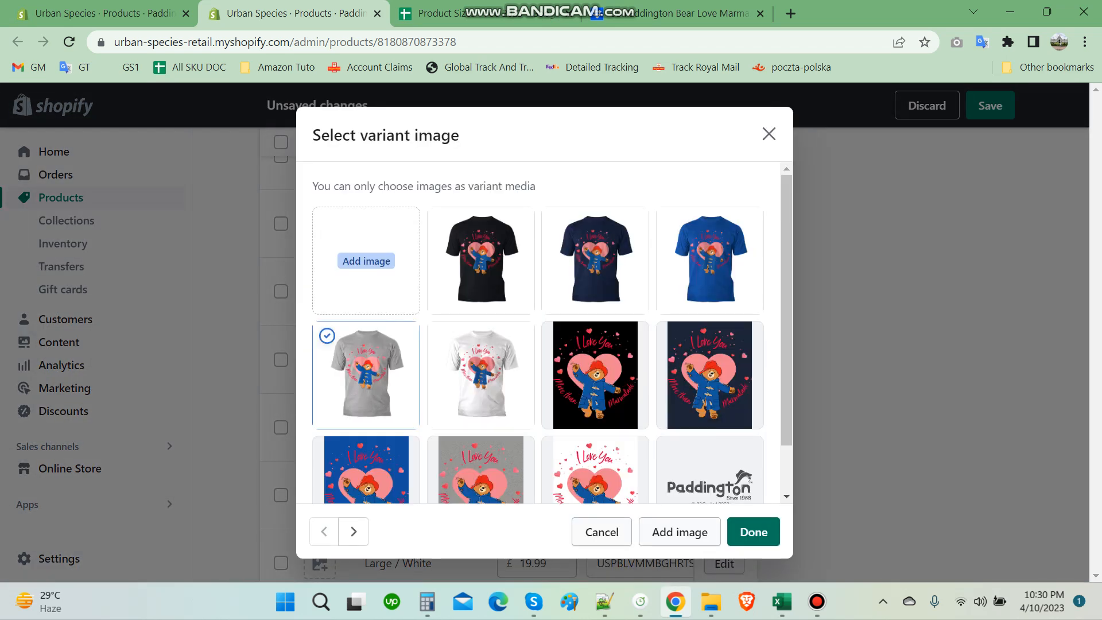
pyautogui.click(754, 532)
# - Assign the white T-shirt image to the Small, Medium and Large White variants
pyautogui.scroll(-2, 402, 411)
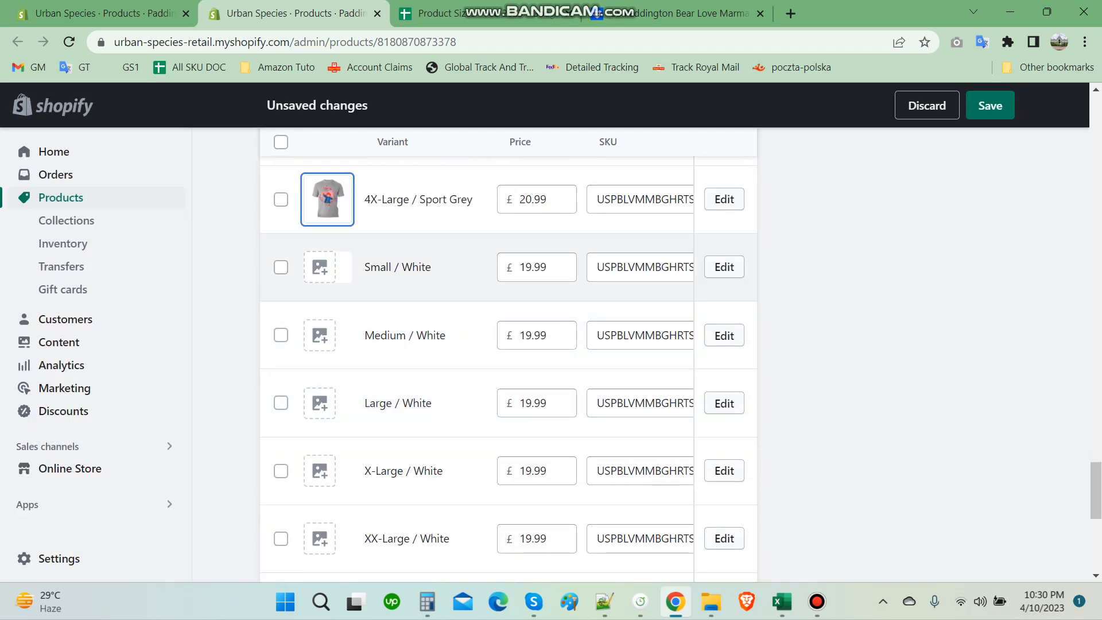
pyautogui.click(319, 268)
pyautogui.click(481, 375)
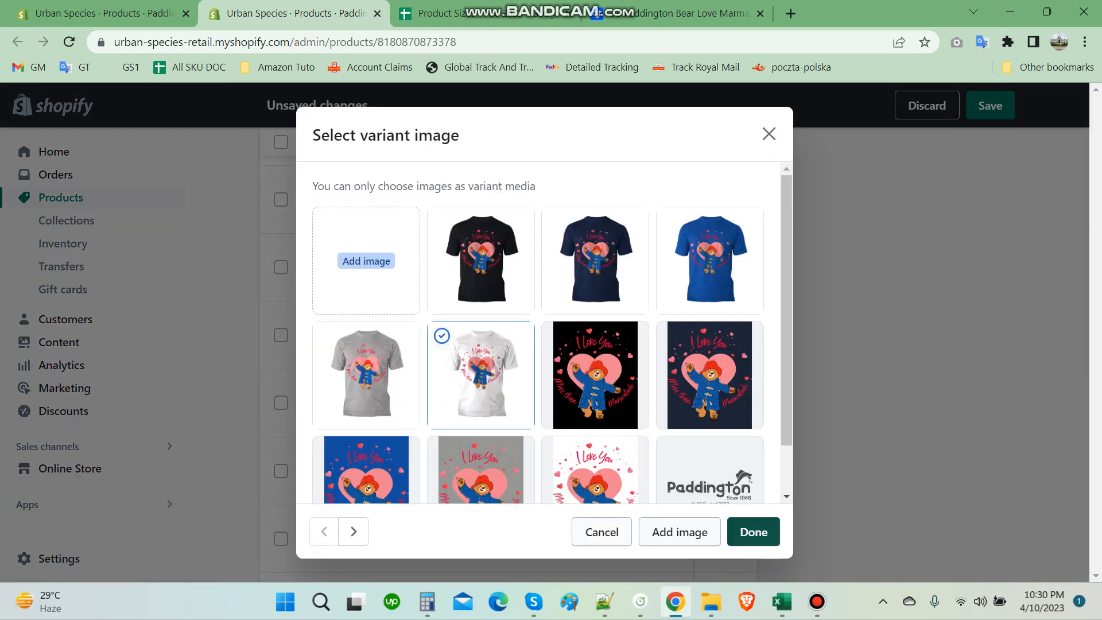
pyautogui.click(754, 532)
pyautogui.click(319, 335)
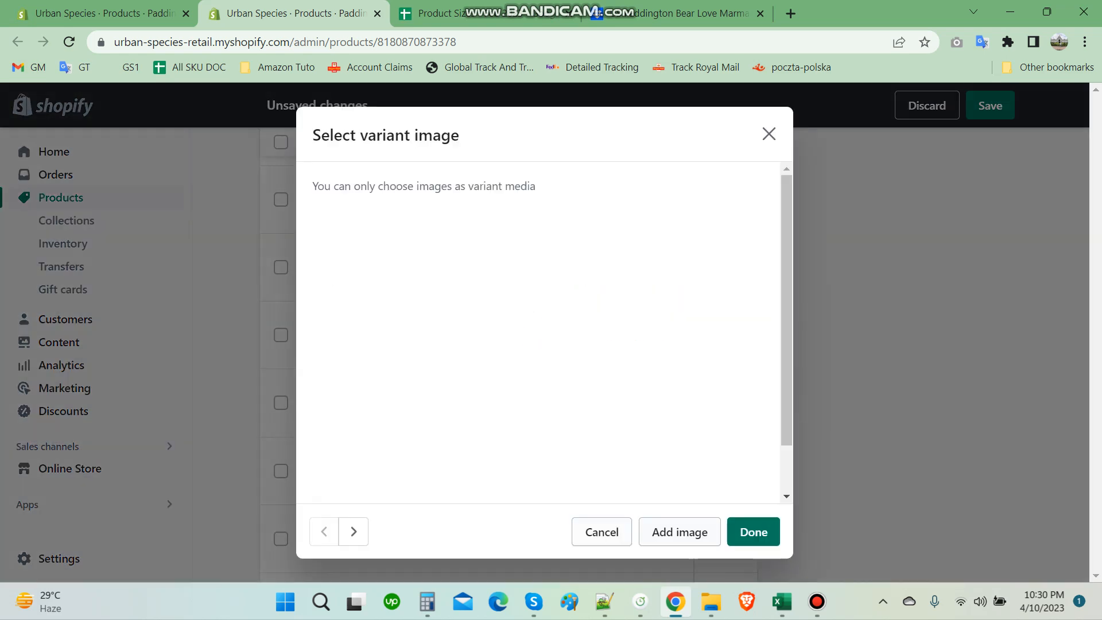
pyautogui.click(481, 375)
pyautogui.click(753, 532)
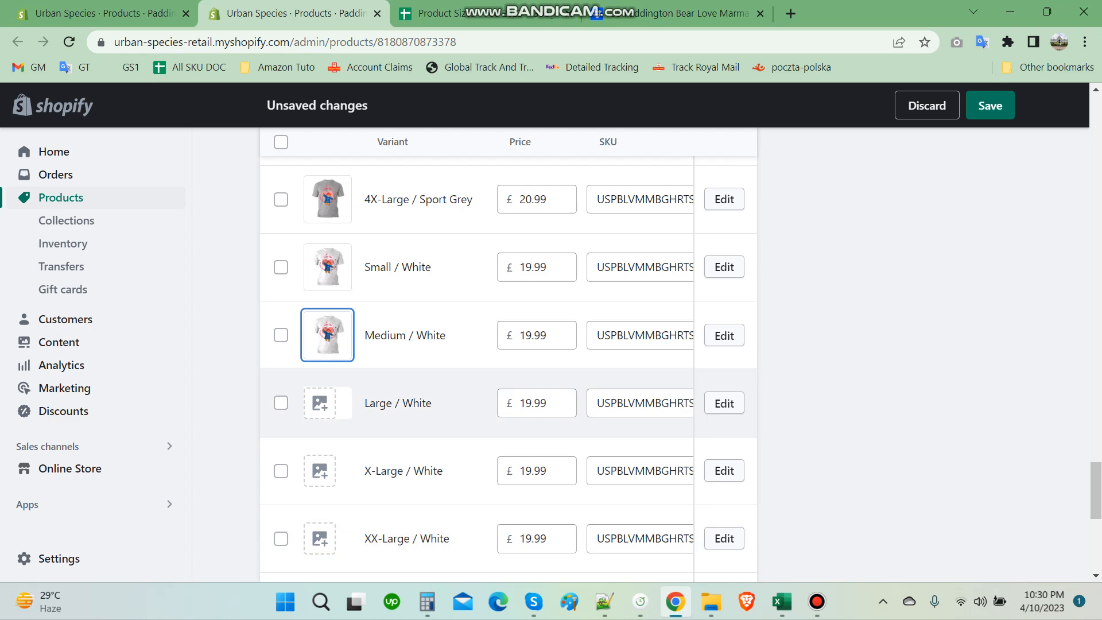
pyautogui.click(280, 403)
pyautogui.click(320, 403)
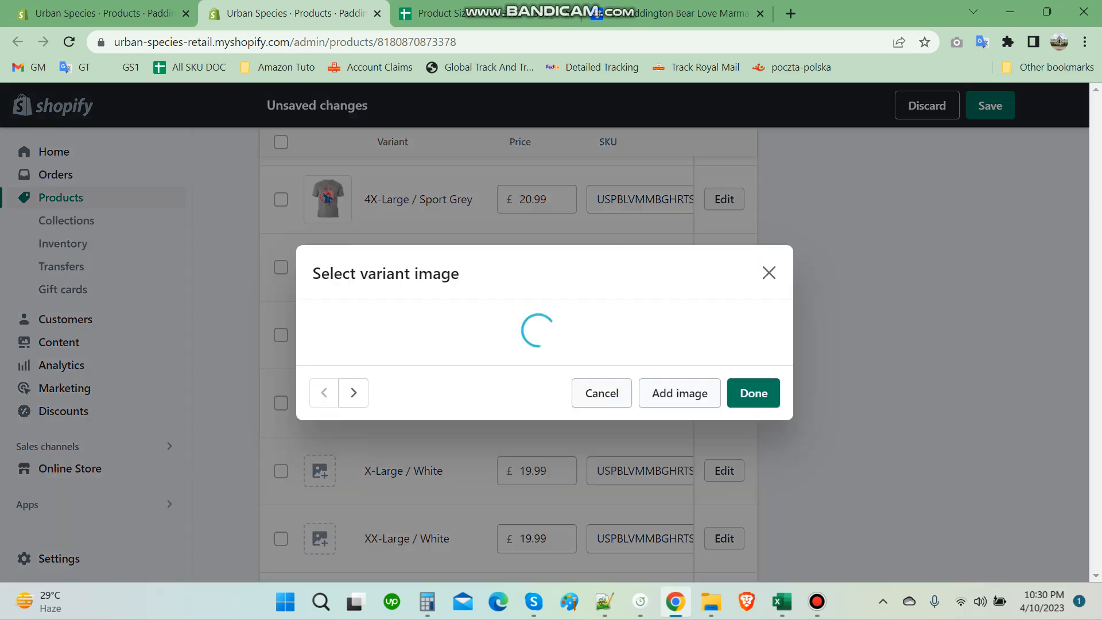
pyautogui.click(753, 532)
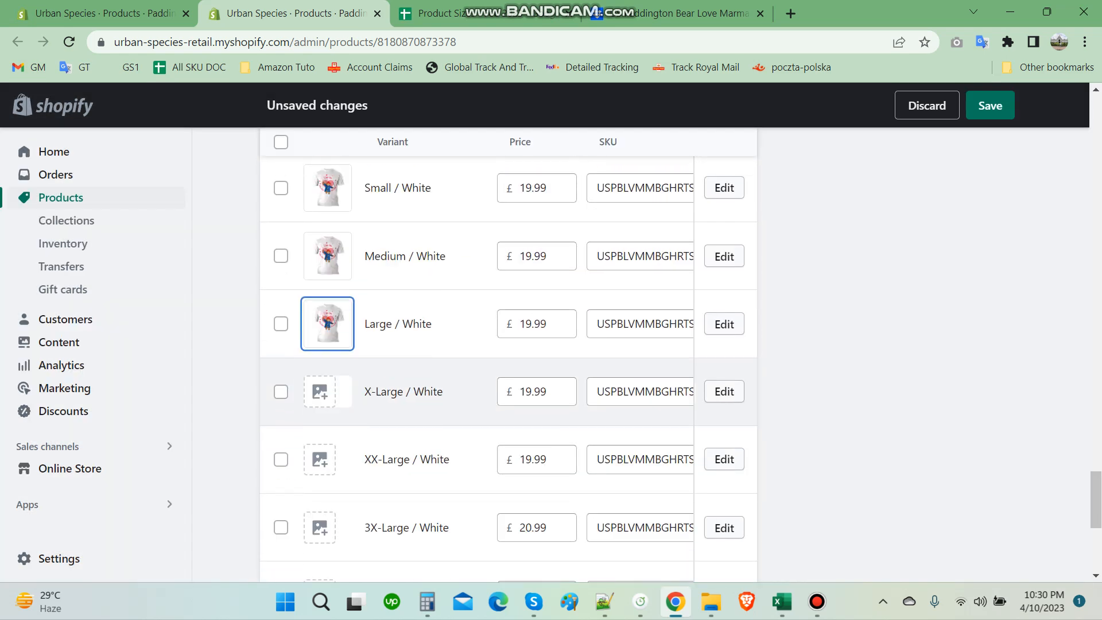
# - Assign the white T-shirt image to the X-Large, XX-Large, 3X-Large and 4X-Large White variants
pyautogui.click(320, 391)
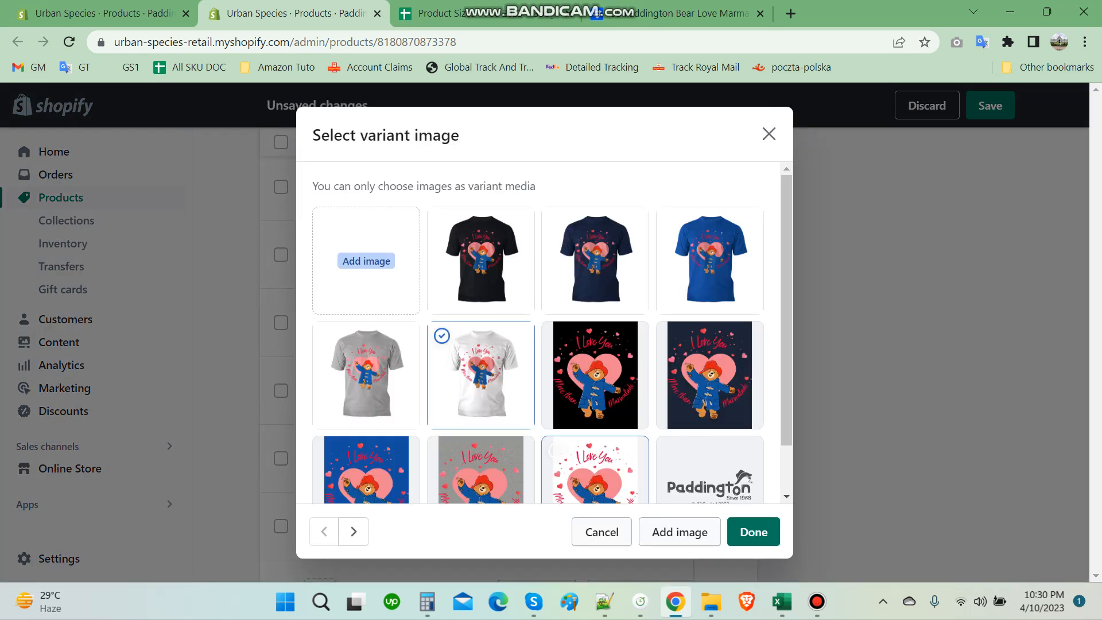
pyautogui.click(754, 532)
pyautogui.click(320, 458)
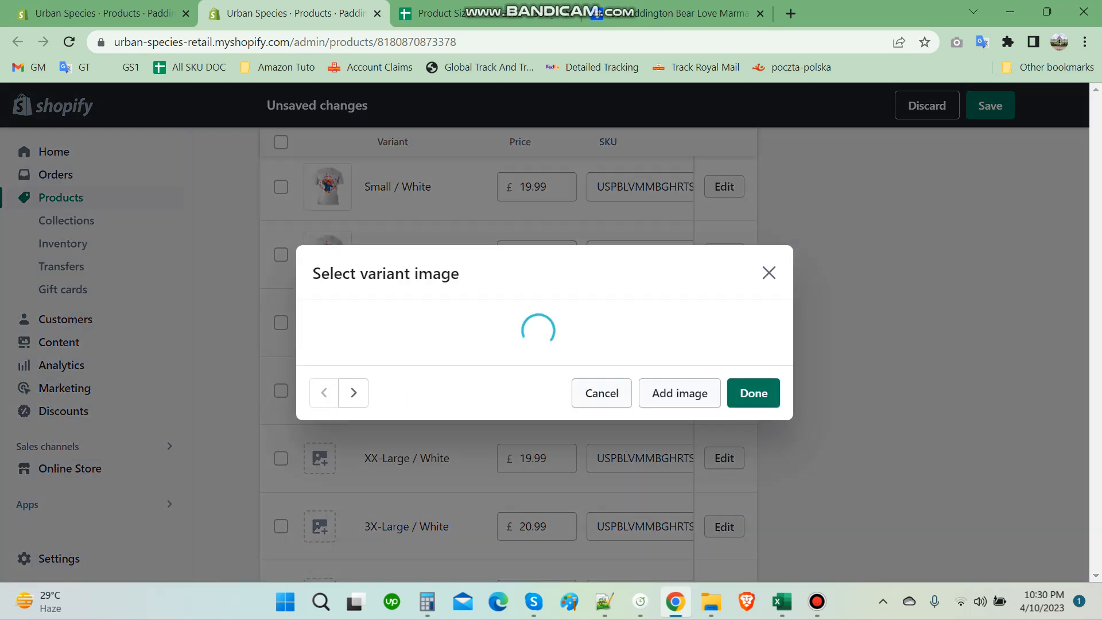
pyautogui.click(754, 532)
pyautogui.scroll(-3, 345, 448)
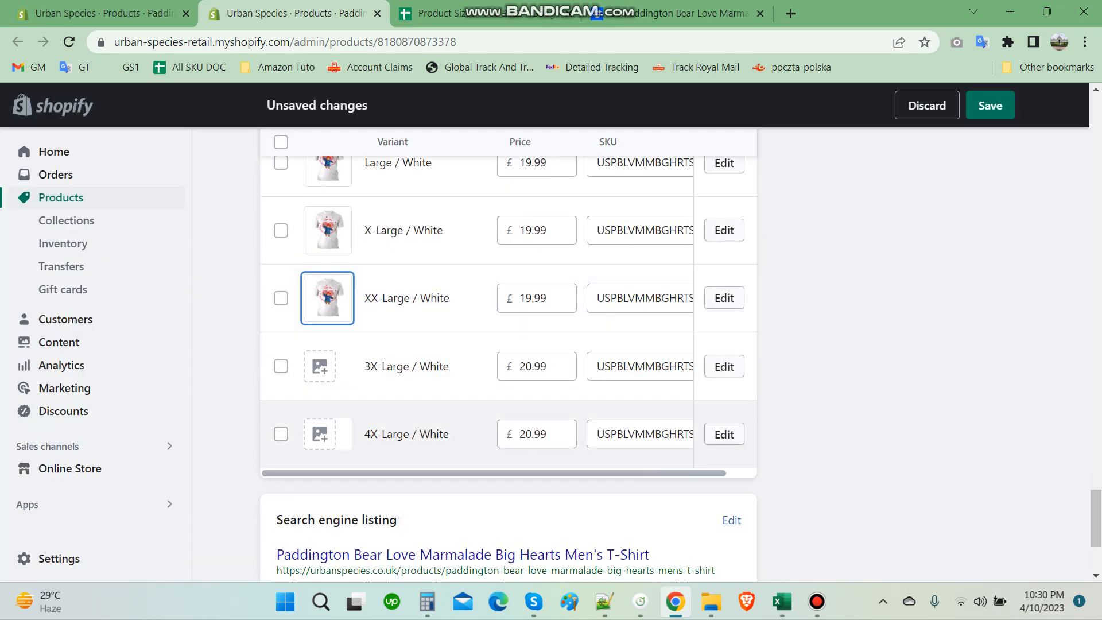
pyautogui.click(320, 366)
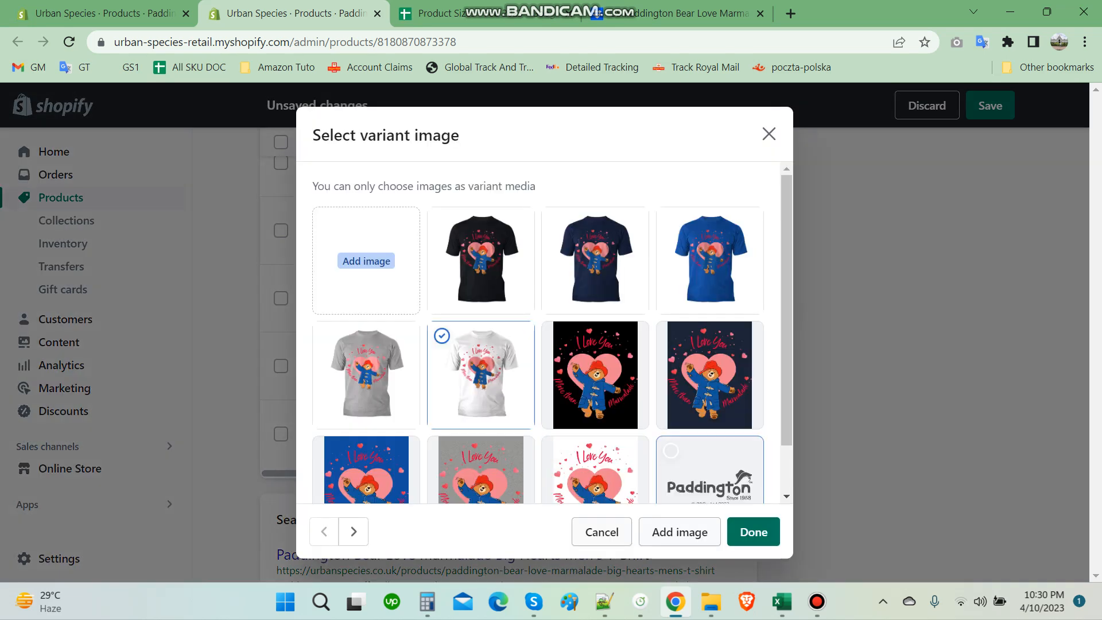
pyautogui.click(754, 532)
pyautogui.click(319, 433)
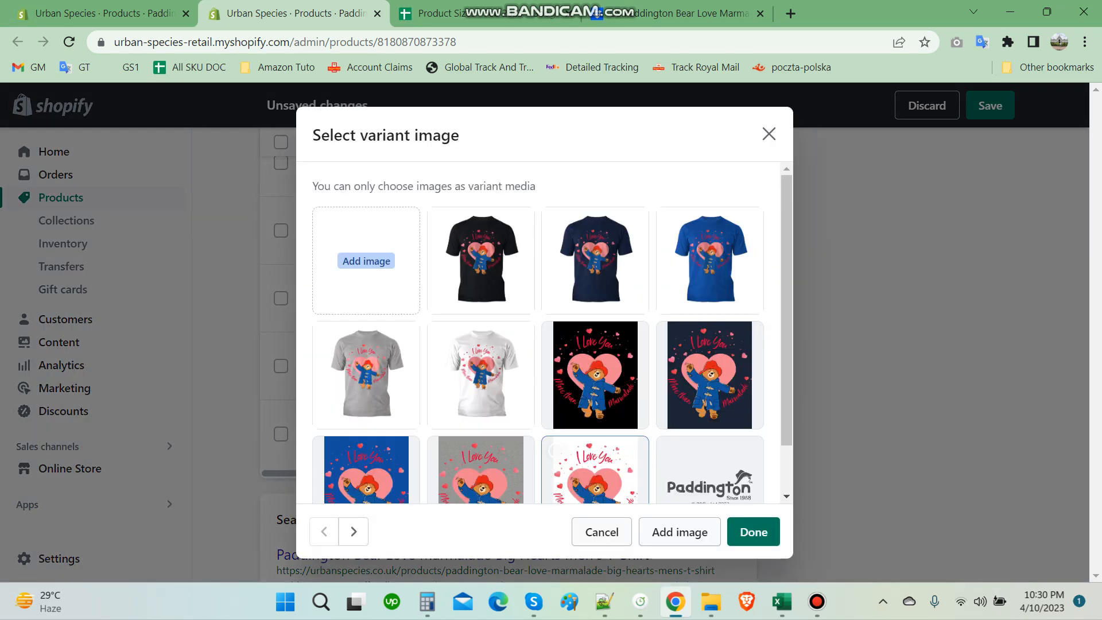
pyautogui.click(754, 532)
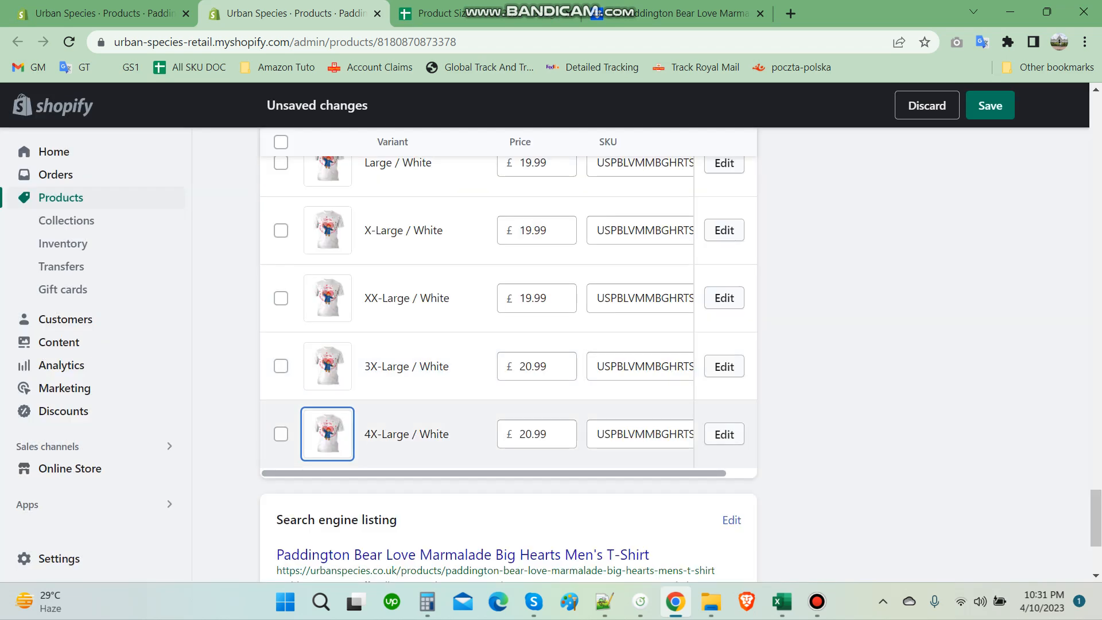
# - Look up the product tags matching "new" and reselect the #New In tag for the T-shirt
pyautogui.scroll(6, 508, 367)
pyautogui.scroll(20, 508, 367)
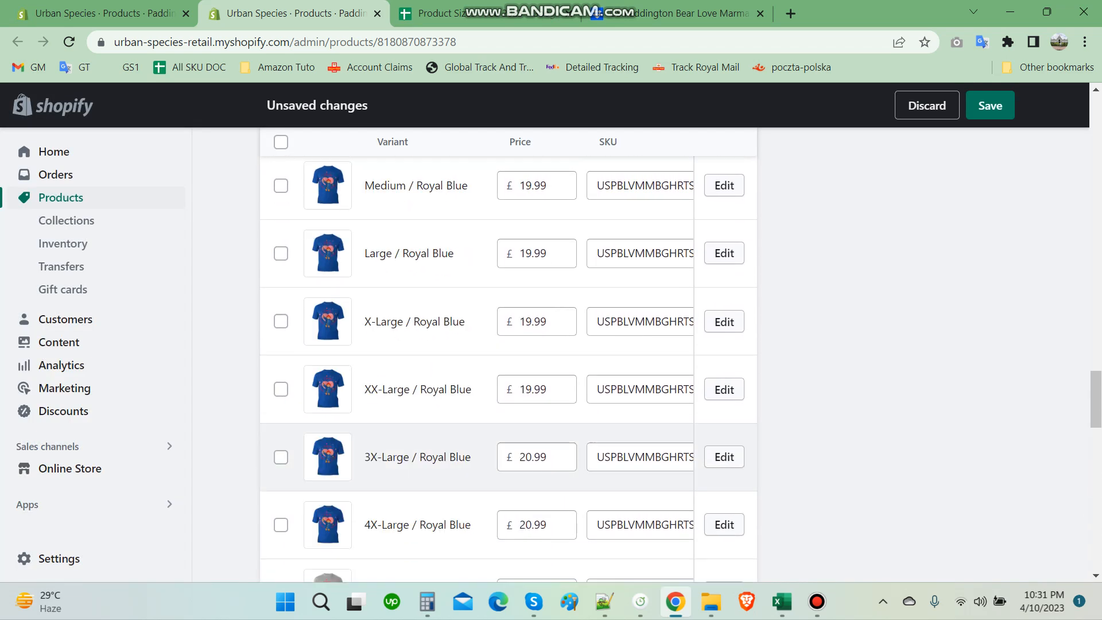
pyautogui.scroll(15, 507, 367)
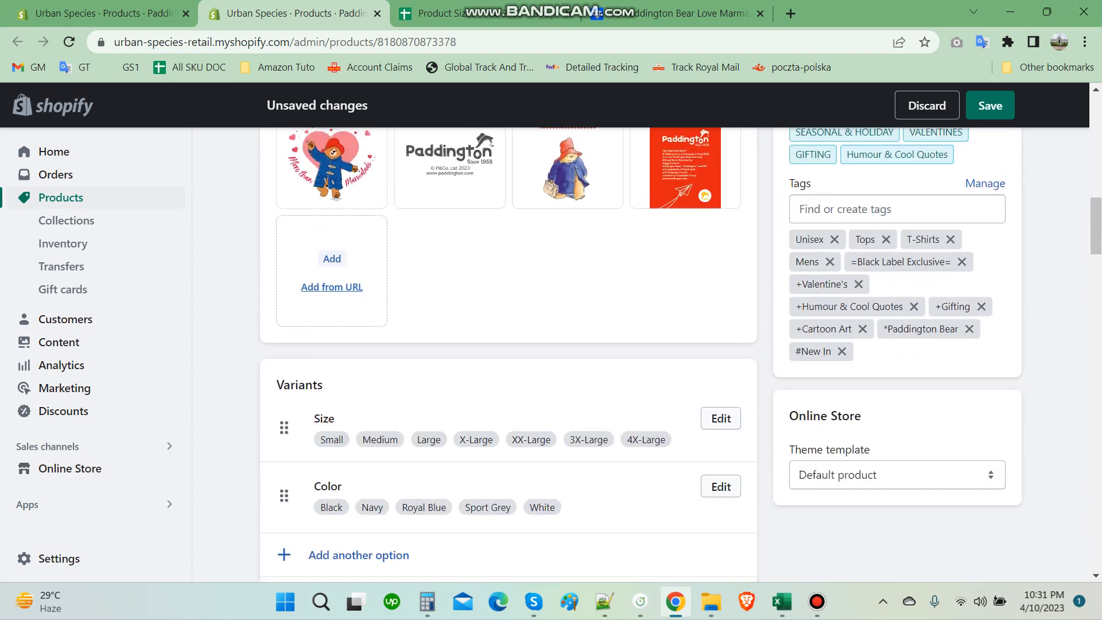
pyautogui.scroll(-3, 508, 368)
pyautogui.scroll(5, 508, 367)
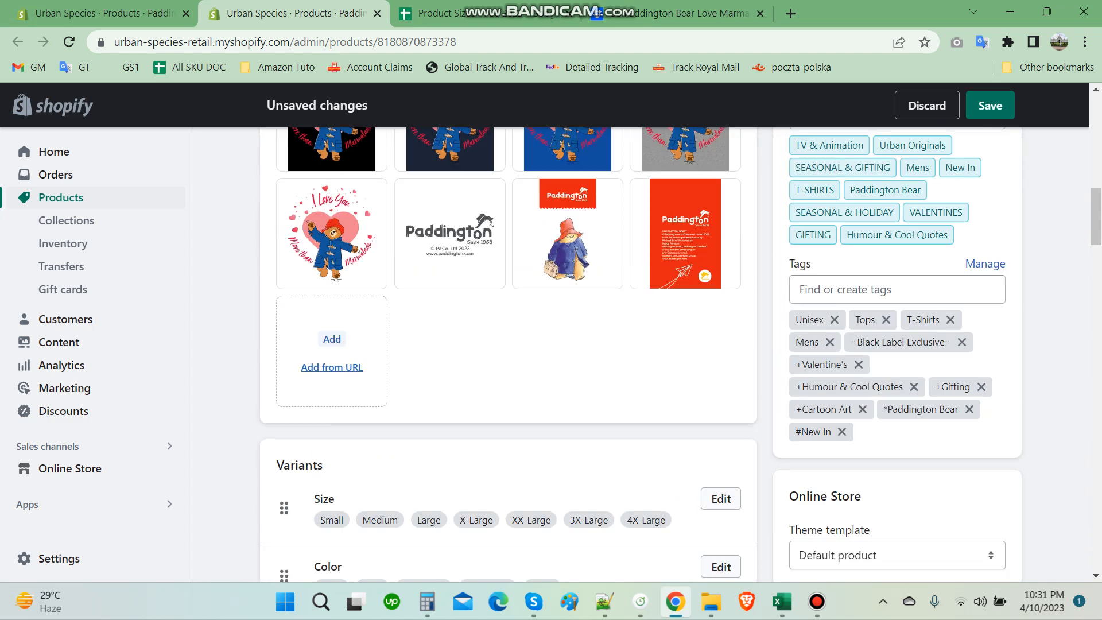
pyautogui.click(884, 289)
pyautogui.write('n')
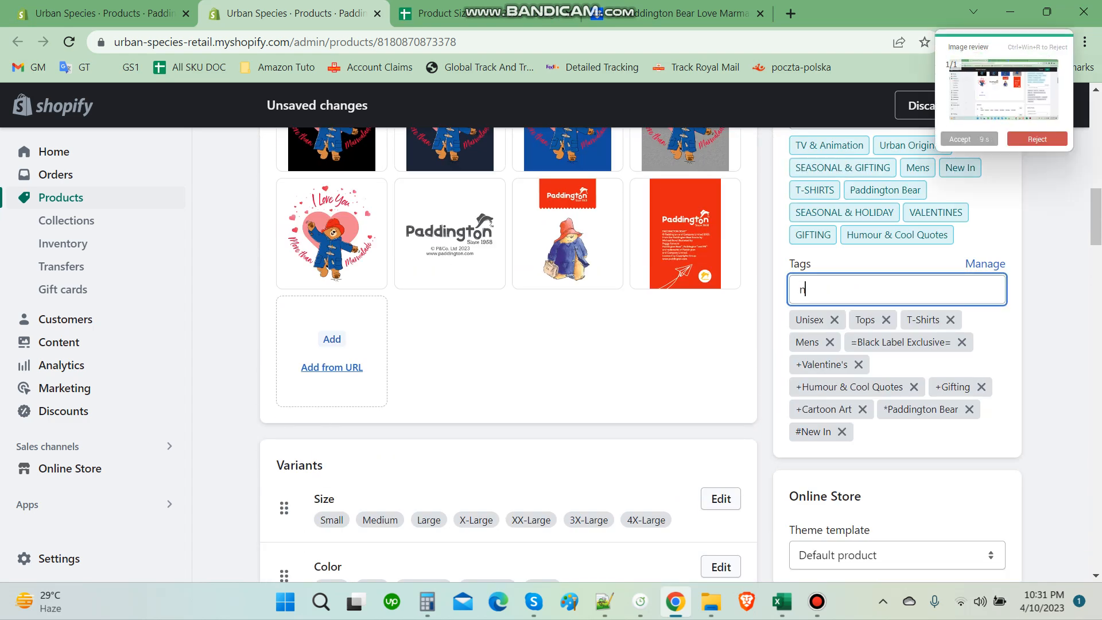
pyautogui.write('ew')
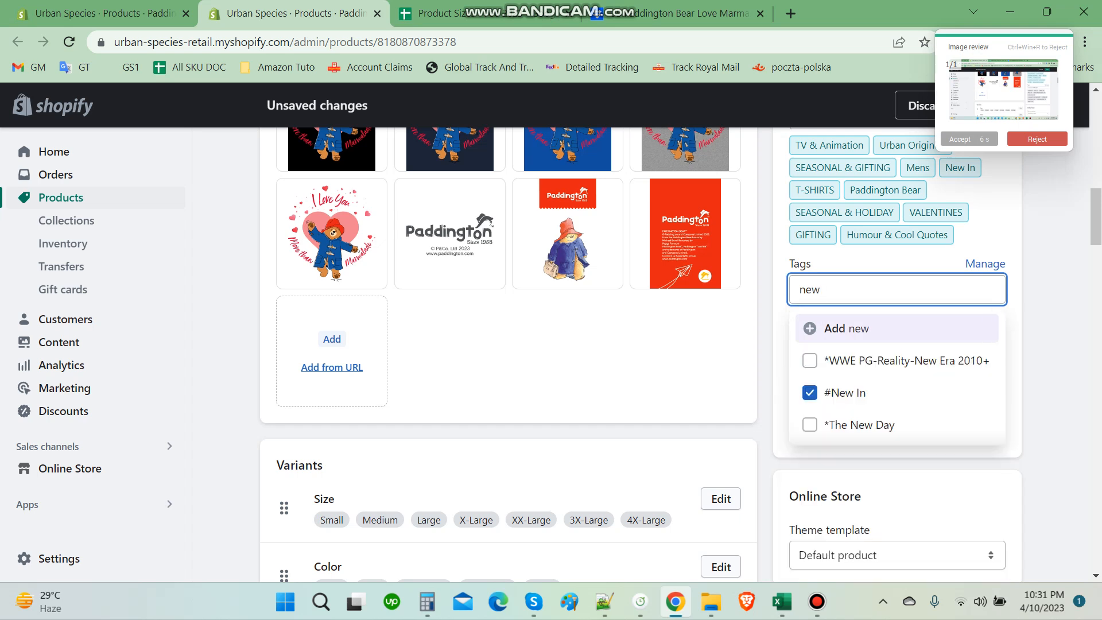
pyautogui.click(845, 392)
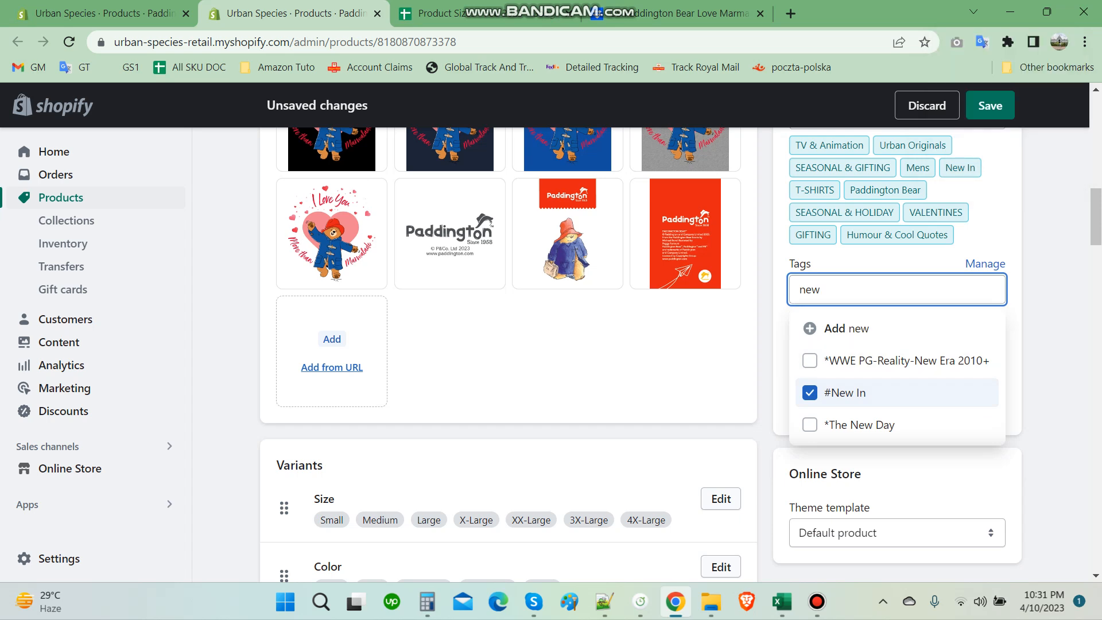
pyautogui.press('Escape')
# - Review the T-shirt listing's title, description, media, collections, tags and variant images
pyautogui.scroll(-3, 508, 345)
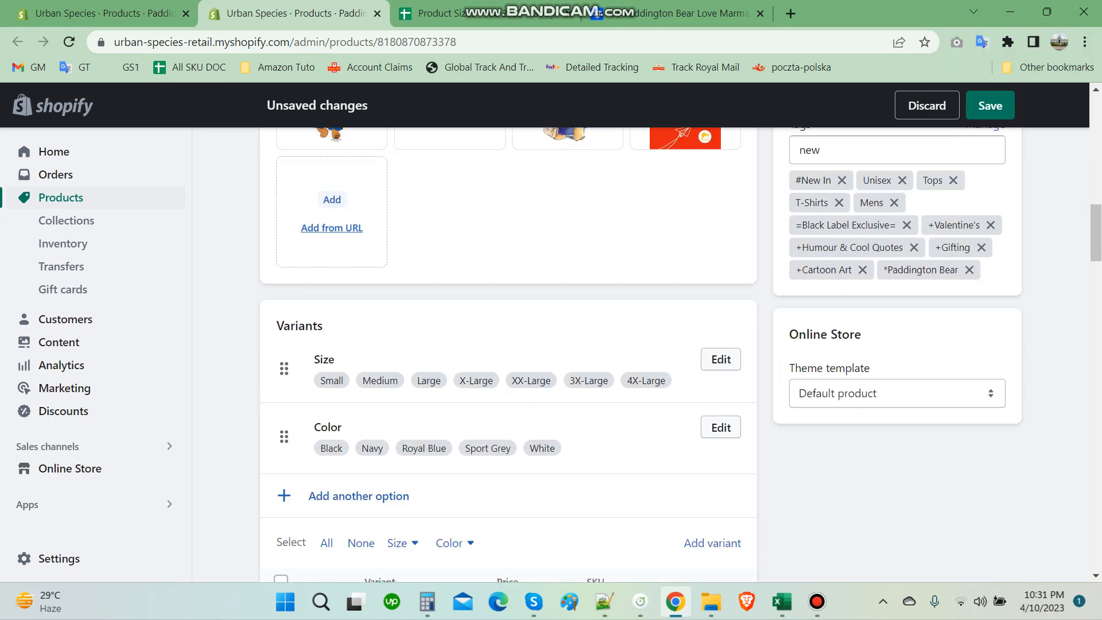
pyautogui.scroll(7, 508, 344)
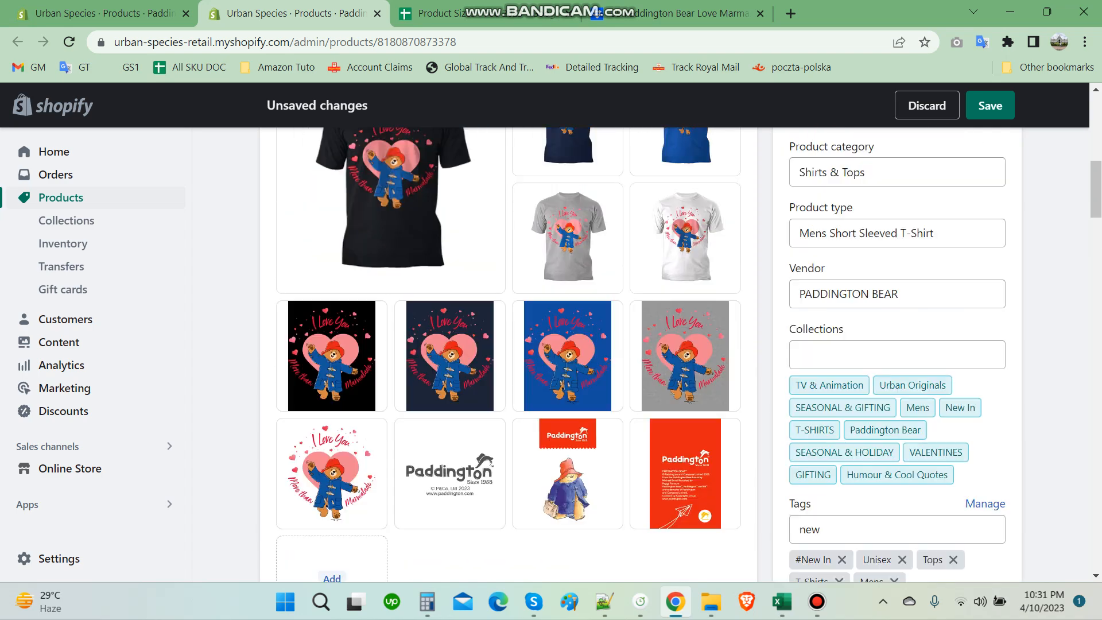
pyautogui.scroll(10, 508, 344)
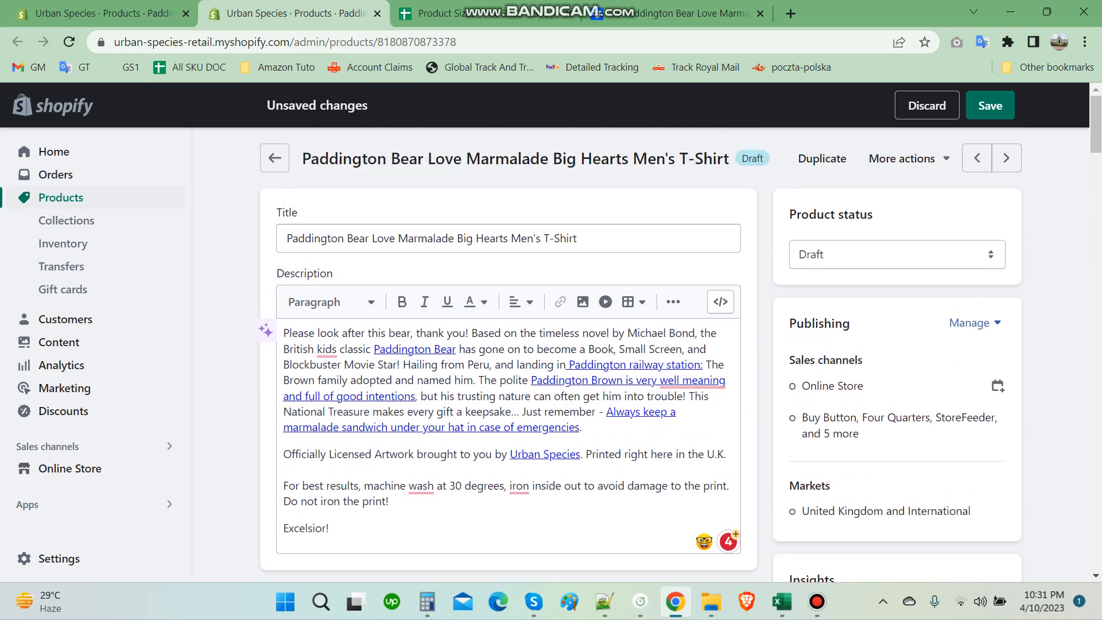
pyautogui.scroll(-18, 508, 344)
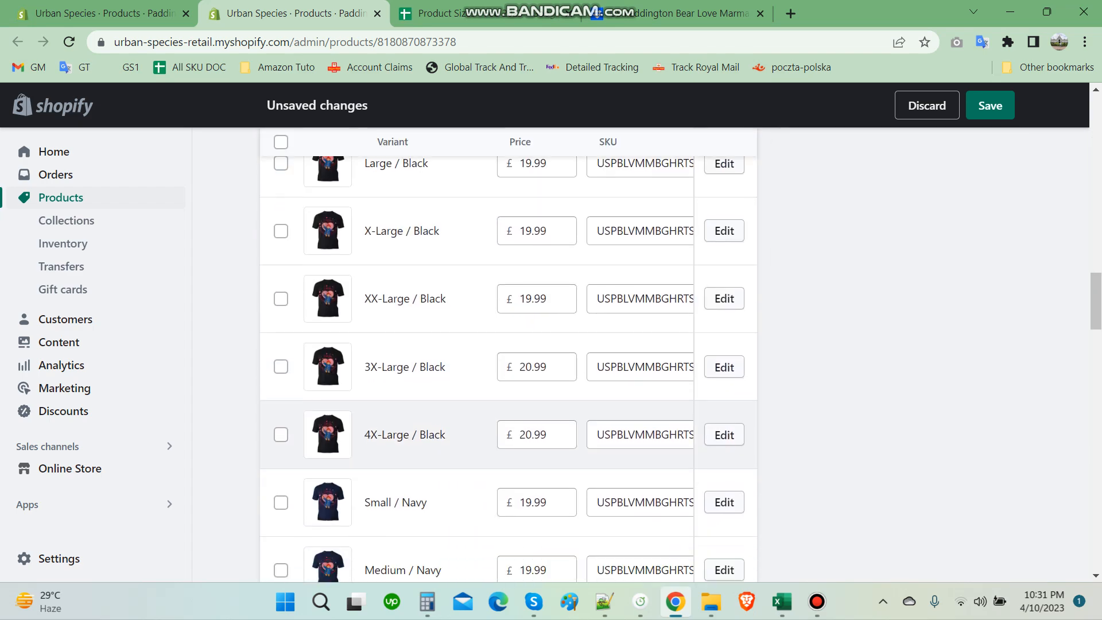
pyautogui.scroll(18, 508, 345)
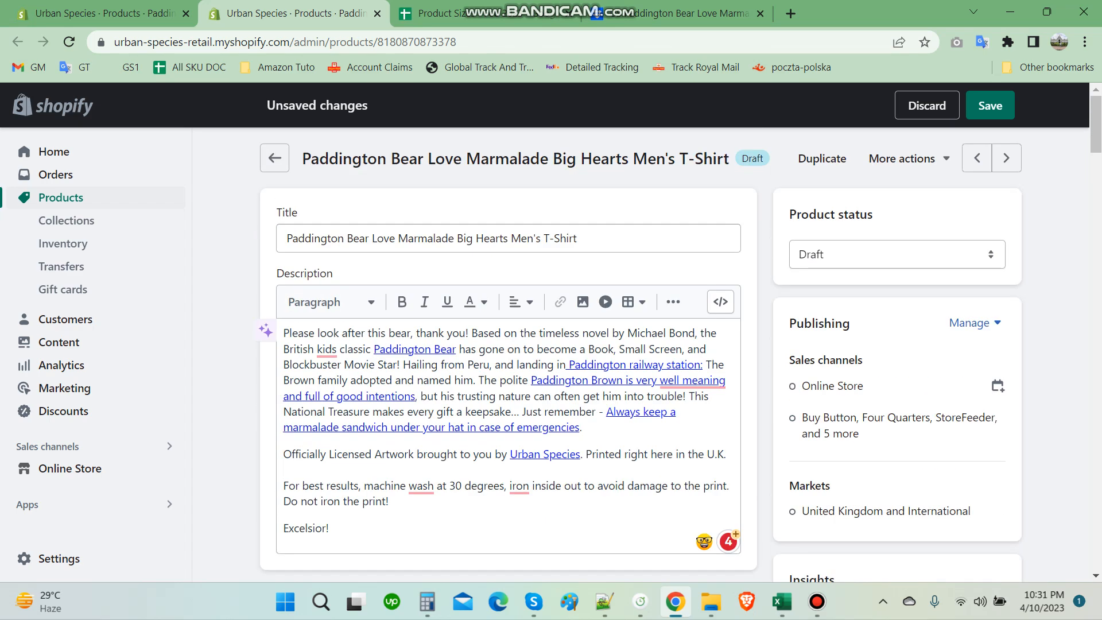
pyautogui.scroll(-8, 567, 447)
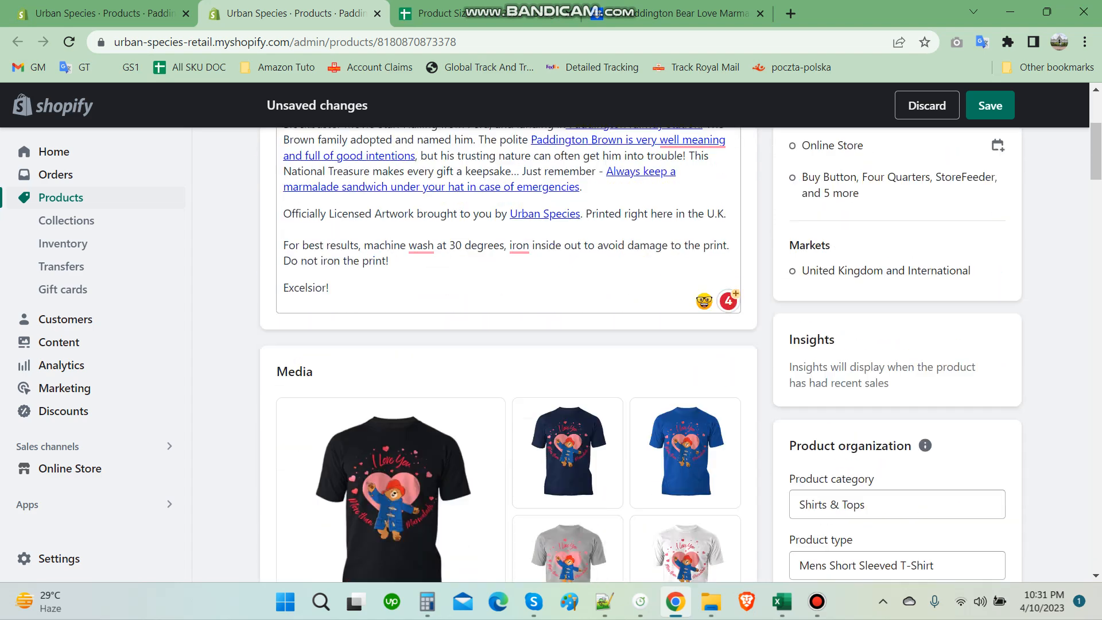
pyautogui.scroll(-4, 567, 447)
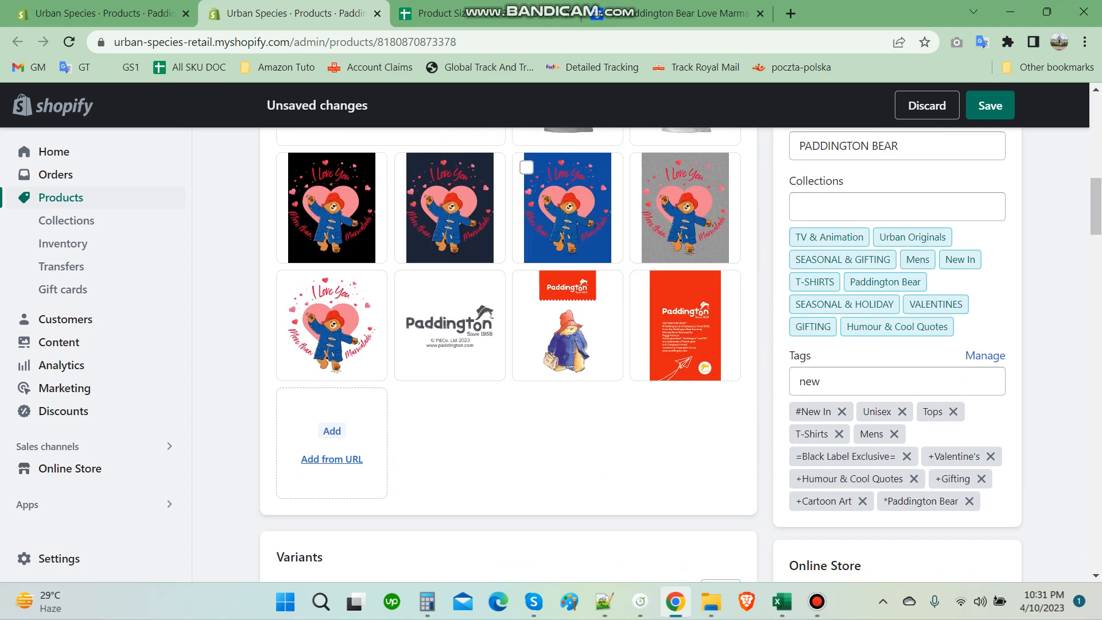
pyautogui.scroll(12, 508, 356)
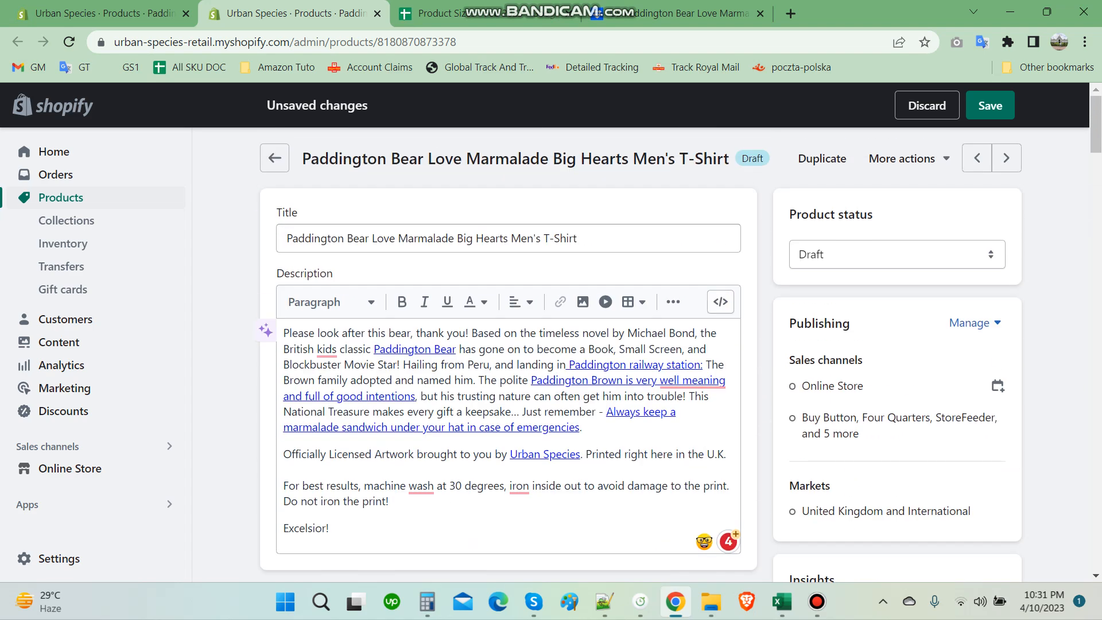
# - Set the T-shirt's product status to Active and save the listing
pyautogui.click(895, 254)
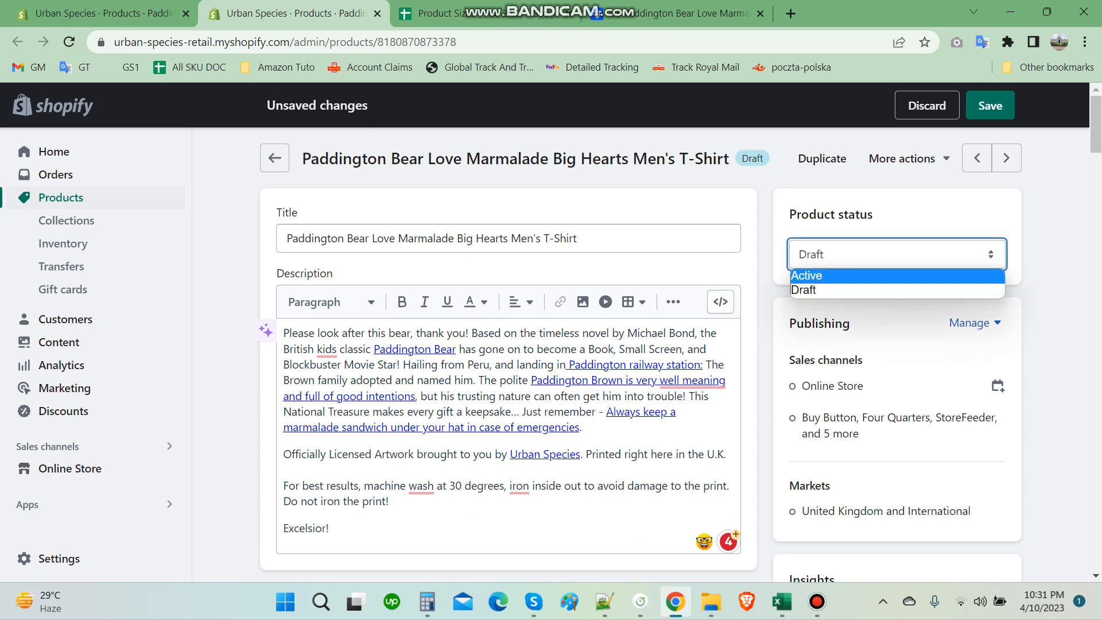
pyautogui.press('Return')
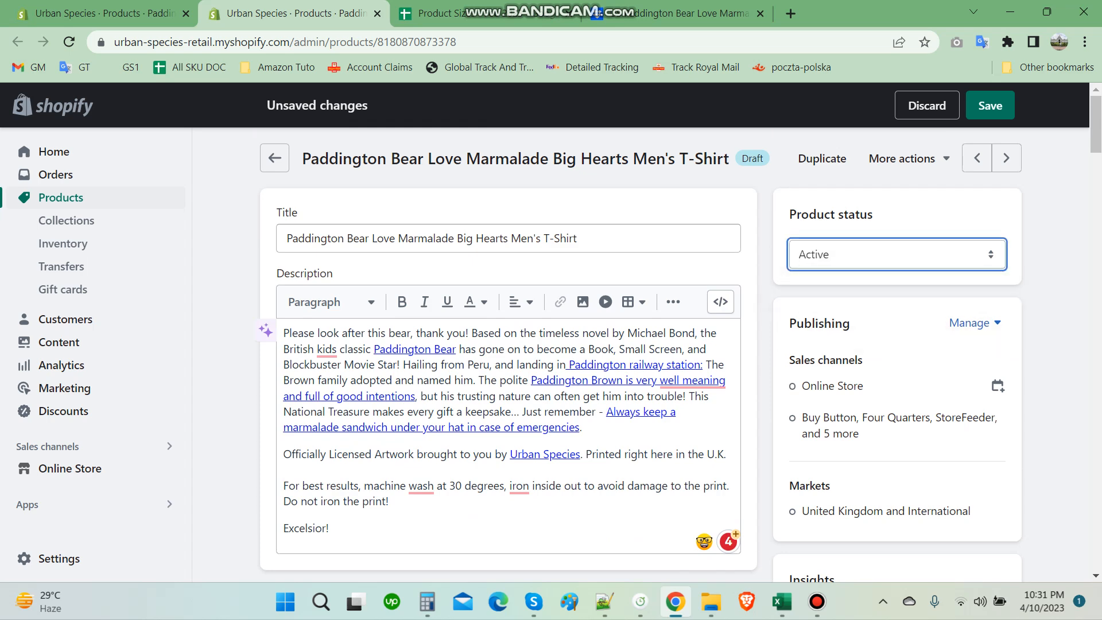
pyautogui.click(990, 106)
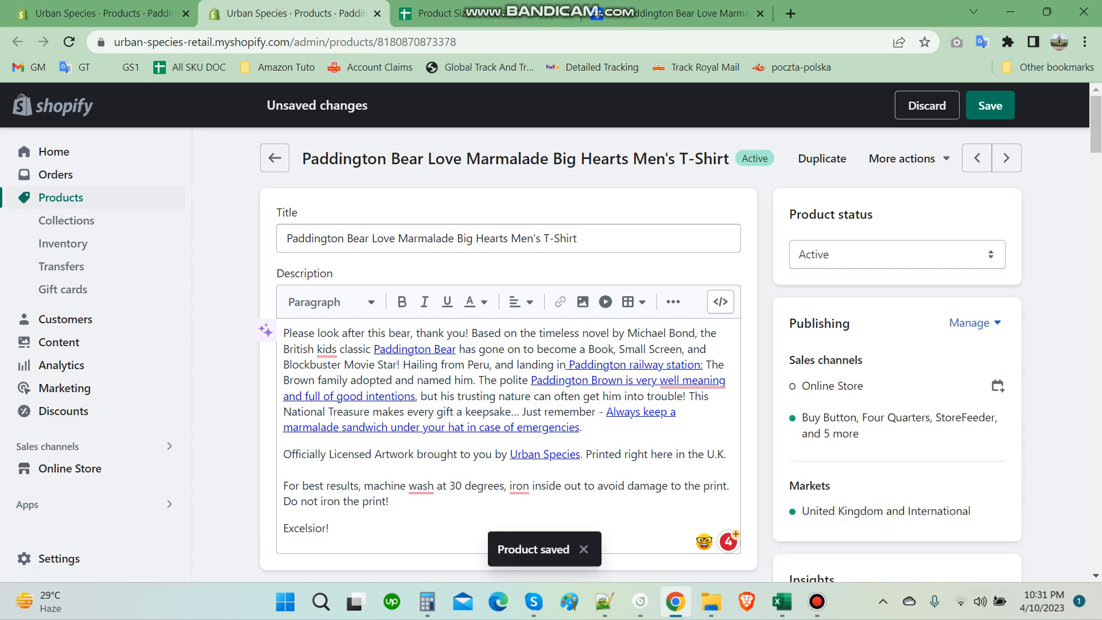
pyautogui.scroll(-4, 508, 356)
pyautogui.scroll(4, 508, 356)
# - Switch to the Paddington Bear sweatshirt product and return to the draft products list, discarding its unsaved changes
pyautogui.click(104, 13)
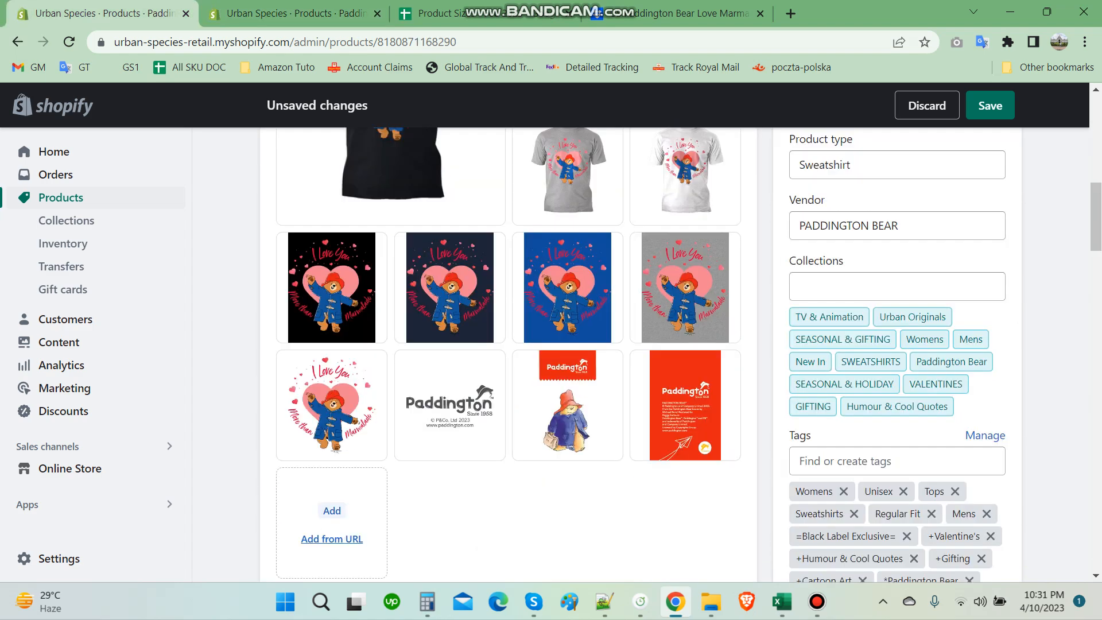
pyautogui.scroll(10, 332, 411)
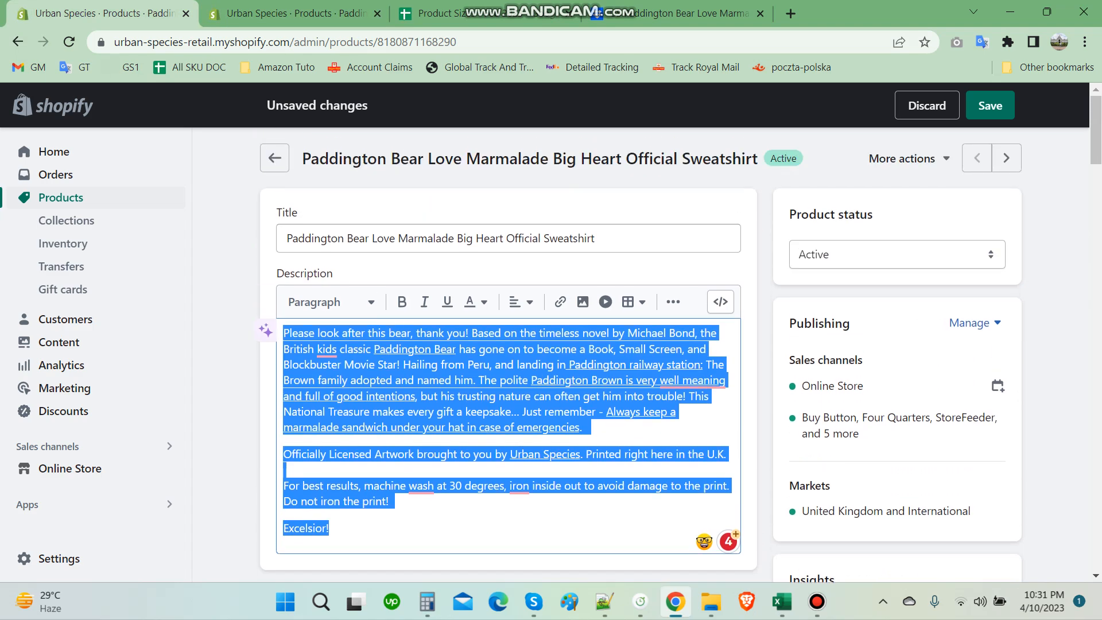
pyautogui.click(275, 158)
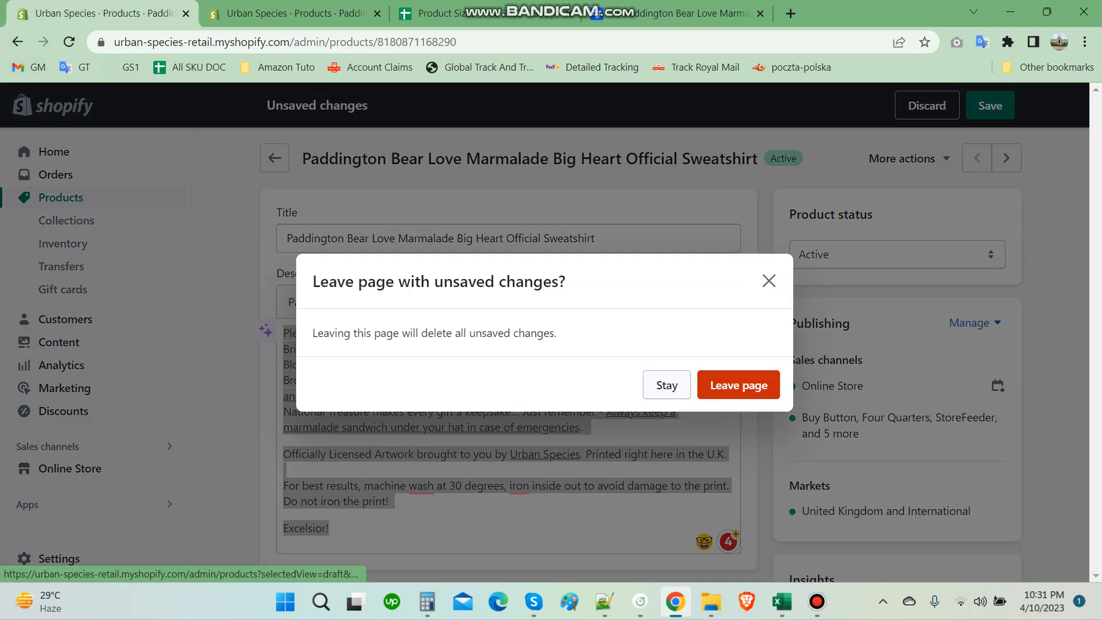
pyautogui.click(738, 385)
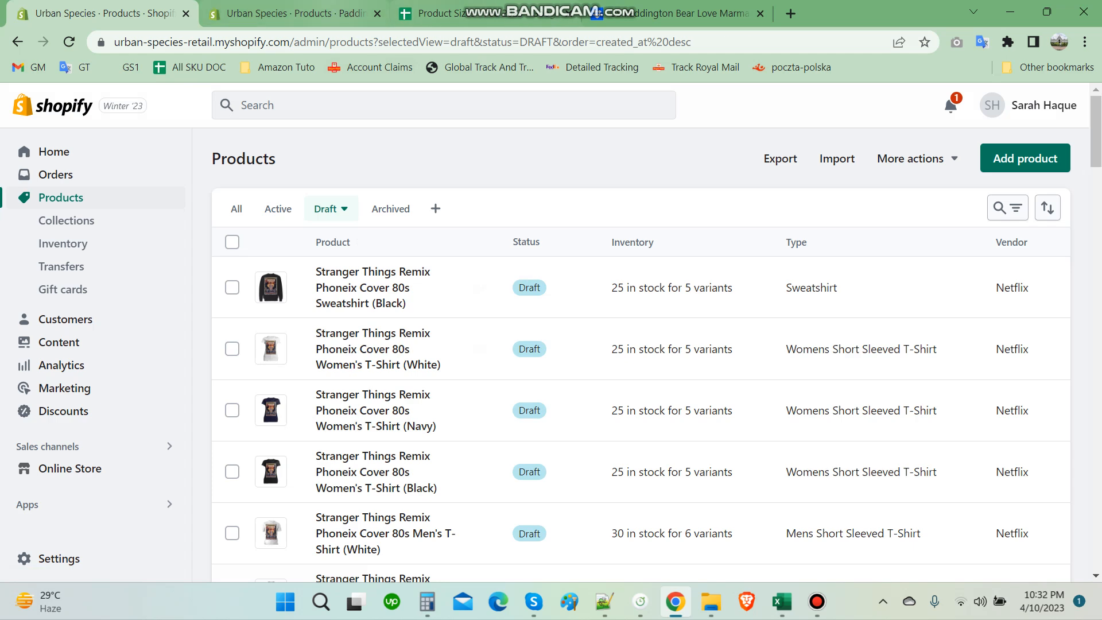
# - Return to the T-shirt listing and open a new browser tab
pyautogui.hotkey('ctrl', 'Tab')
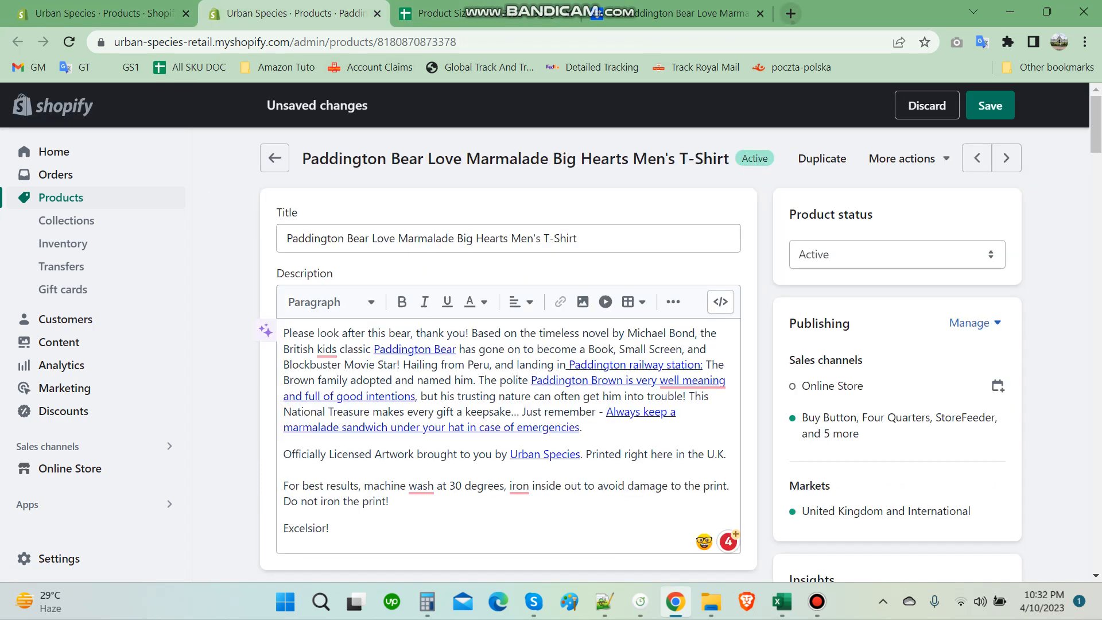
pyautogui.hotkey('ctrl', 't')
pyautogui.write('uul')
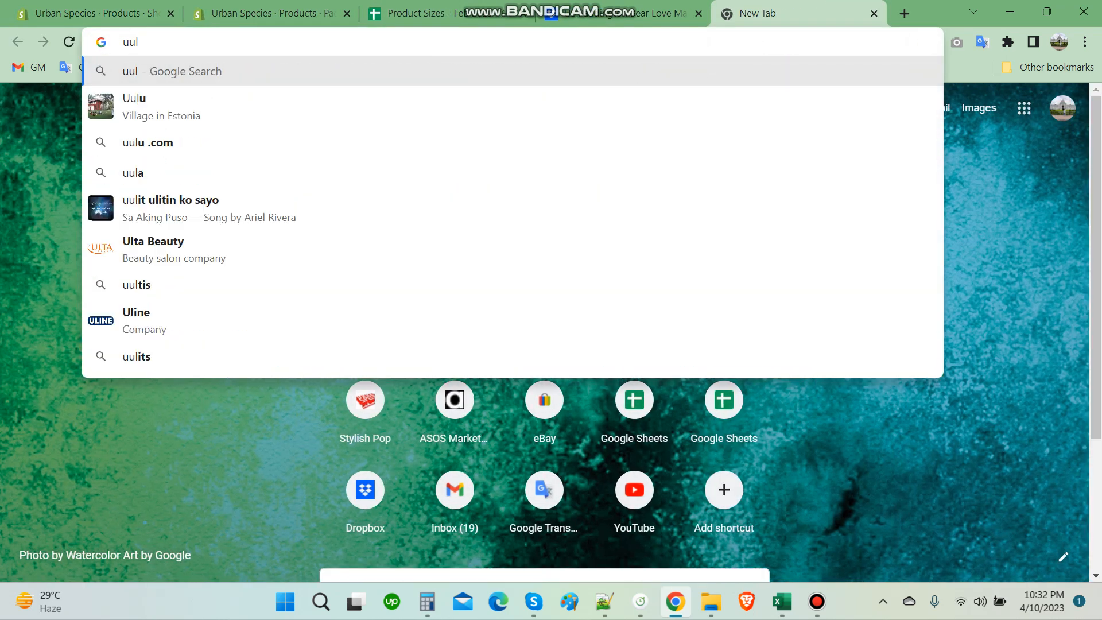
pyautogui.press('BackSpace')
pyautogui.press('BackSpace')
pyautogui.press('BackSpace')
pyautogui.write('up')
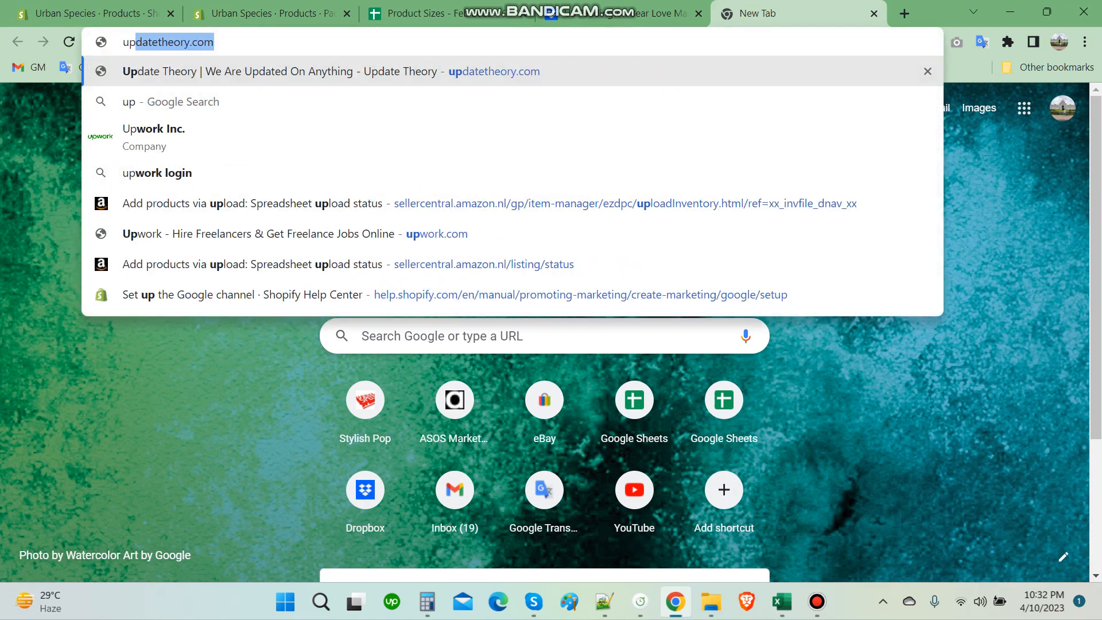
pyautogui.press('BackSpace')
pyautogui.press('BackSpace')
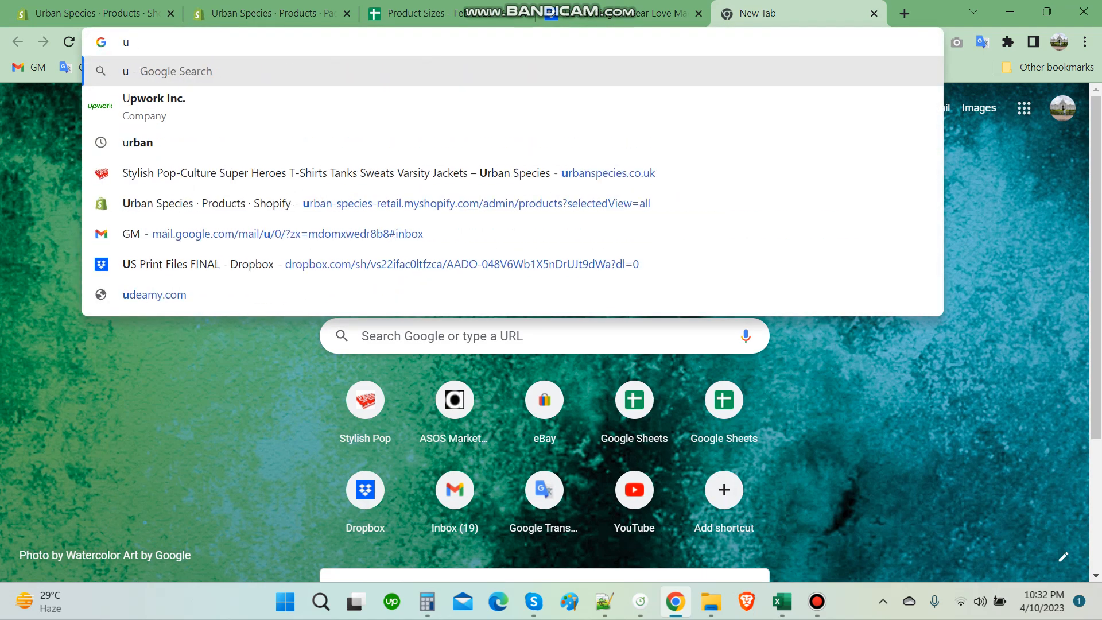
pyautogui.press('BackSpace')
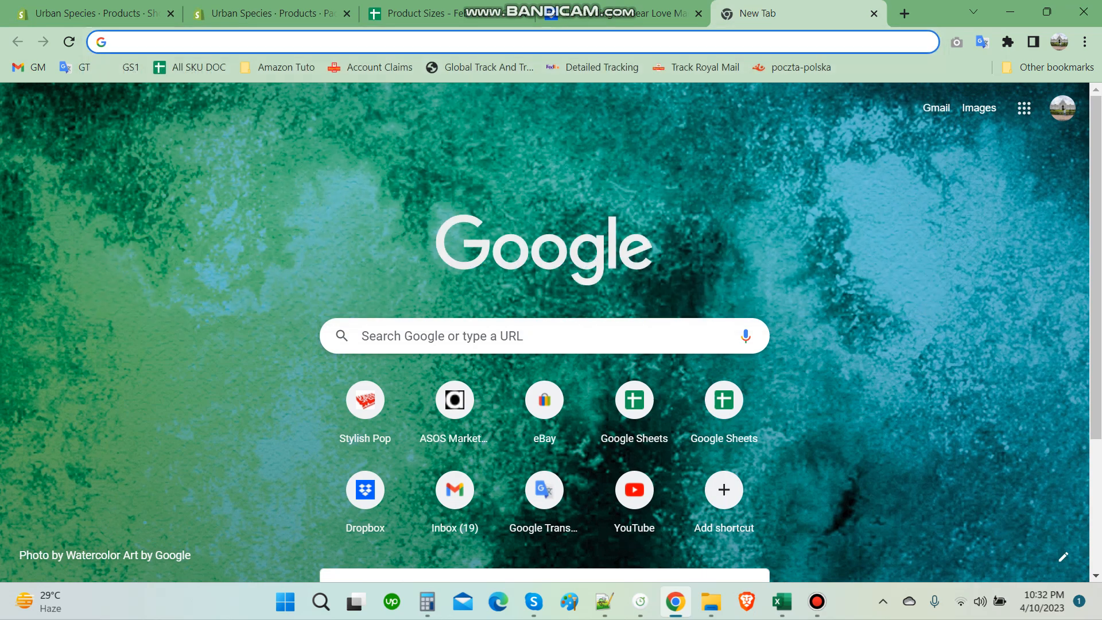
# - Go to the urbanspecies.co.uk storefront and open its New In collection
pyautogui.write('u')
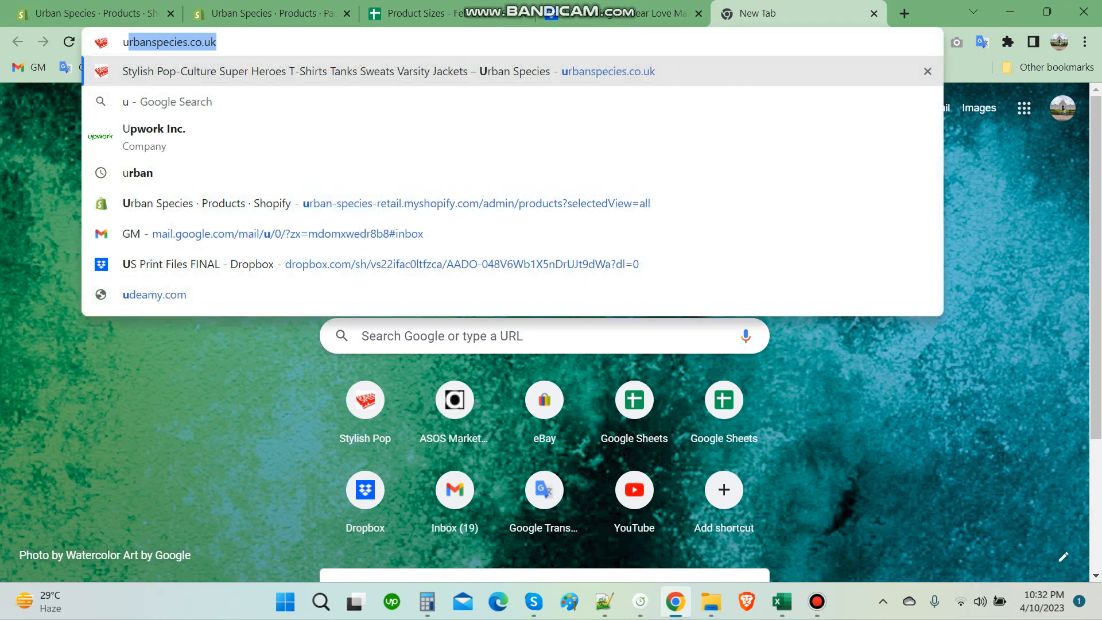
pyautogui.press('Right')
pyautogui.press('Return')
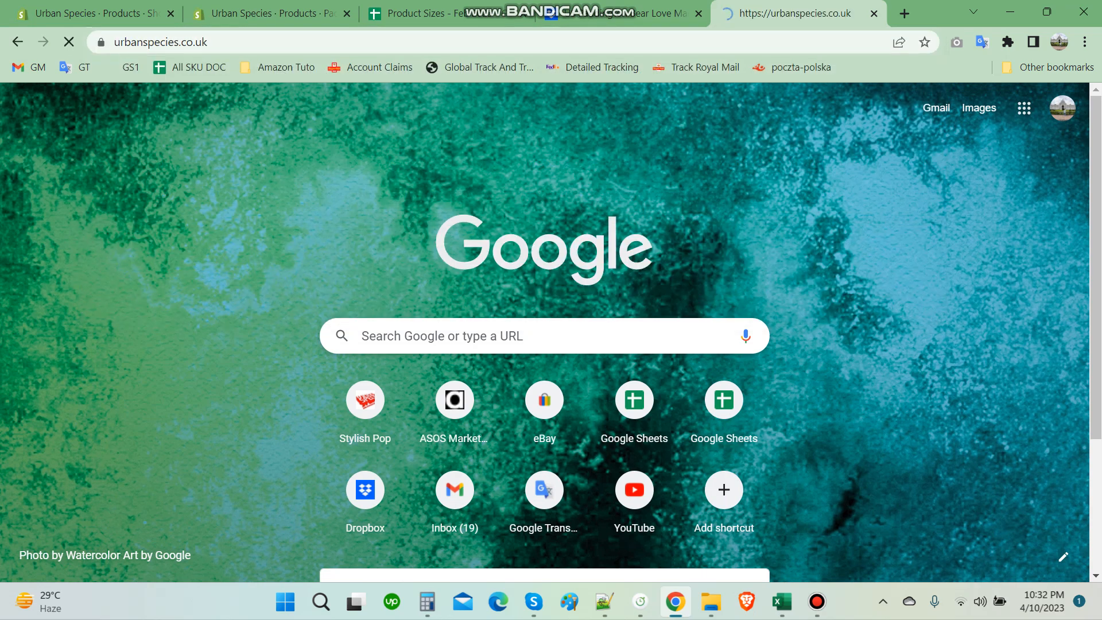
pyautogui.scroll(-4, 862, 205)
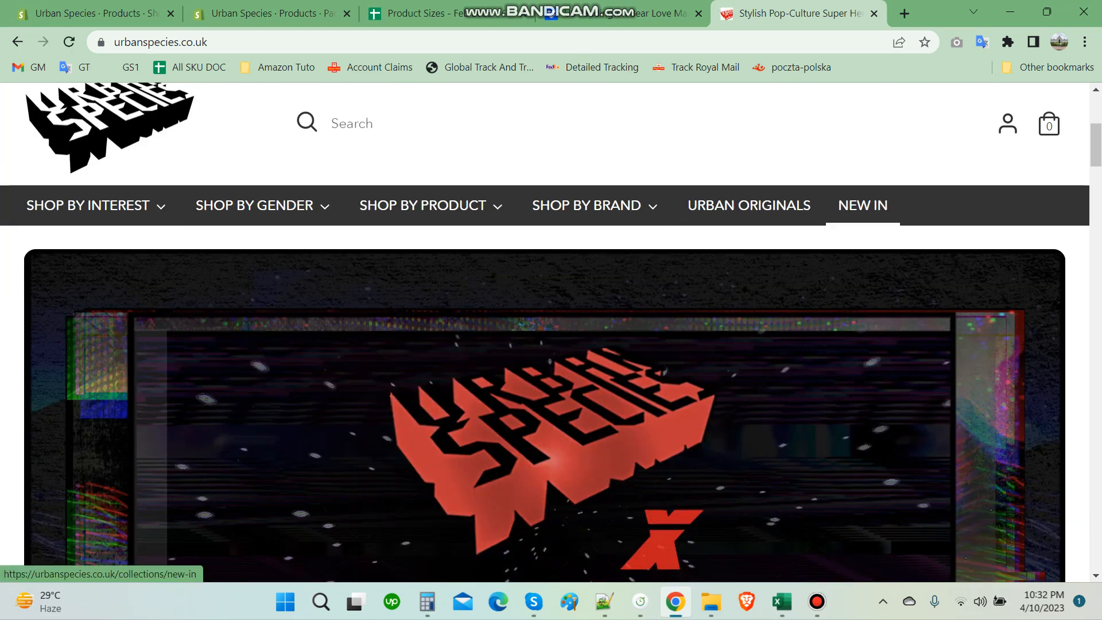
pyautogui.click(863, 206)
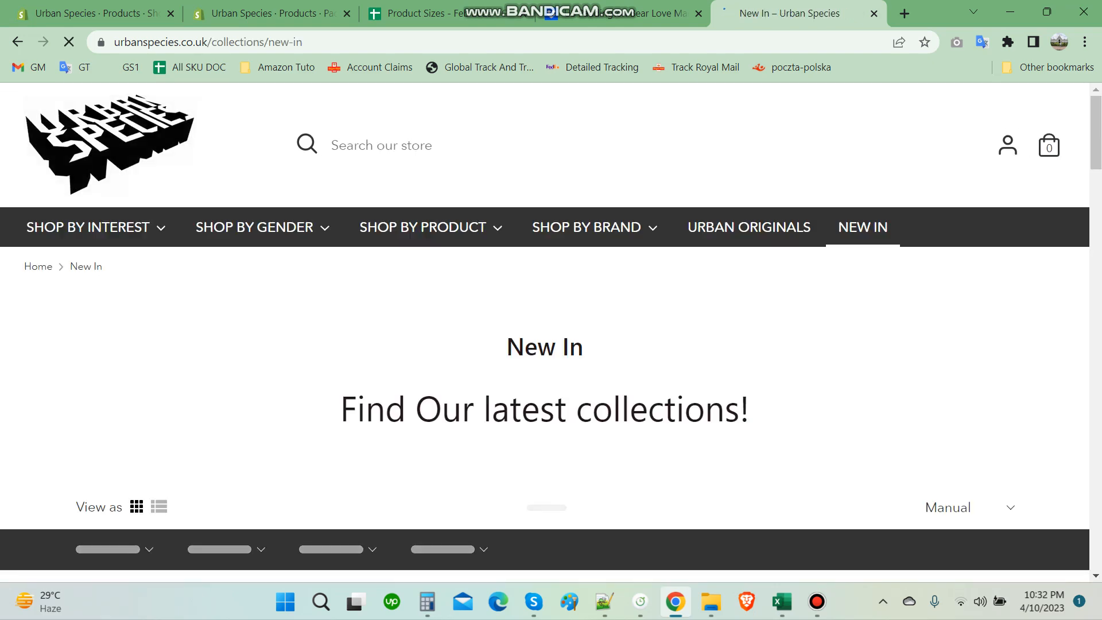
# - Look through the products on the first page of the New In collection
pyautogui.scroll(-8, 546, 333)
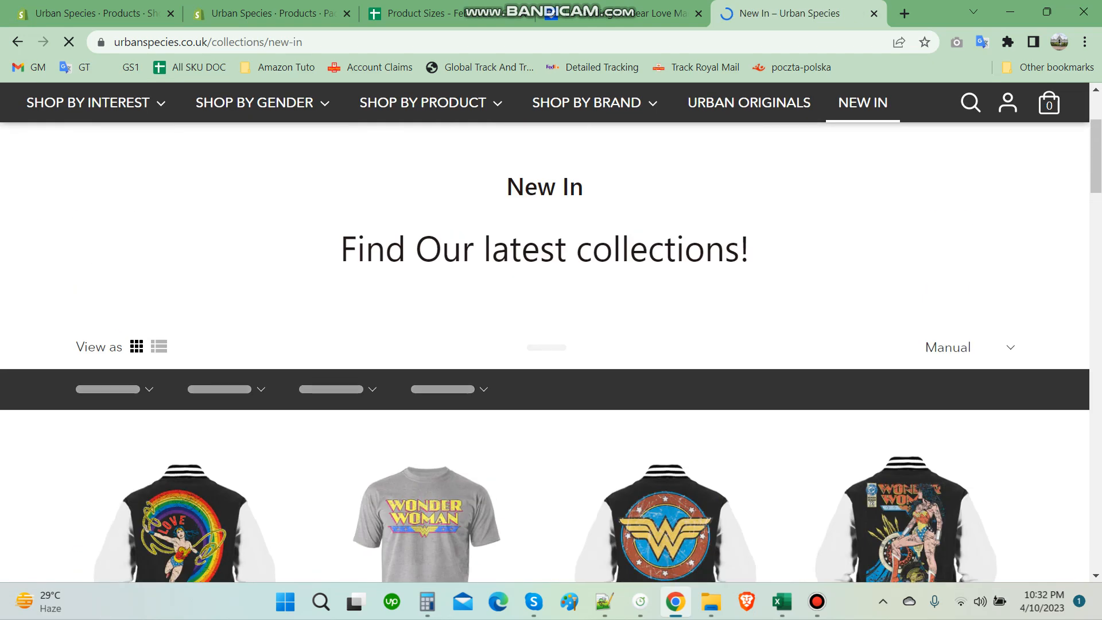
pyautogui.scroll(-3, 545, 344)
pyautogui.scroll(-6, 545, 345)
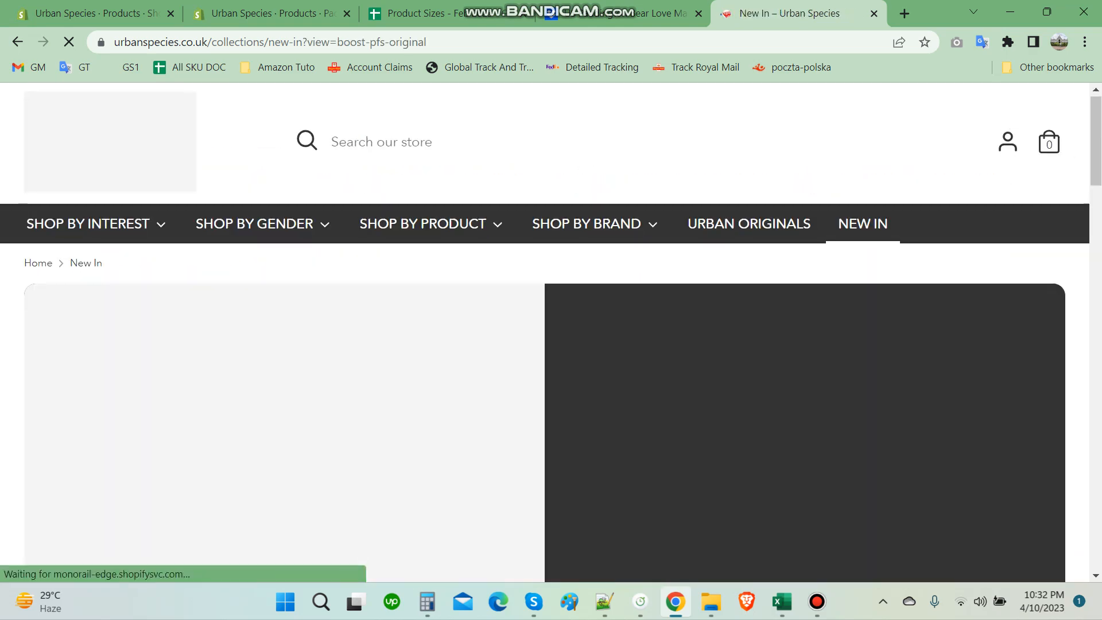
pyautogui.scroll(-5, 546, 344)
pyautogui.scroll(-10, 545, 345)
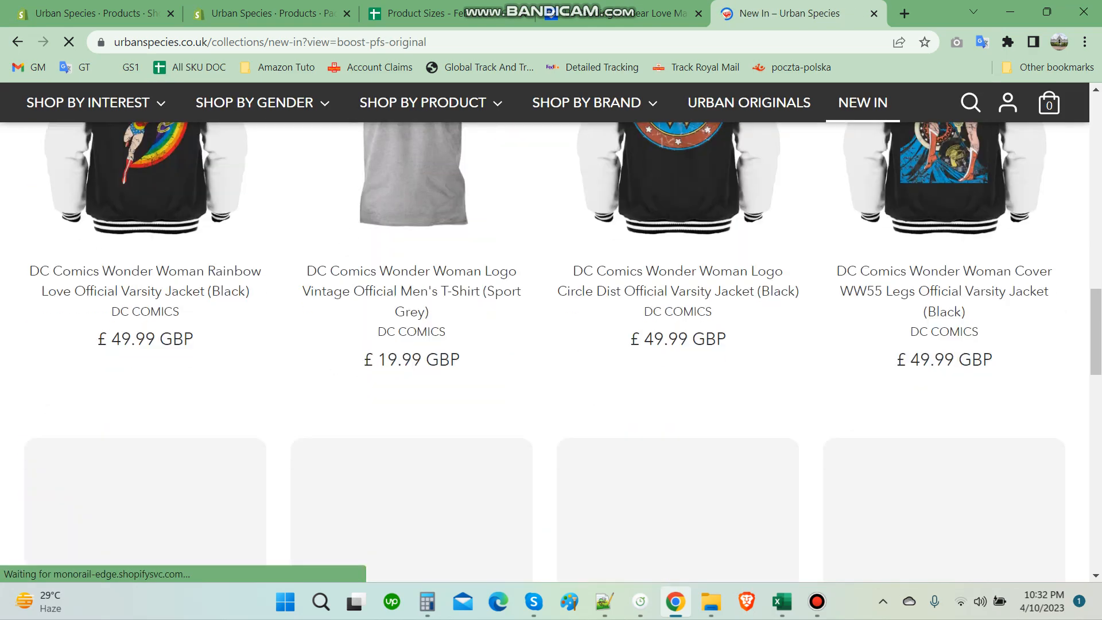
pyautogui.scroll(-15, 545, 344)
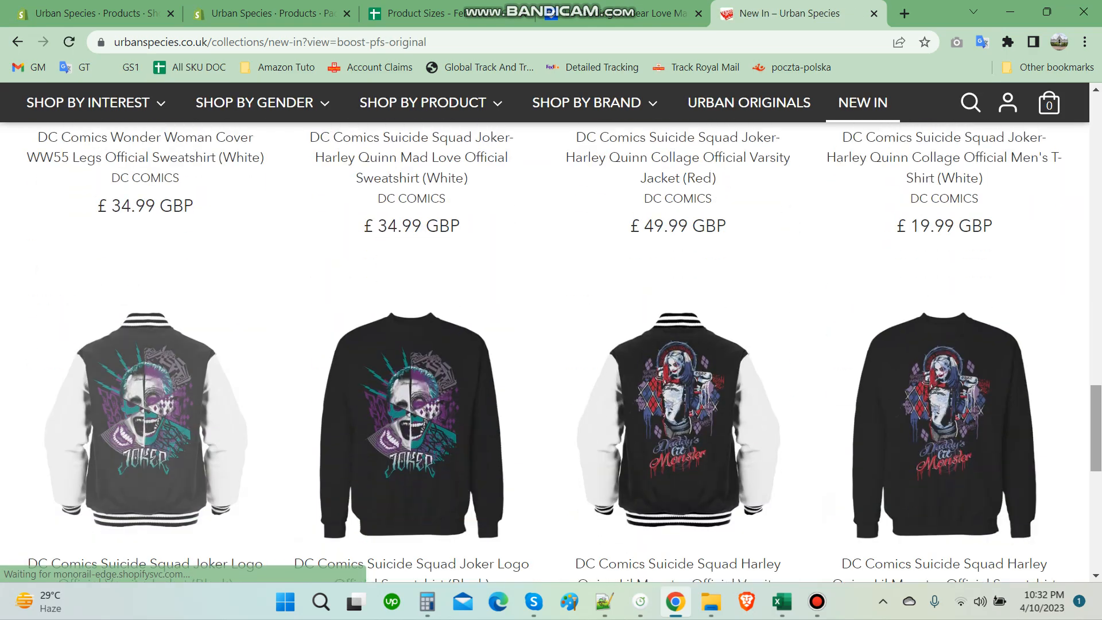
pyautogui.scroll(-3, 546, 344)
pyautogui.scroll(15, 545, 345)
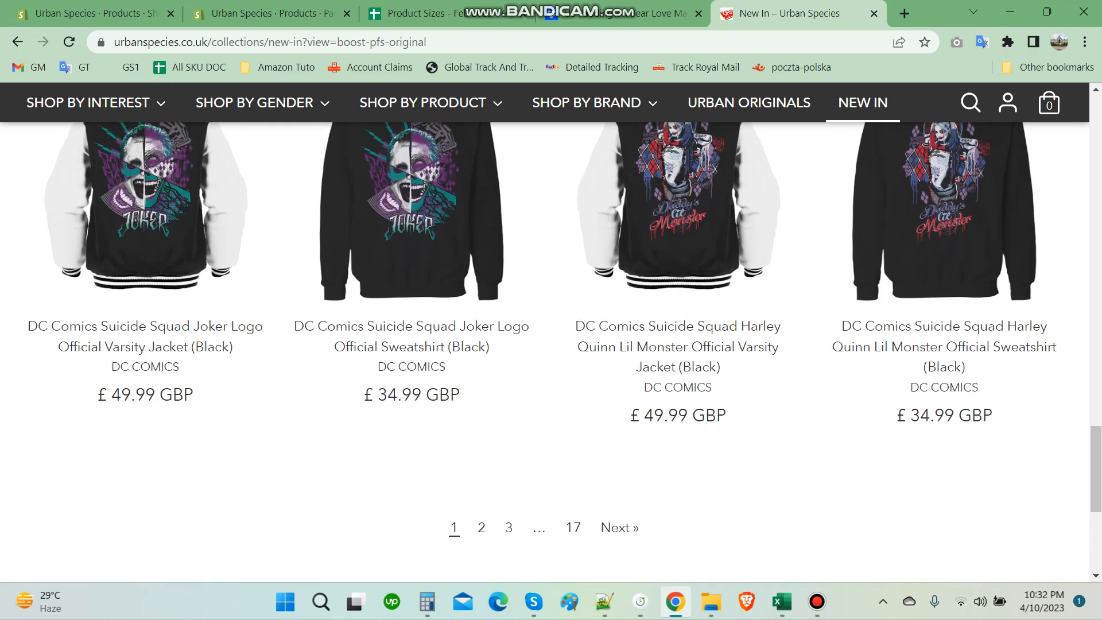
# - Copy "Bear Love Marmalade Big Hearts Men's T-Shirt" from the Shopify listing's title and search the Urban Species storefront for it
pyautogui.scroll(10, 546, 345)
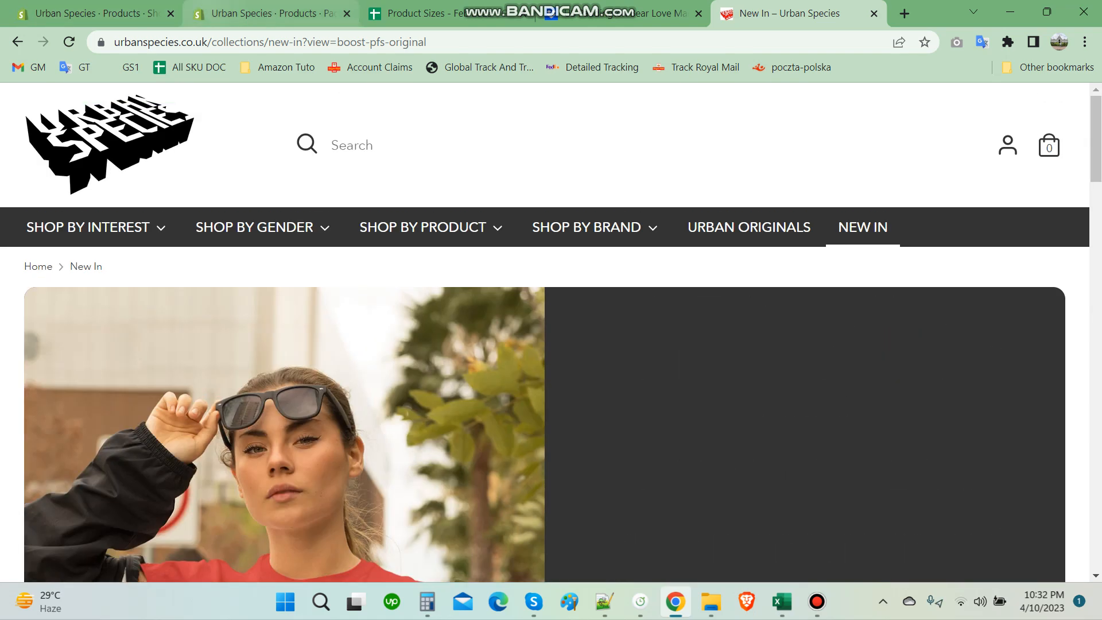
pyautogui.click(270, 13)
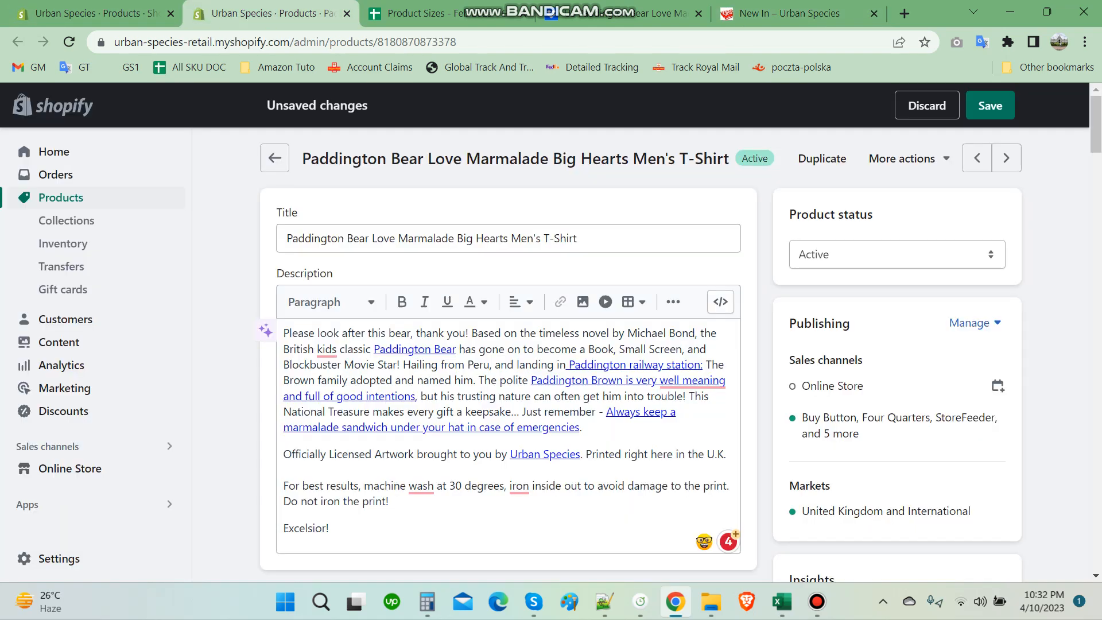
pyautogui.moveTo(391, 159); pyautogui.dragTo(593, 158)
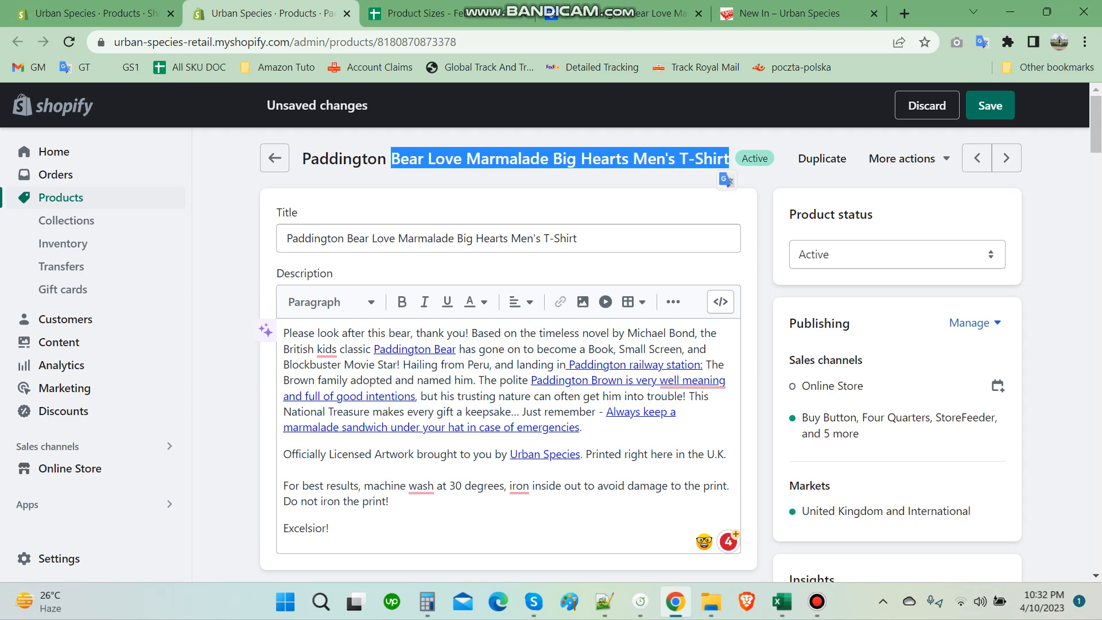
pyautogui.click(789, 14)
pyautogui.click(401, 145)
pyautogui.write("Bear Love Marmalade Big Hearts Men's T-Shirt")
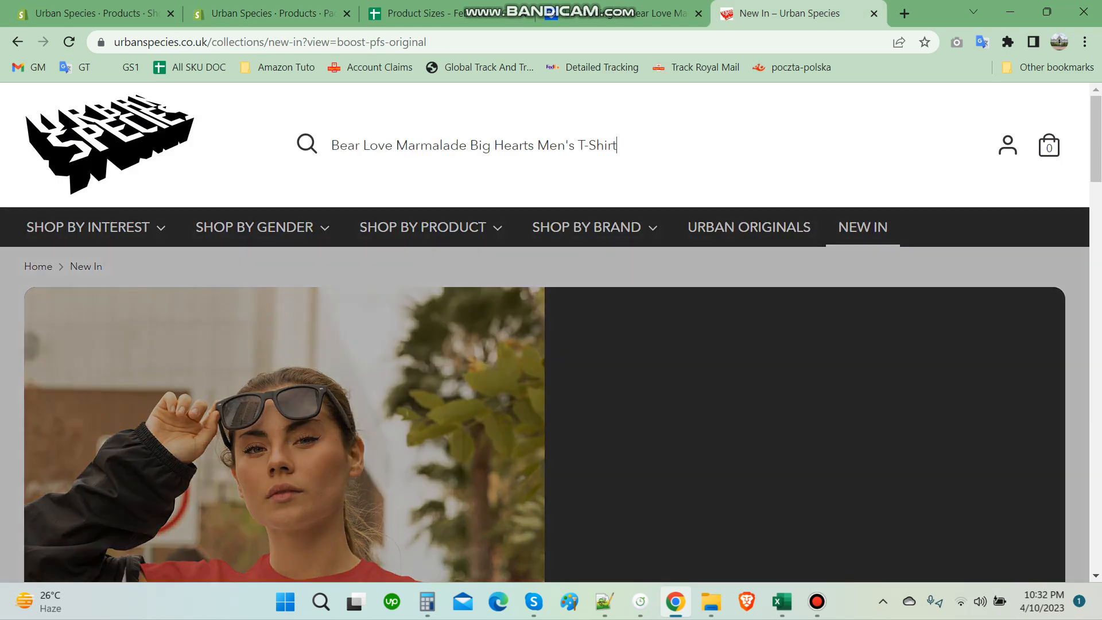
pyautogui.press('Return')
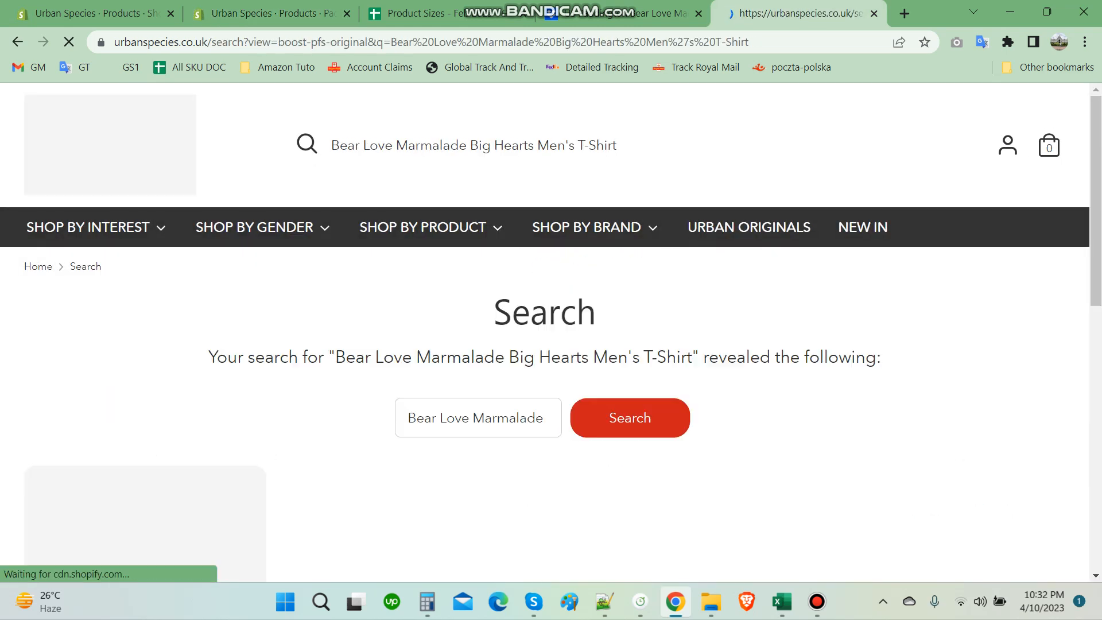
pyautogui.scroll(-4, 546, 345)
pyautogui.scroll(-3, 545, 344)
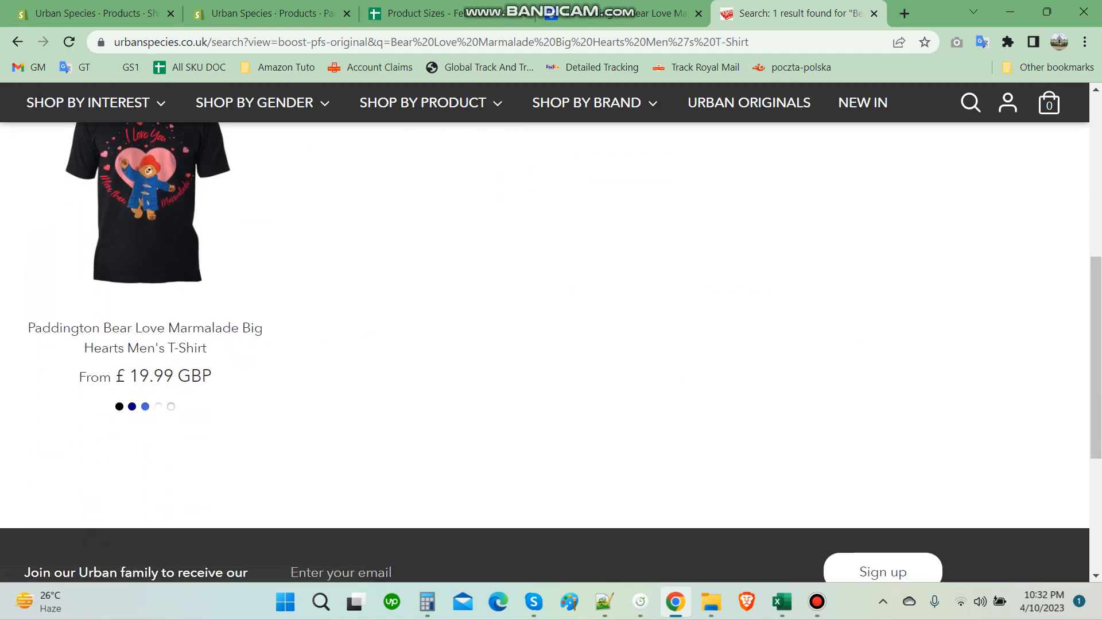
# - Look over the description and media of the T-shirt's Shopify listing, and return to the storefront search results
pyautogui.click(267, 13)
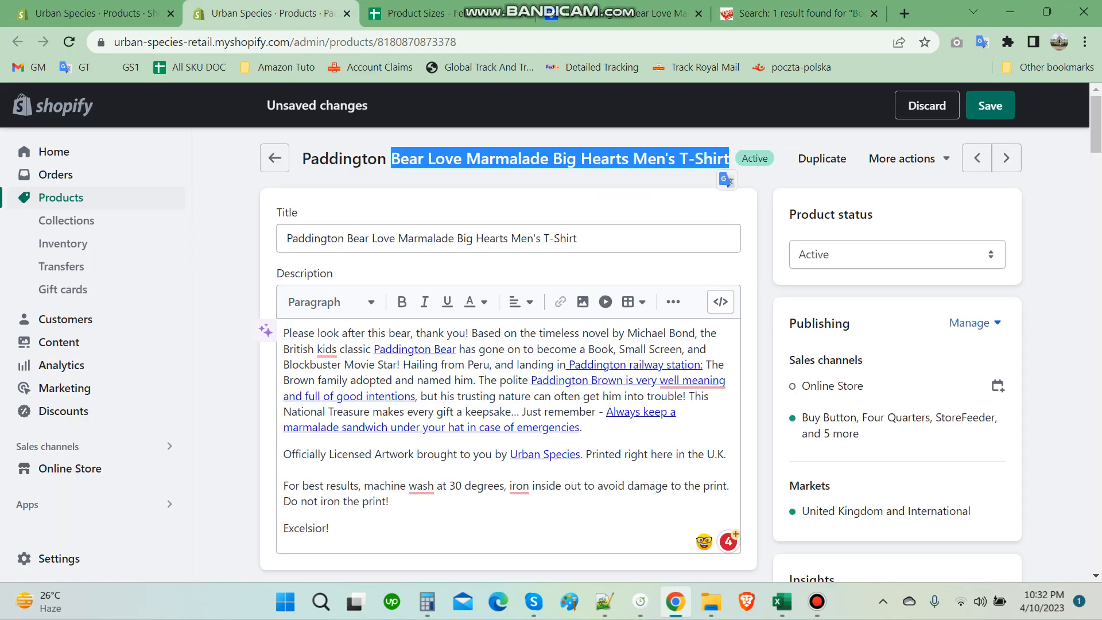
pyautogui.scroll(-9, 568, 448)
pyautogui.scroll(6, 568, 448)
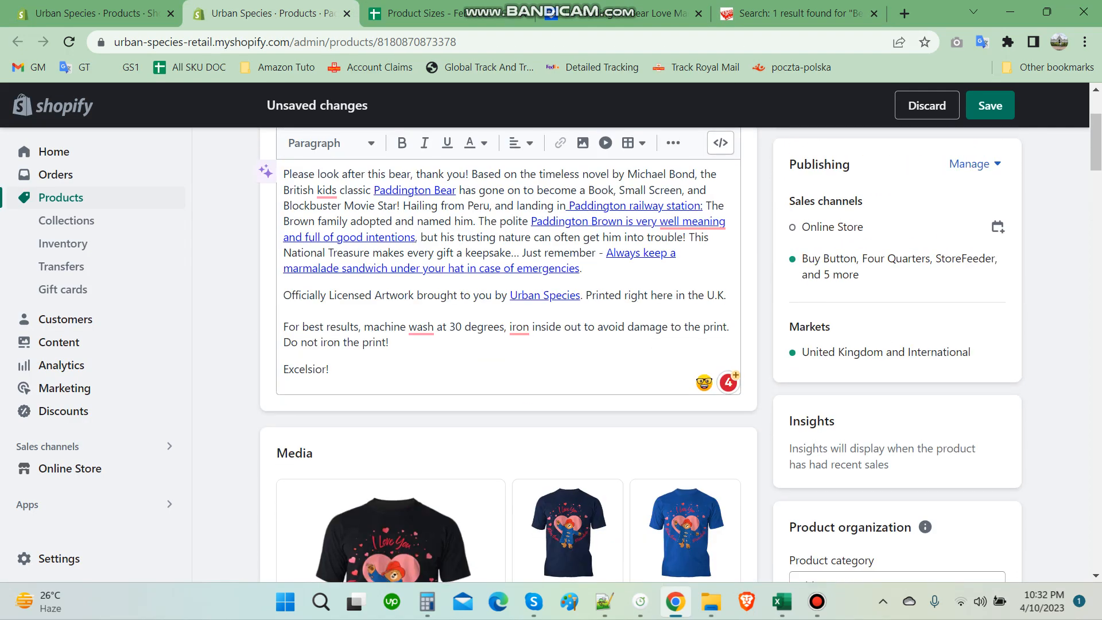
pyautogui.scroll(3, 508, 356)
pyautogui.scroll(-4, 508, 356)
pyautogui.click(799, 13)
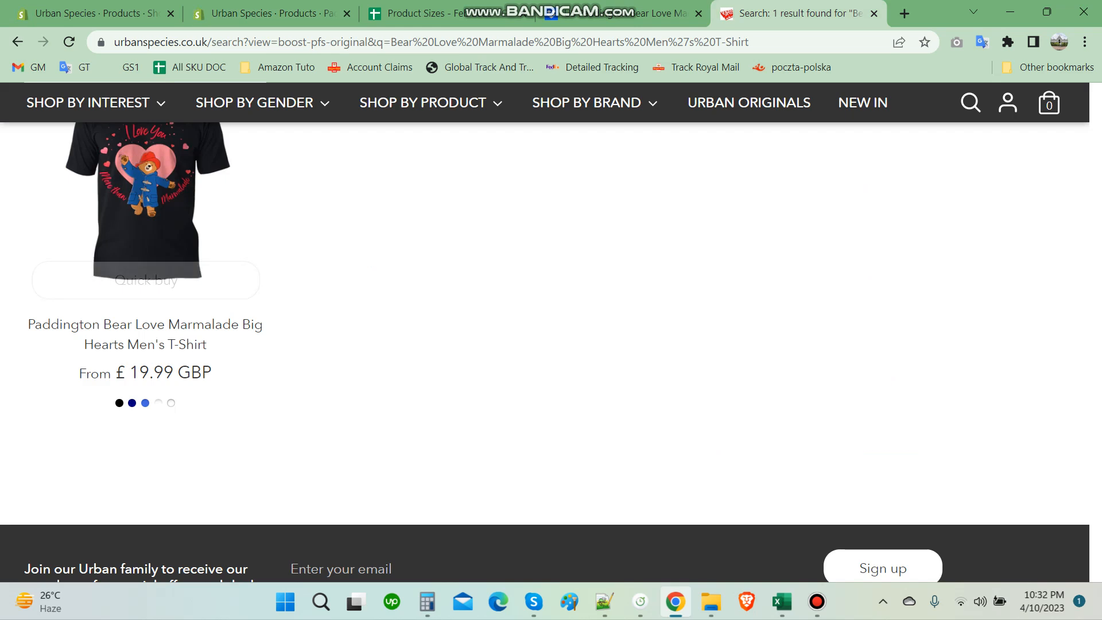
# - Open the Paddington Bear T-shirt from the search results and review its images, sizes, colours and description on the storefront page
pyautogui.click(166, 233)
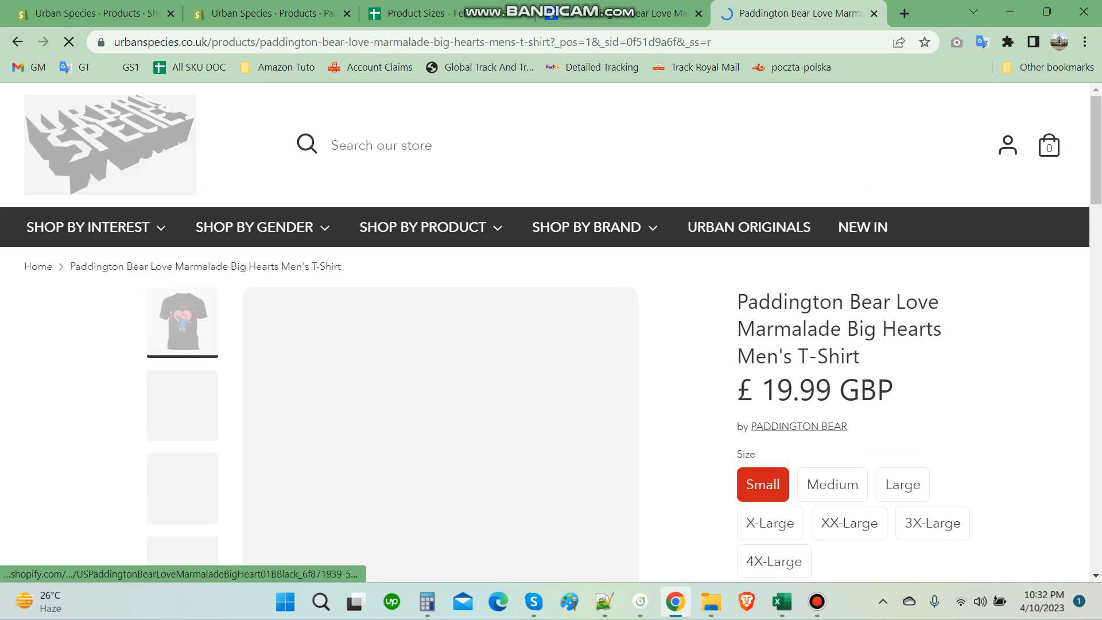
pyautogui.scroll(-2, 551, 344)
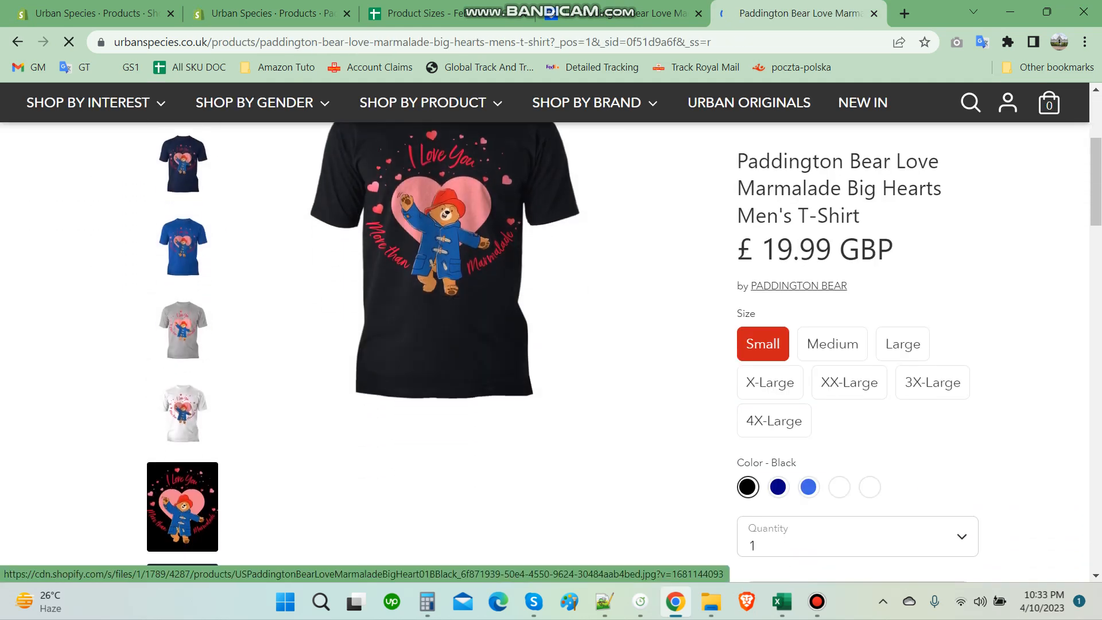
pyautogui.scroll(3, 287, 227)
pyautogui.scroll(-5, 287, 226)
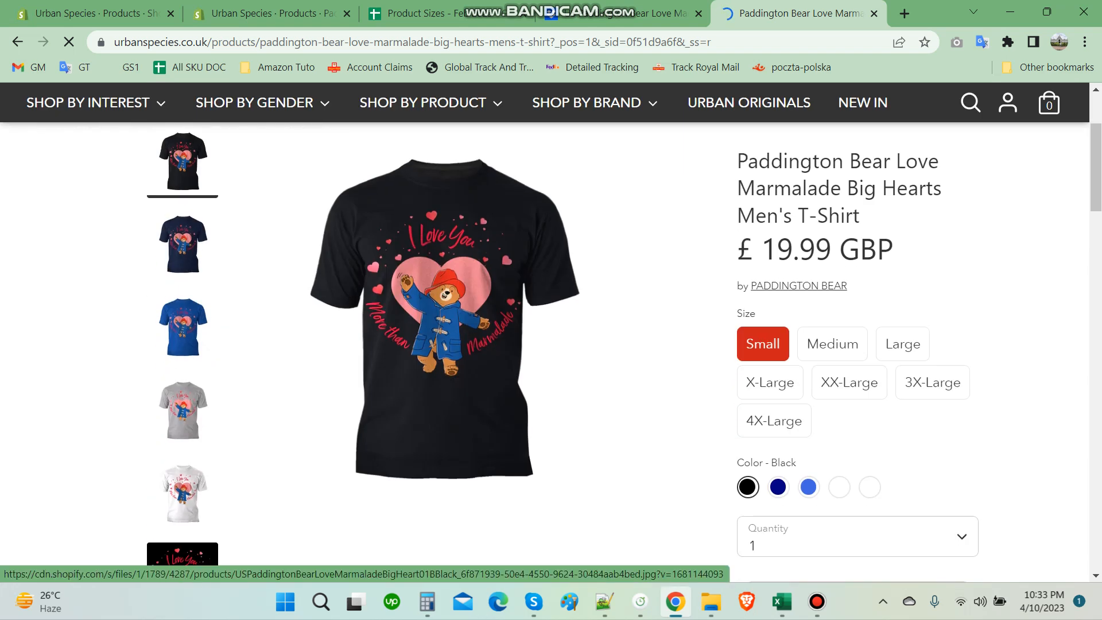
pyautogui.scroll(-6, 551, 344)
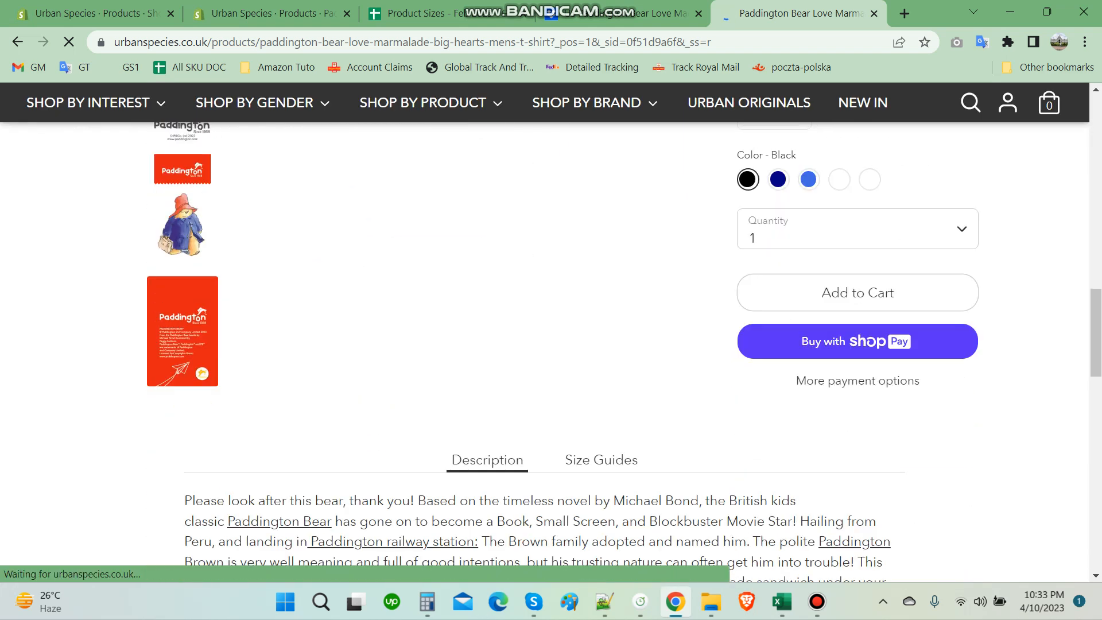
pyautogui.scroll(8, 551, 345)
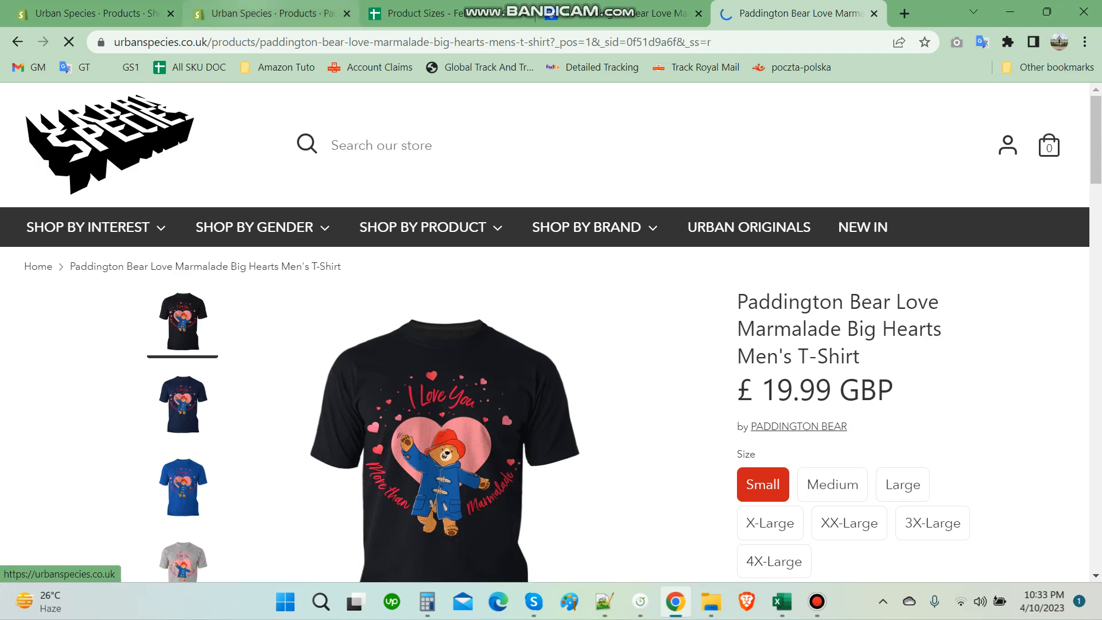
# - Return to the top of the T-shirt's Shopify listing and clear the text selection in its title
pyautogui.click(270, 13)
pyautogui.scroll(4, 583, 302)
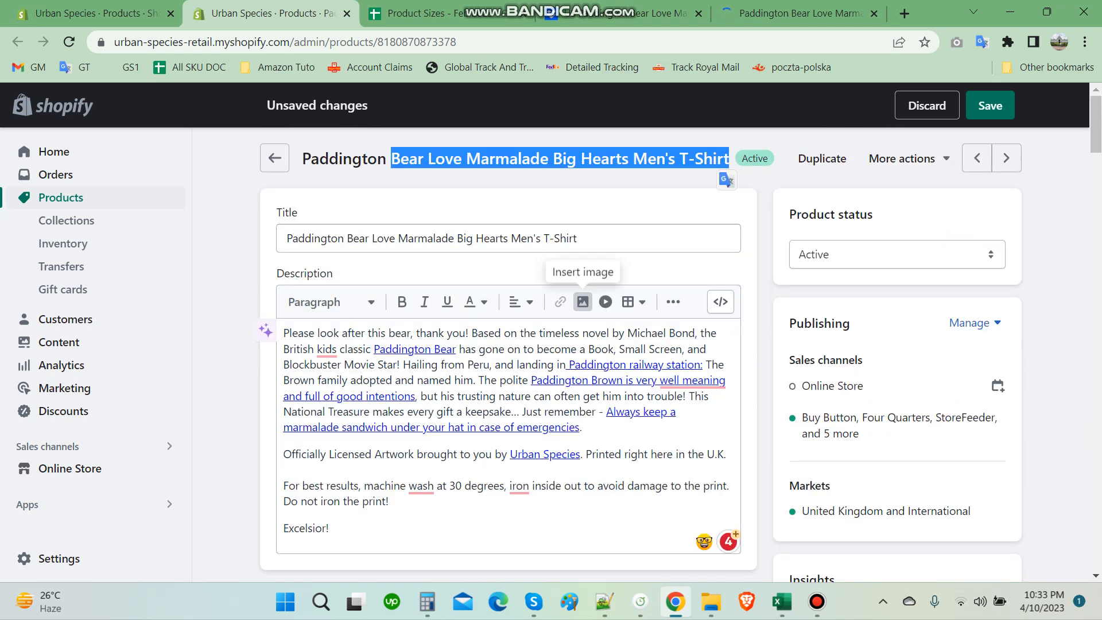
pyautogui.click(560, 159)
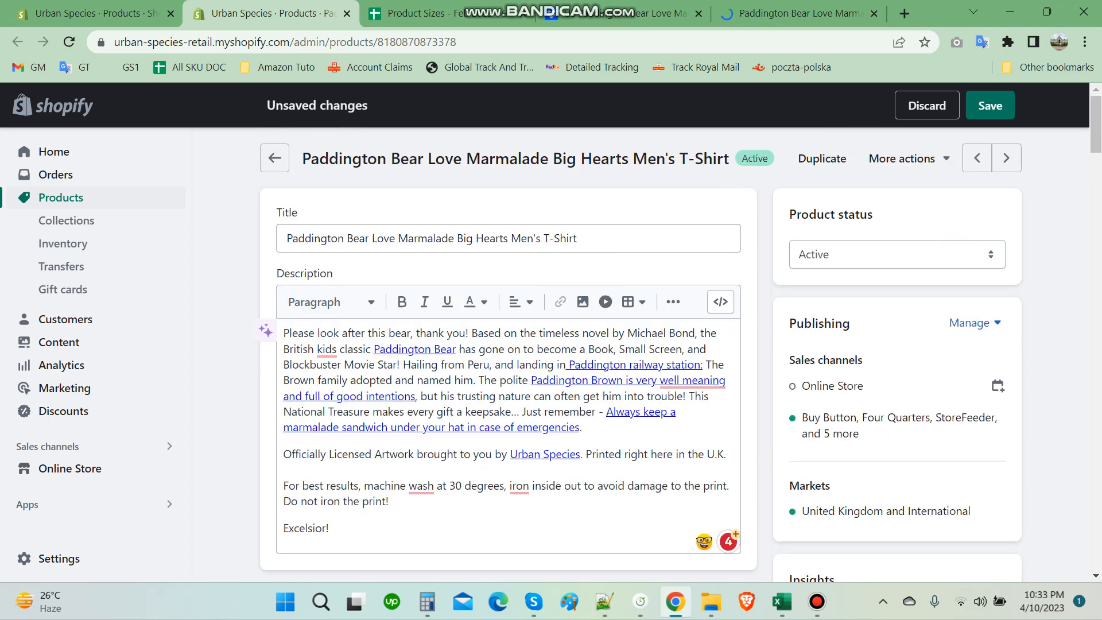